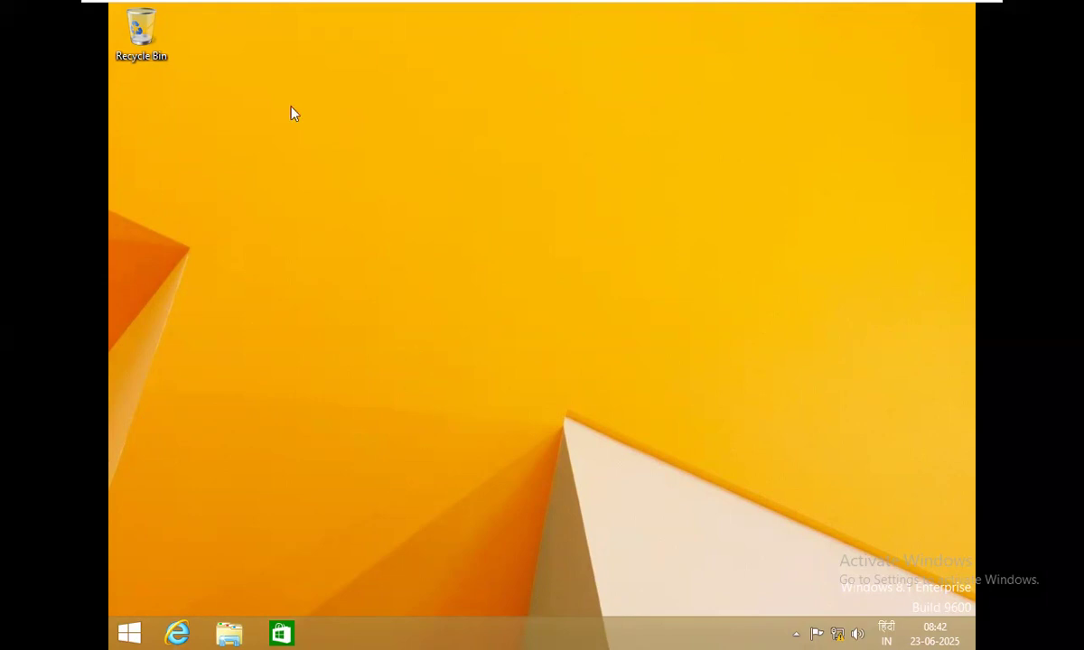
Stretch the Windows 8.1 guest desktop to full screen width and capture input inside it.
mouse_move(544, 5)
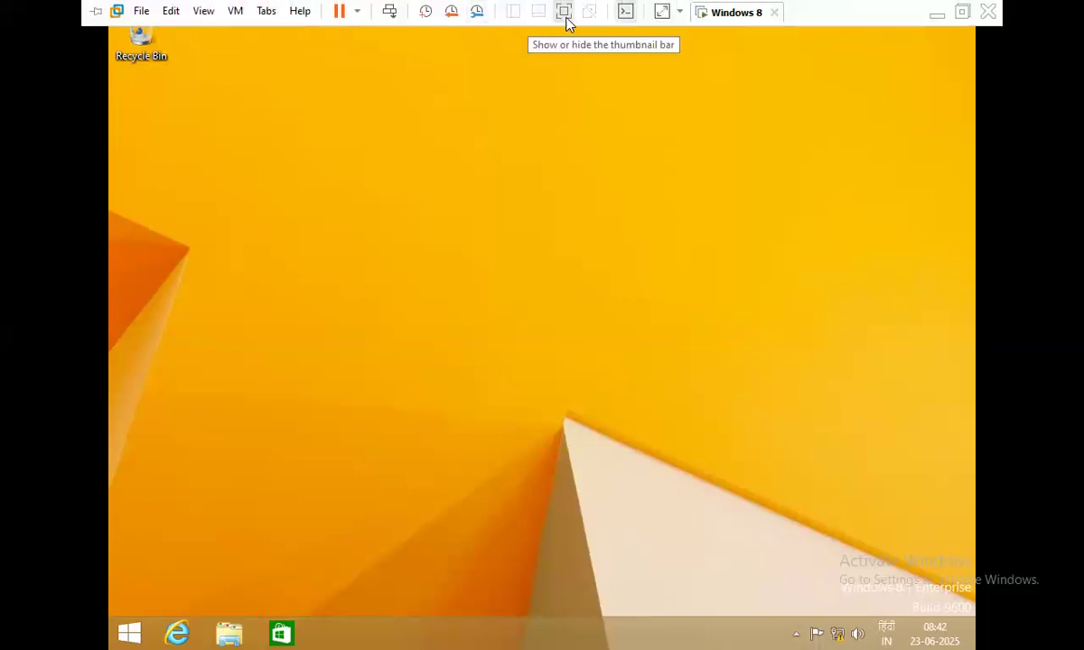
click(661, 12)
click(652, 258)
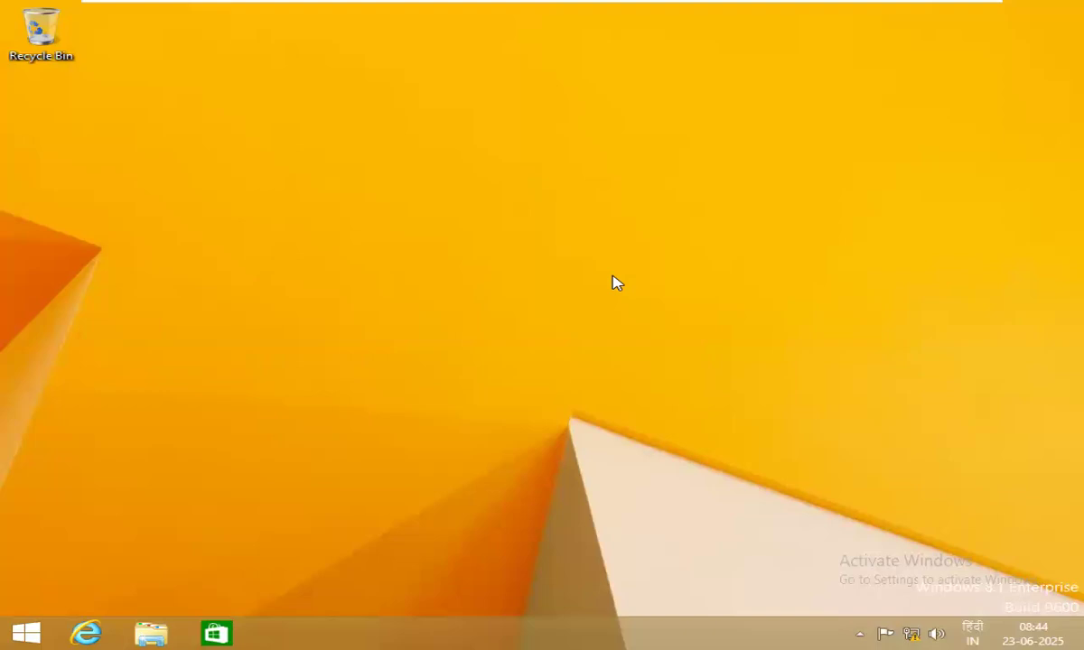
Refresh the desktop, then open Control Panel from the Settings charm.
right_click(318, 344)
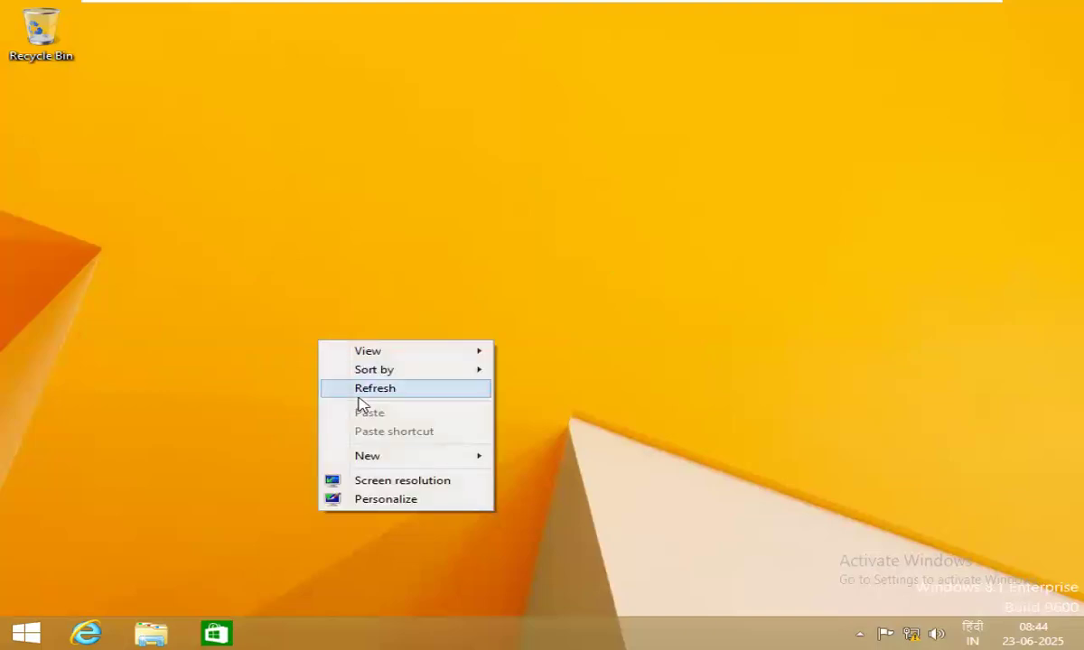
click(359, 389)
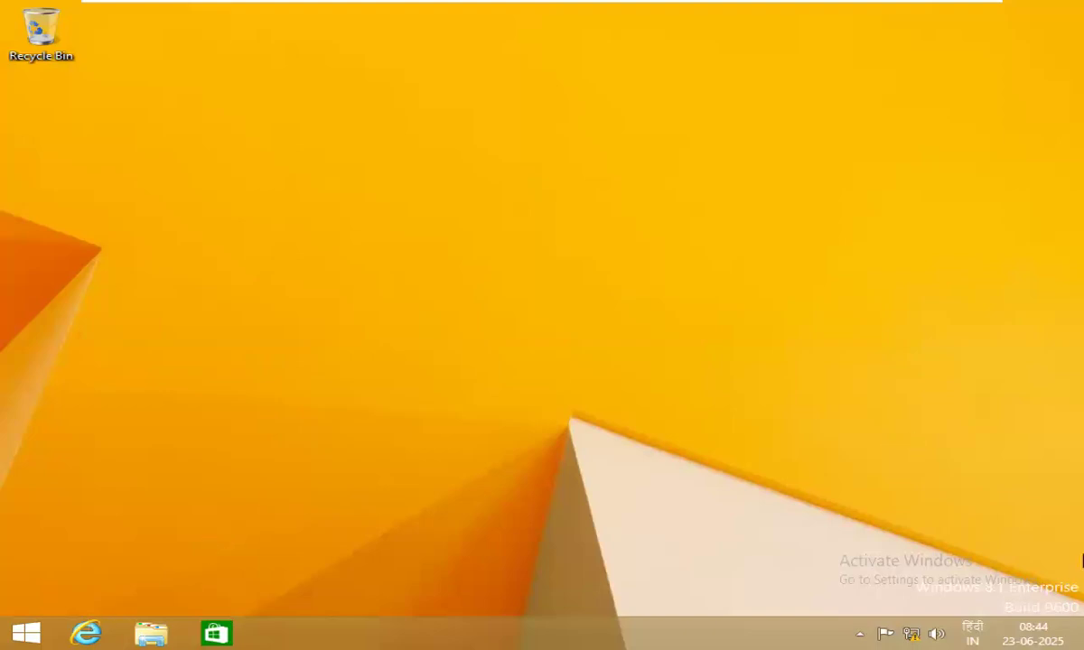
mouse_move(1082, 560)
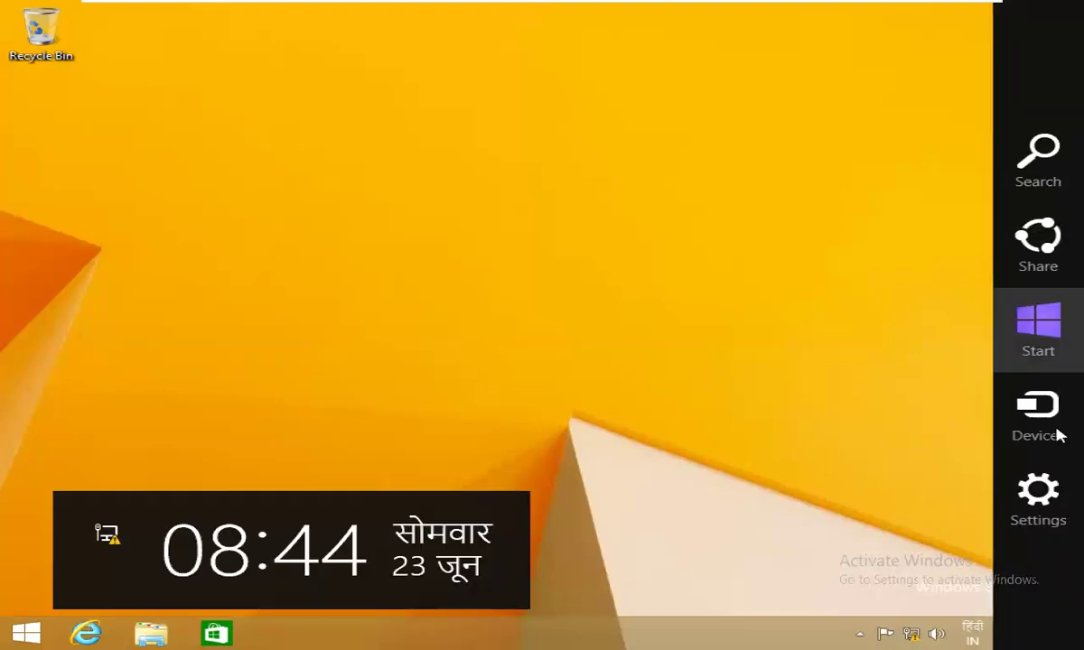
click(1048, 506)
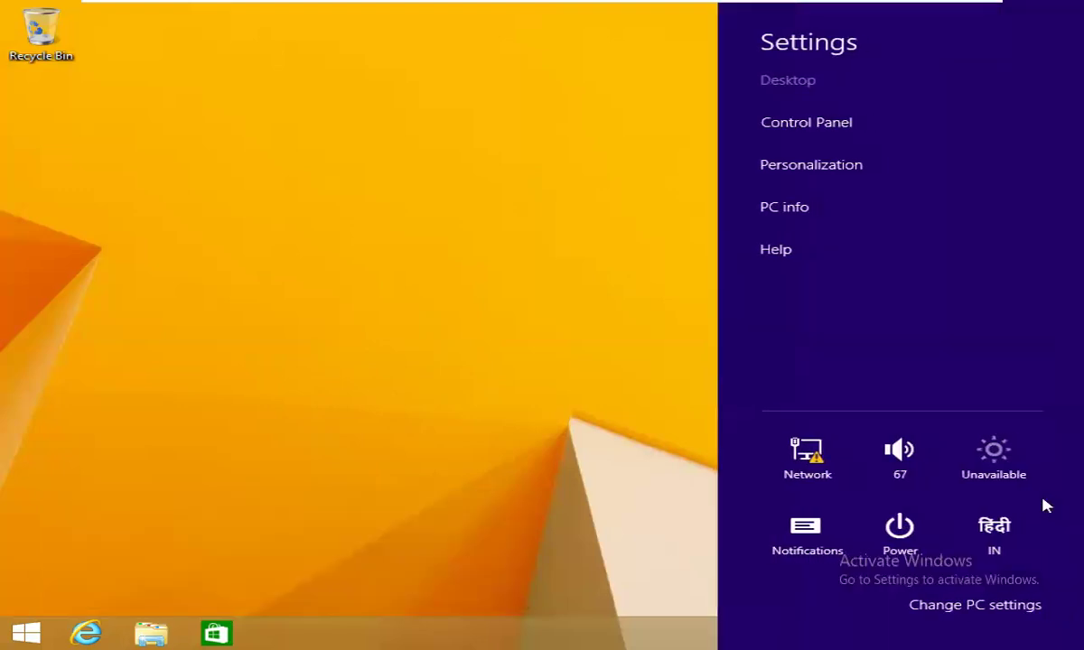
click(849, 122)
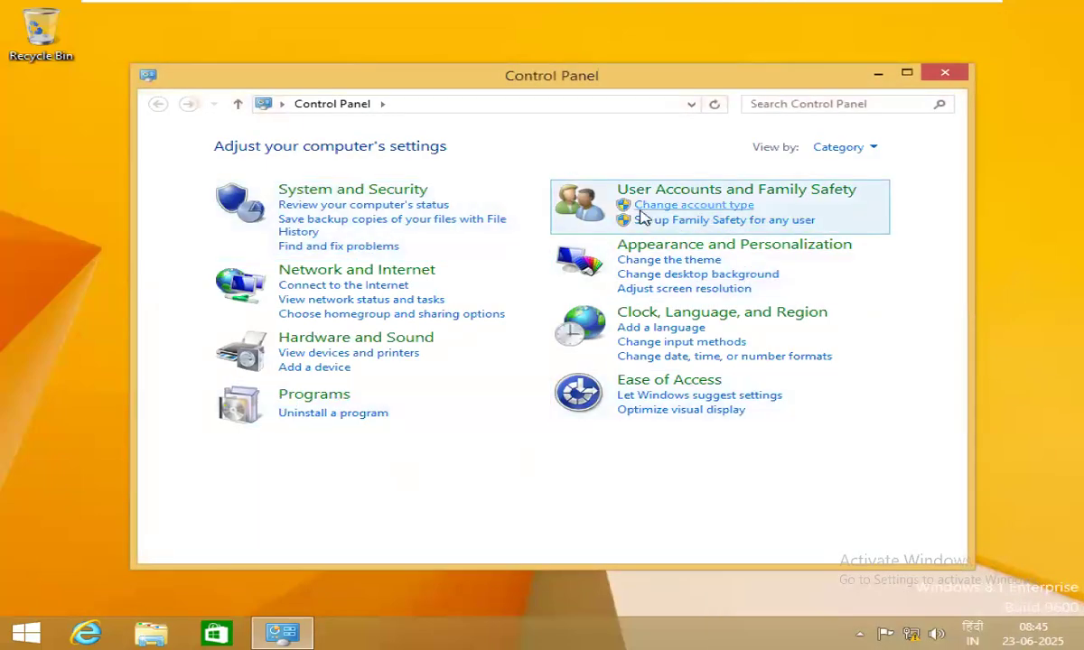
Go from User Accounts and Family Safety through Family Safety to the Manage other accounts page.
click(775, 198)
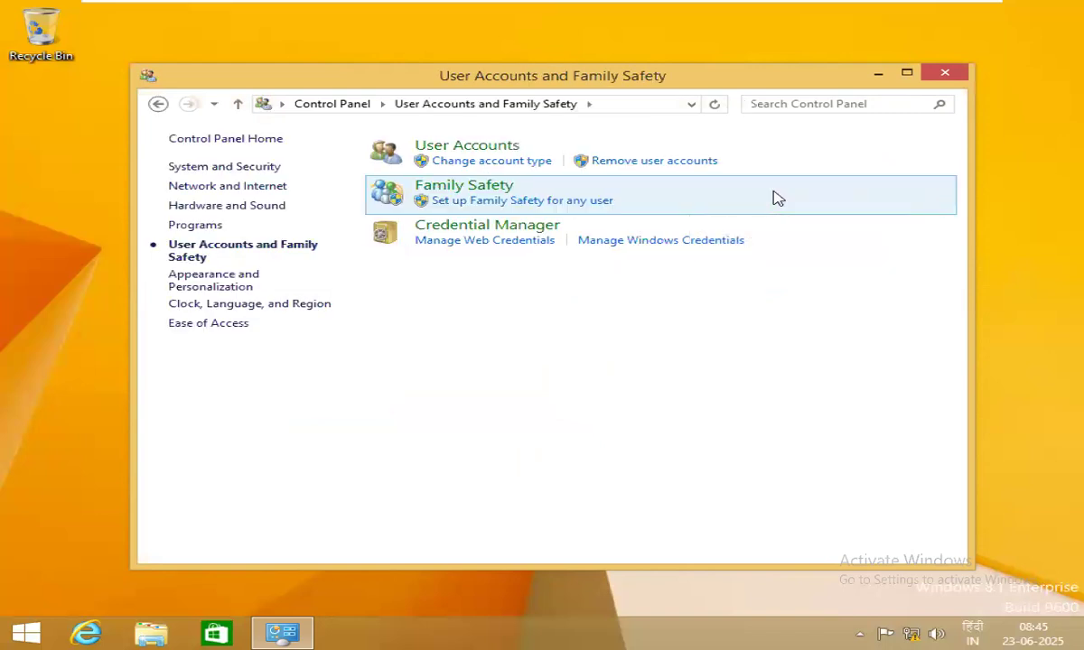
click(485, 186)
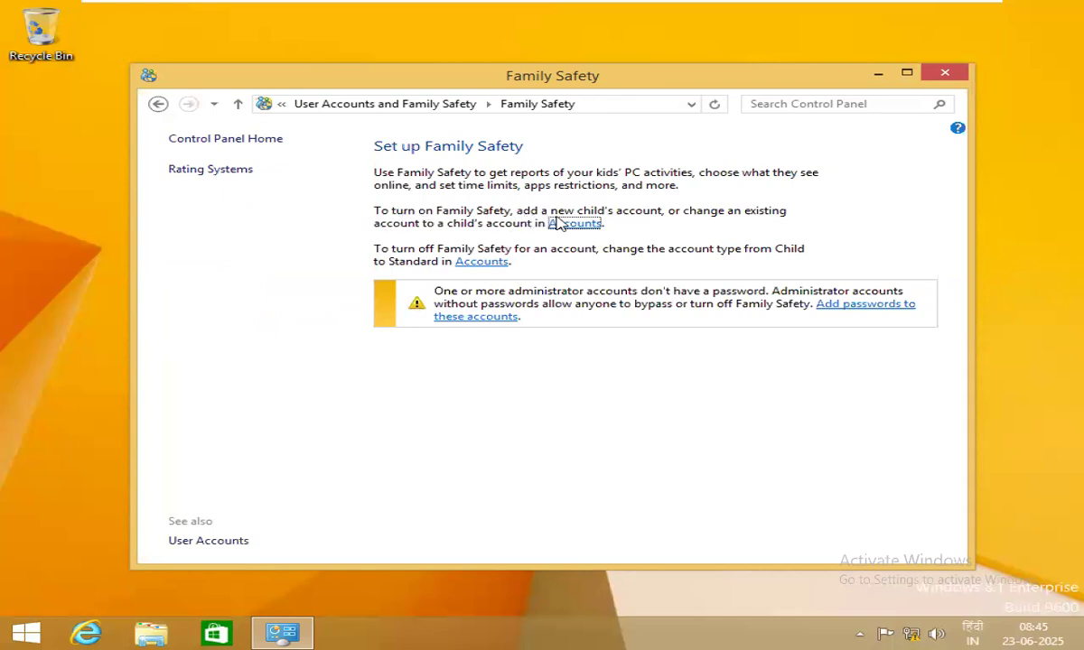
click(597, 225)
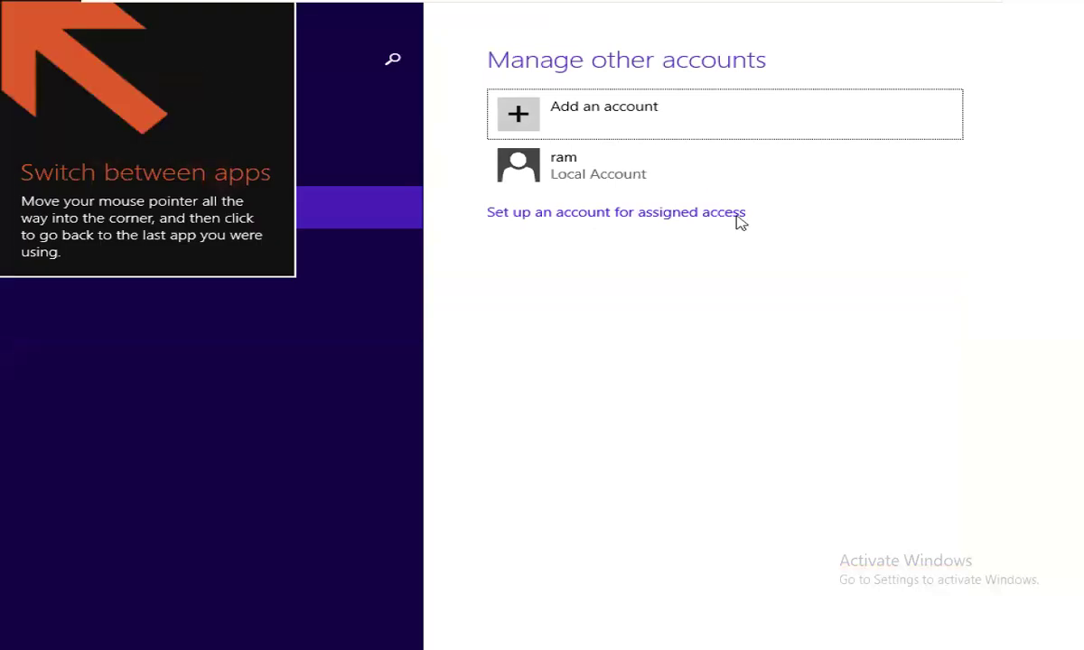
Begin adding an account and enter the new user name, password, confirmation and password hint.
click(579, 118)
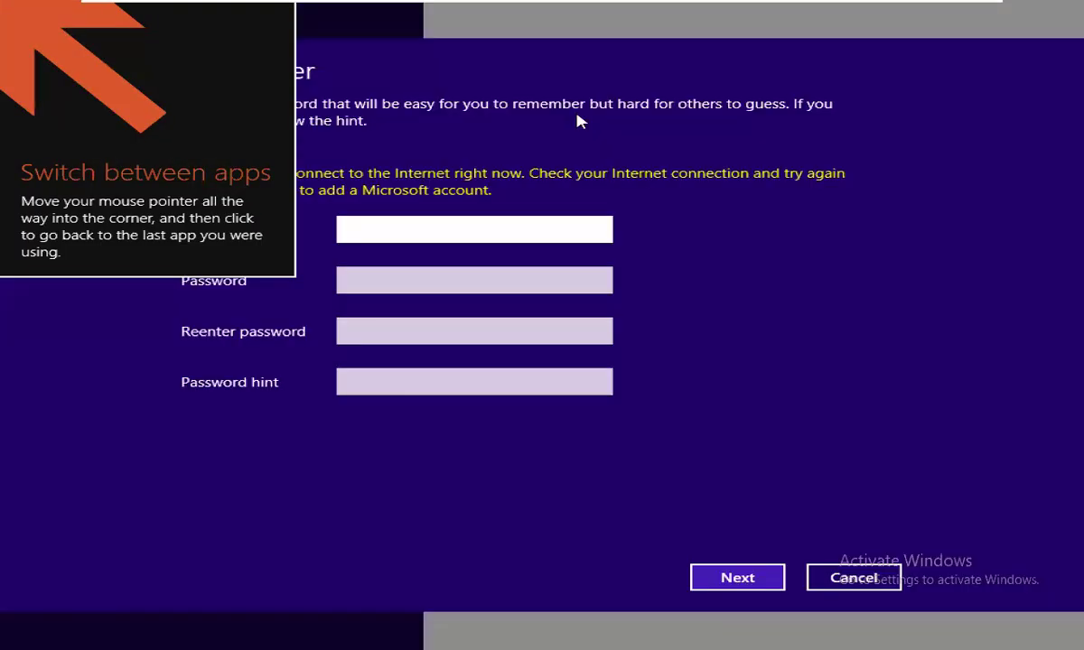
click(11, 42)
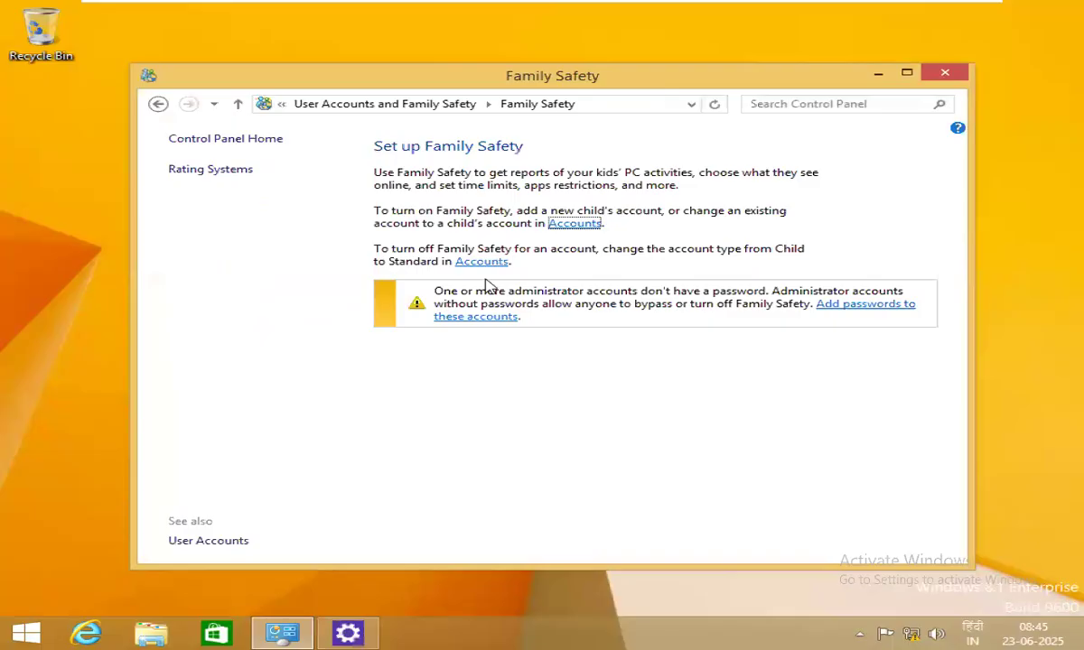
click(347, 633)
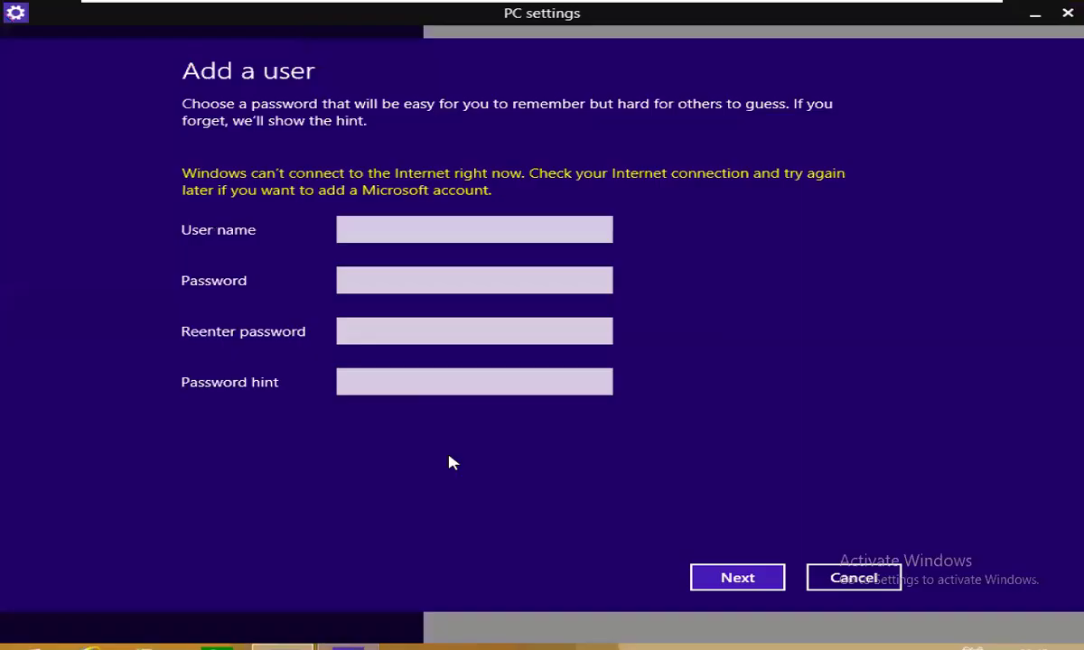
click(366, 235)
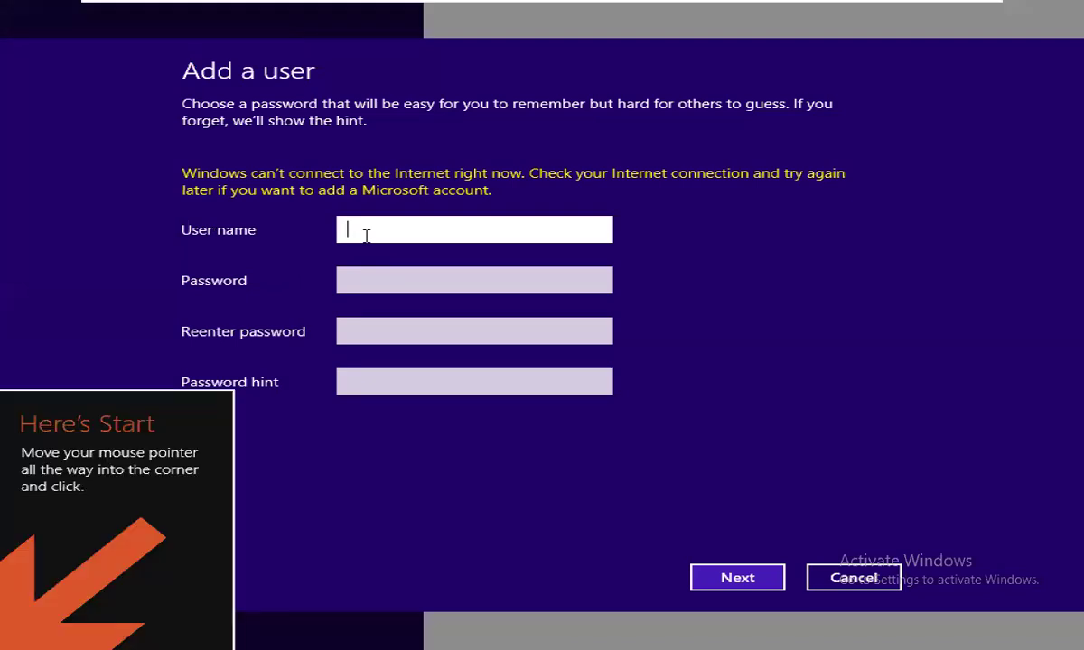
text(raw)
text(i)
key(Tab)
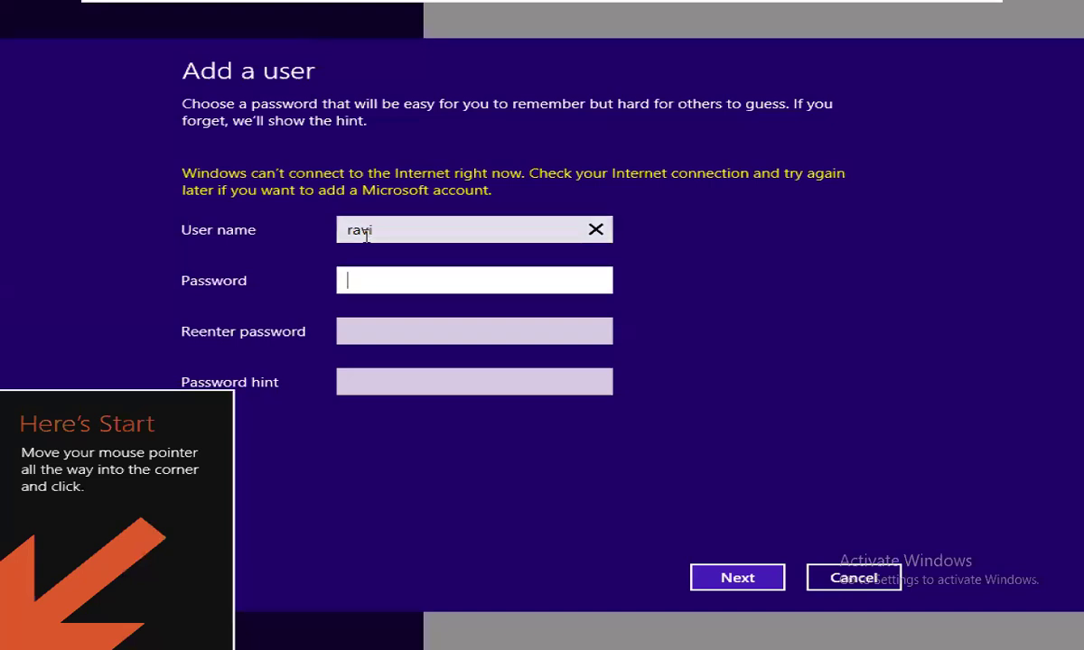
text(1)
text(23)
key(Tab)
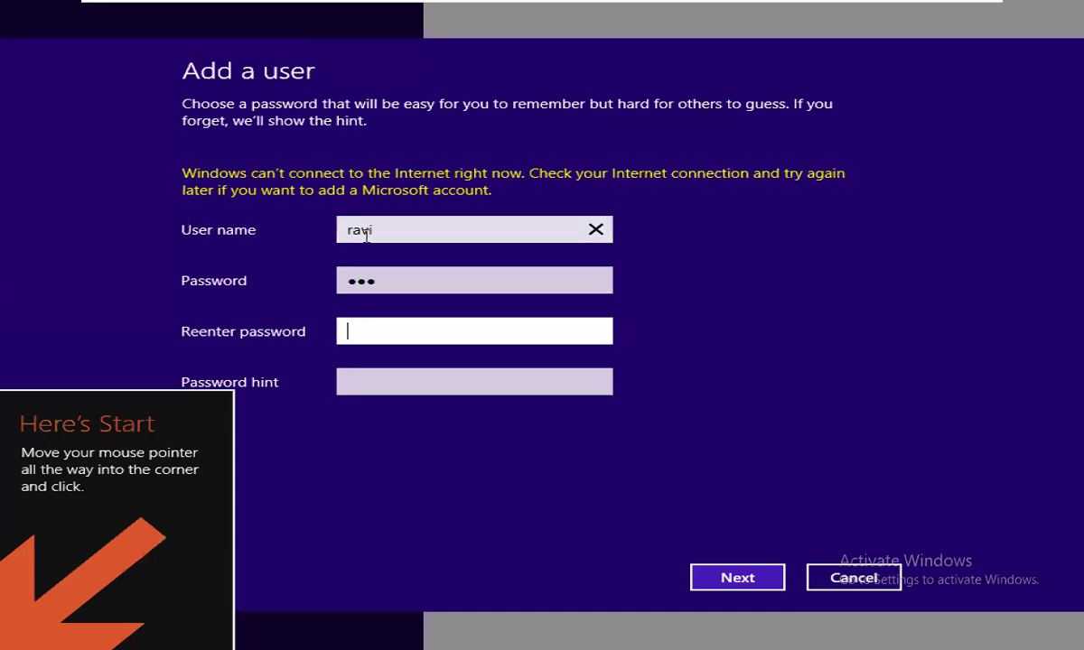
text(123)
key(Tab)
text(1)
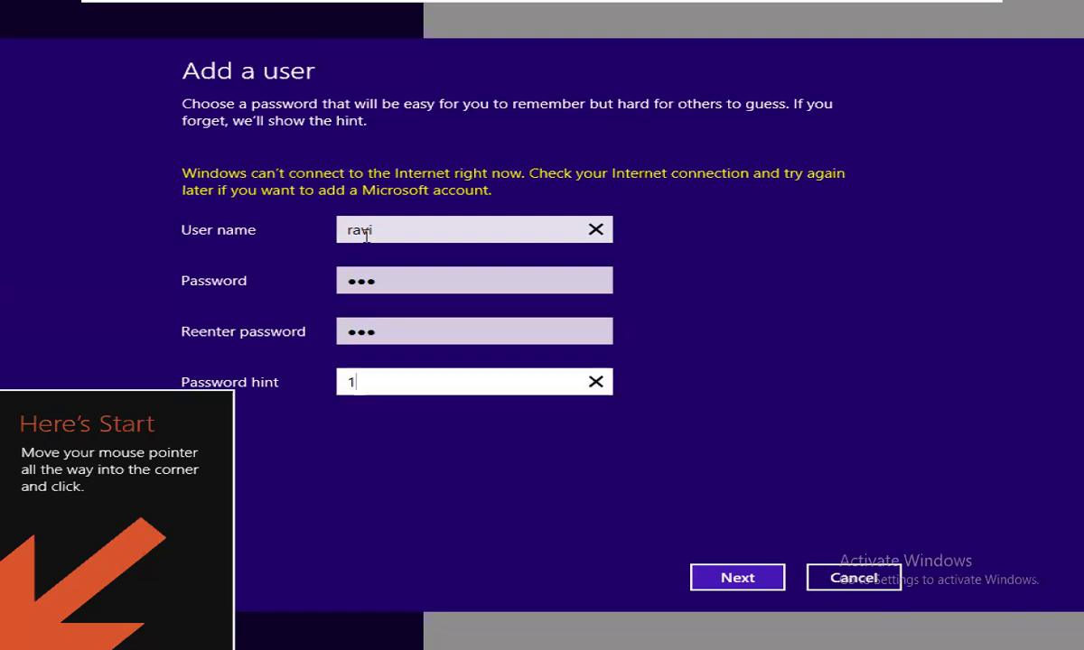
Finish creating it as a child's account, then go to the Start screen.
click(769, 587)
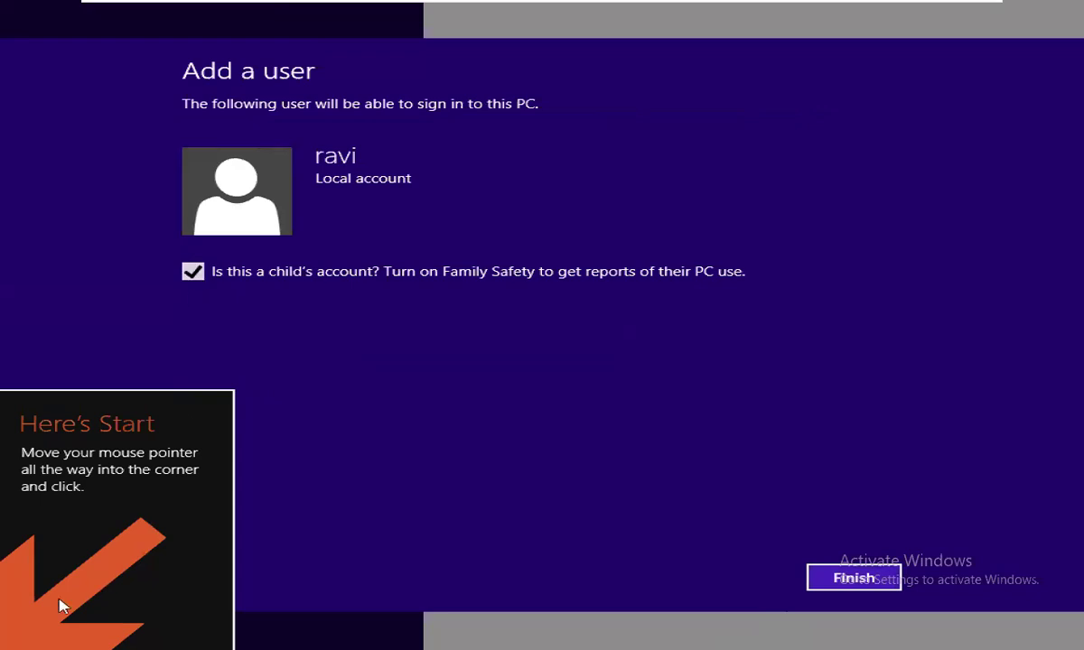
click(857, 581)
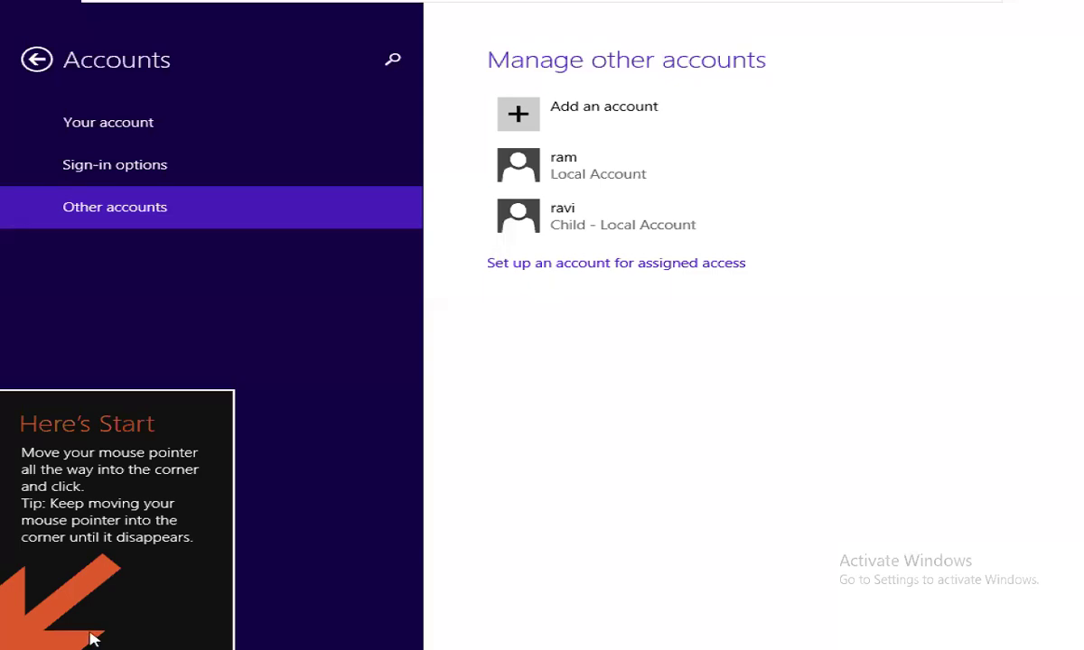
click(7, 641)
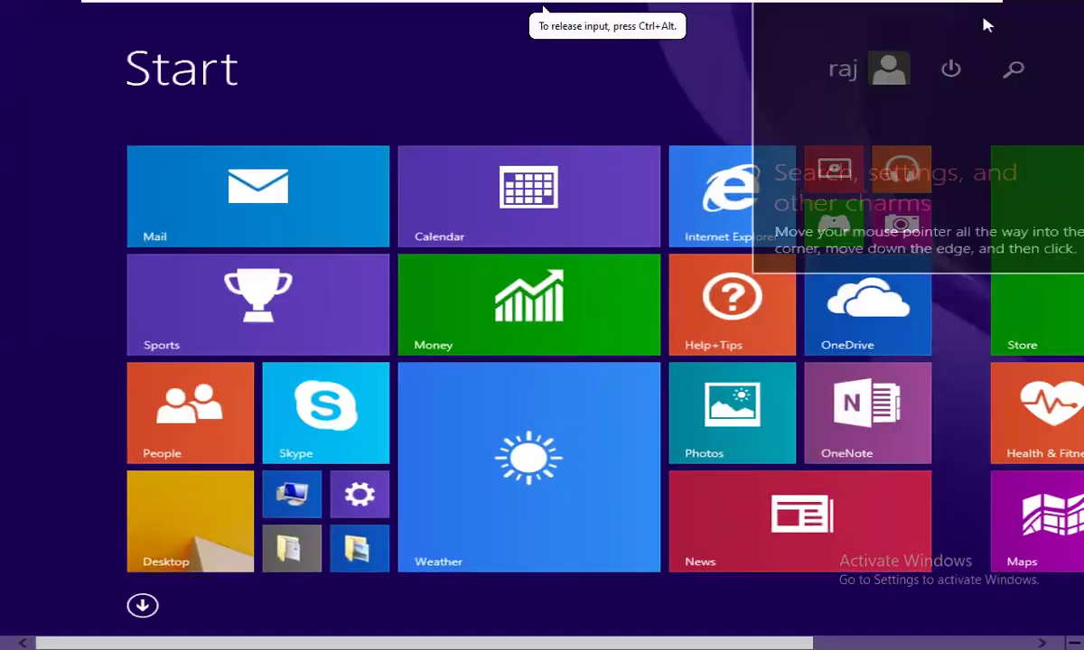
Return to the desktop and restore the Family Safety Control Panel window, maximized.
click(178, 569)
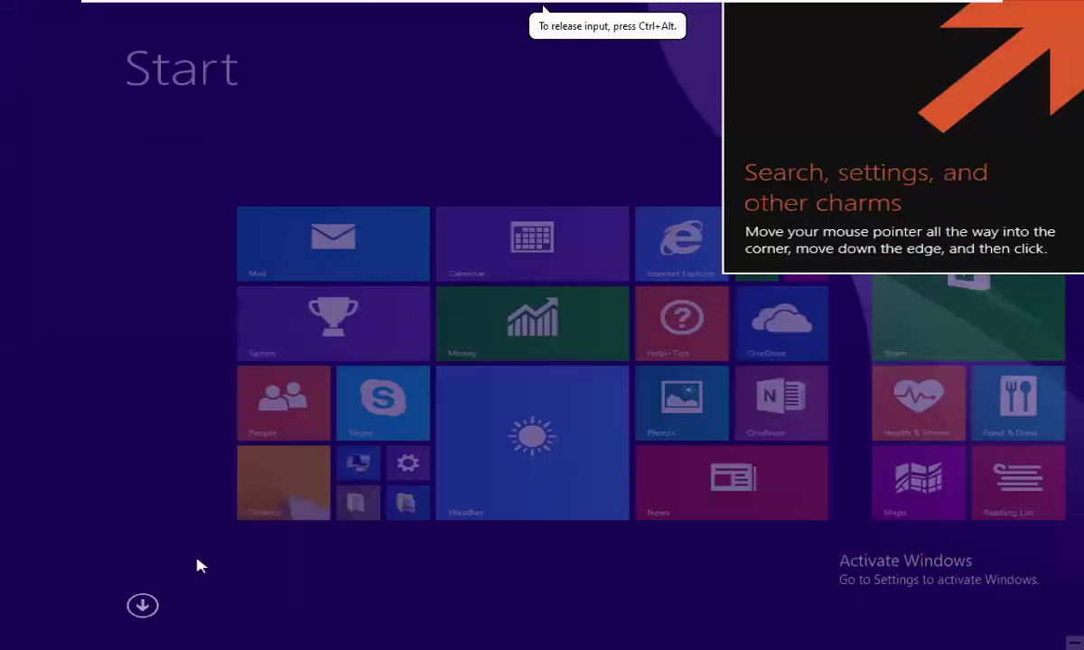
click(282, 632)
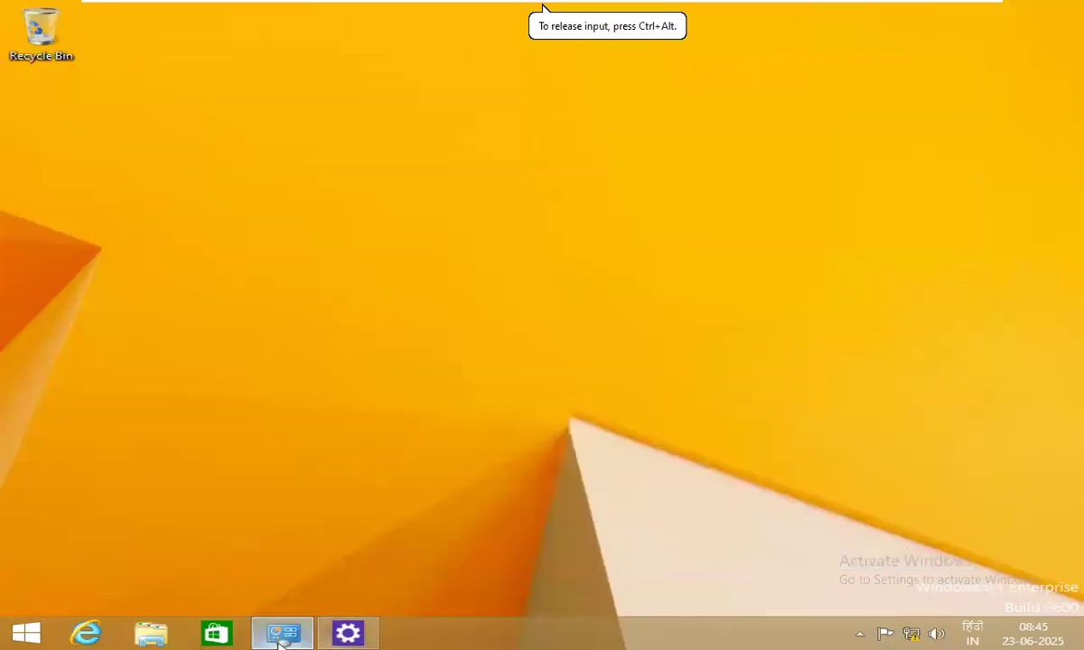
click(282, 632)
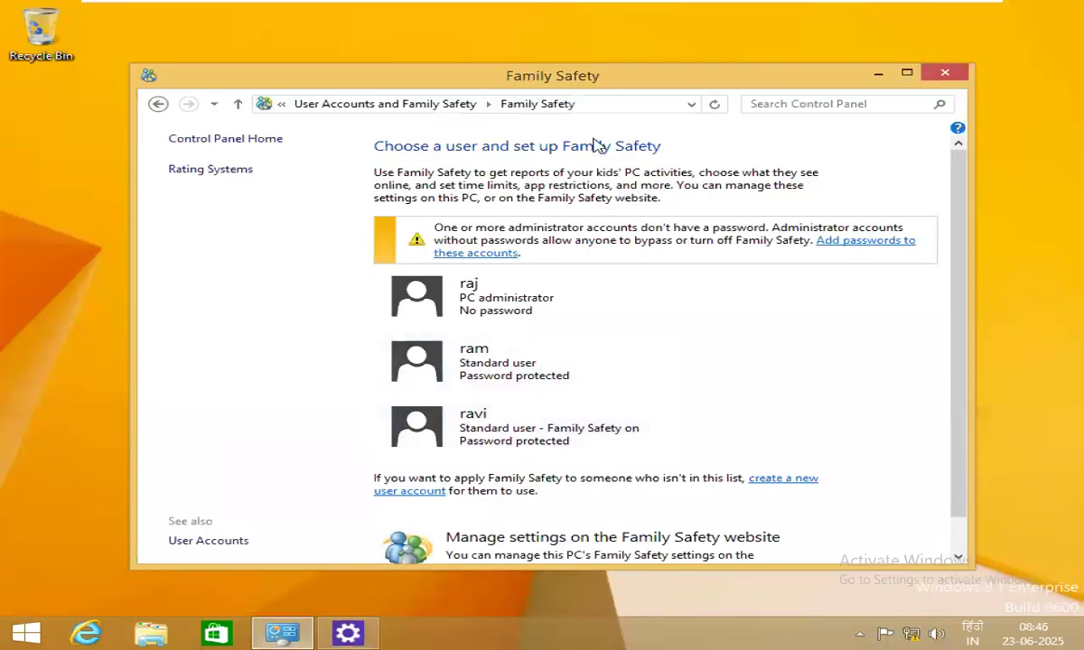
click(906, 72)
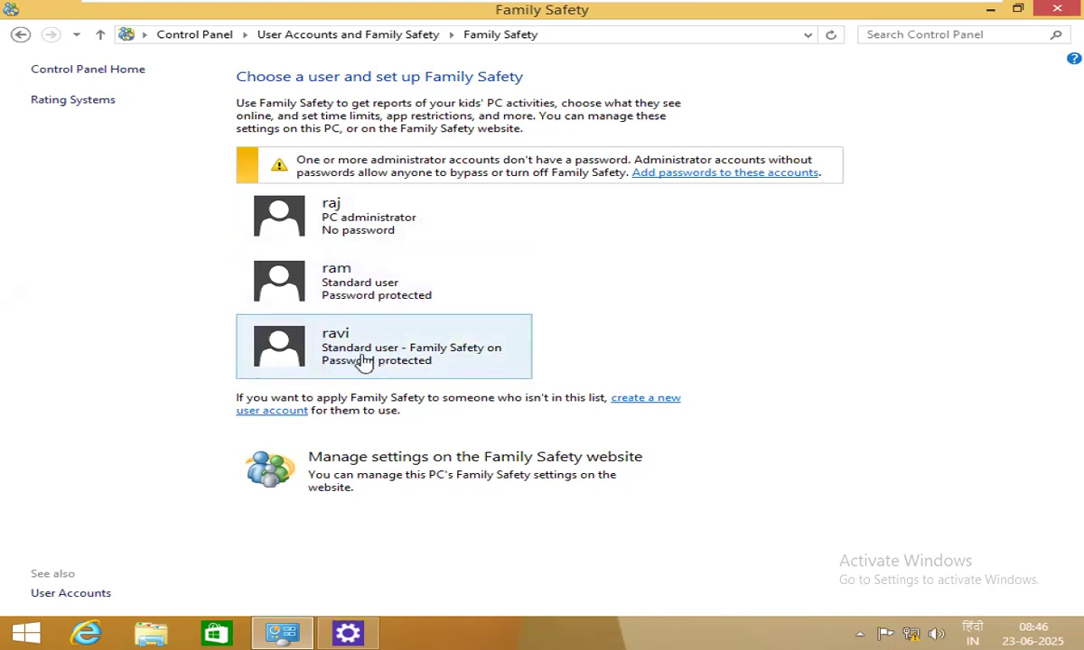
Set the existing standard user's Family Safety to 'On, enforce current settings' and return to the user list.
click(346, 290)
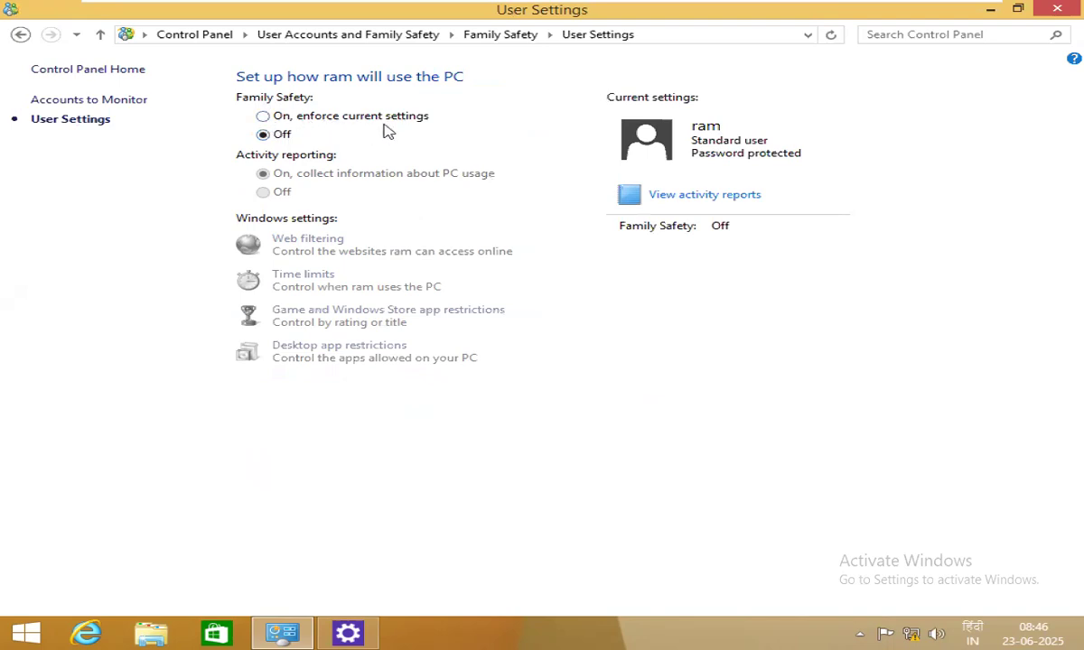
click(263, 118)
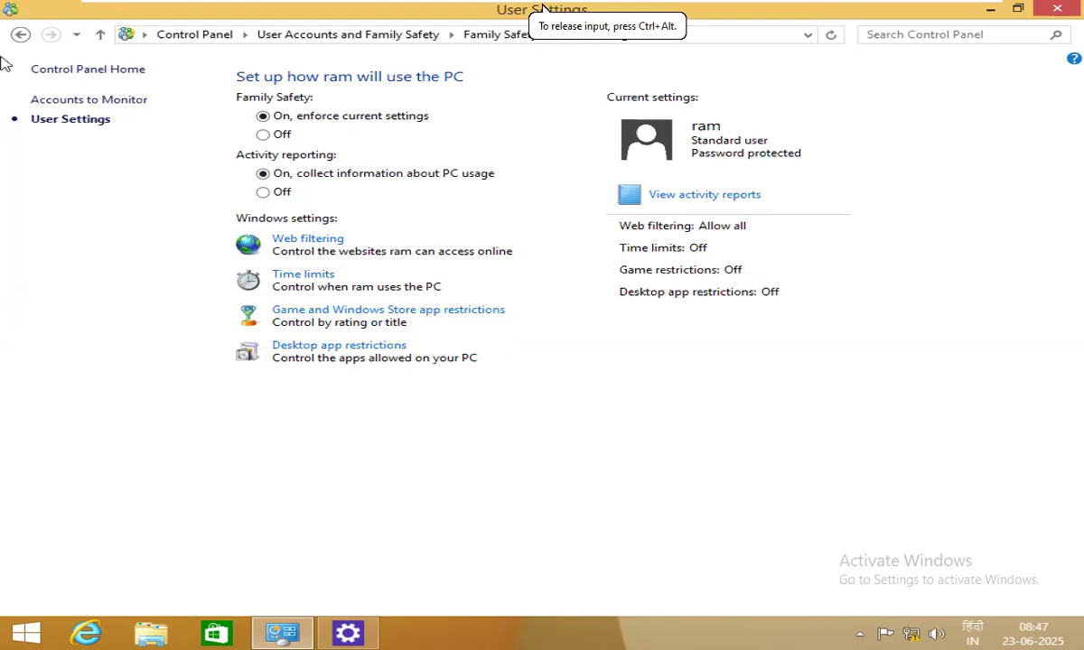
click(100, 34)
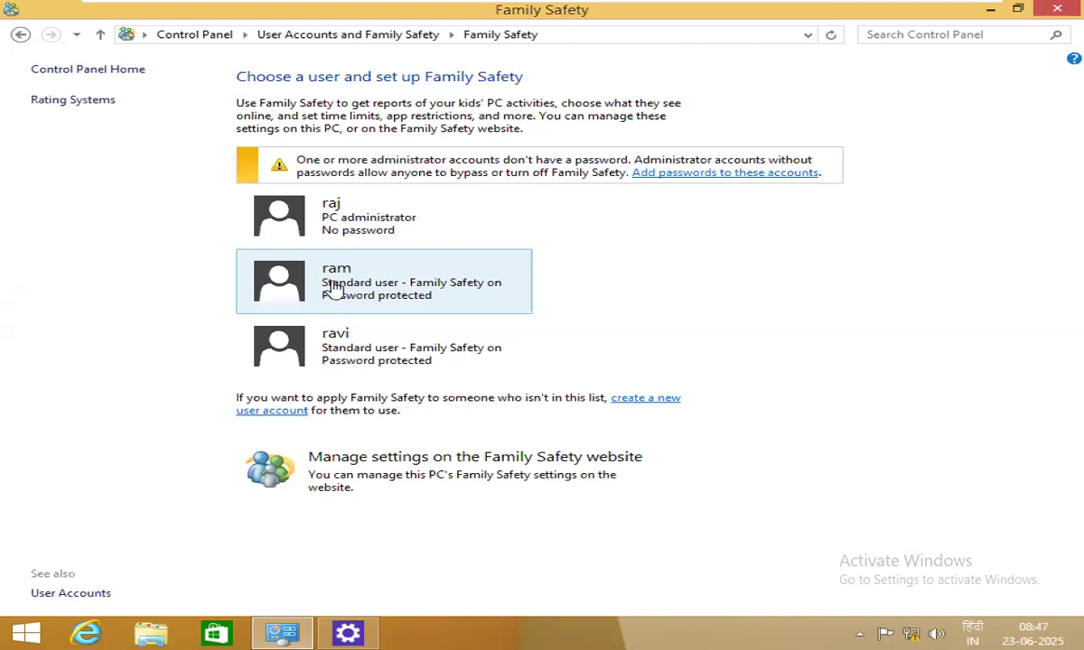
Open the existing standard user's settings and go to its Web filtering page.
click(301, 262)
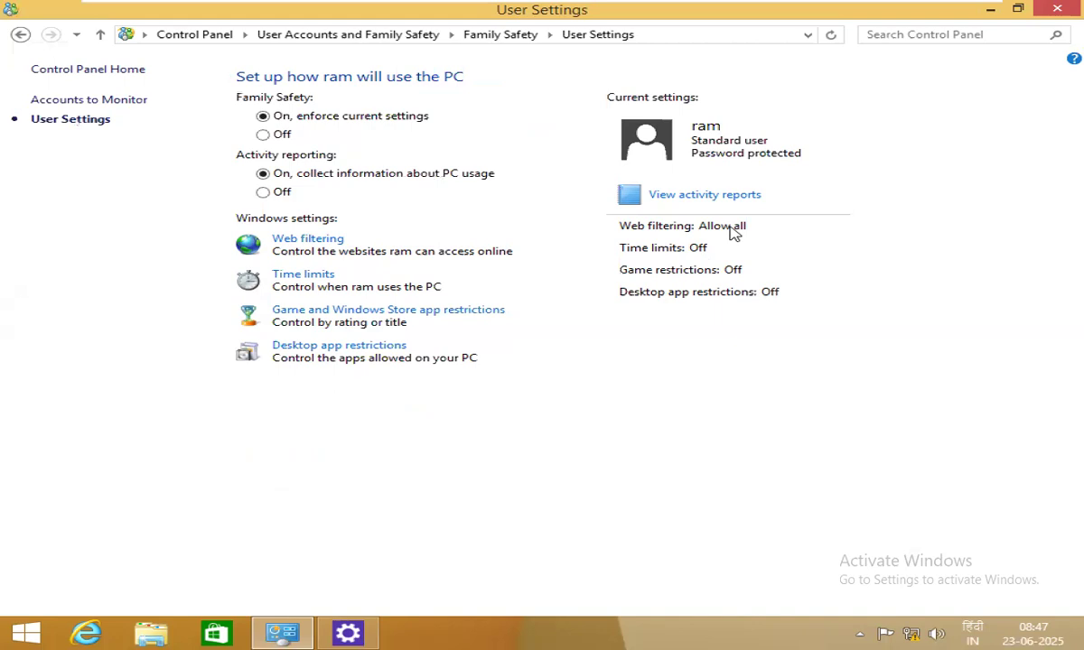
click(283, 243)
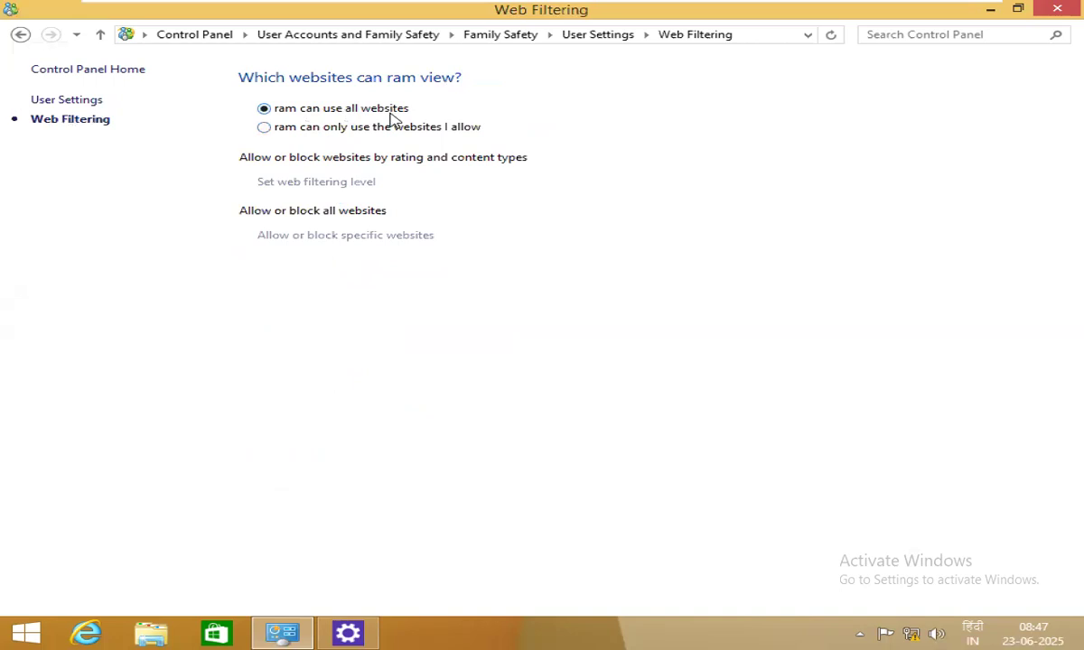
Limit the child to only allowed websites and open the web filtering level choices.
click(285, 131)
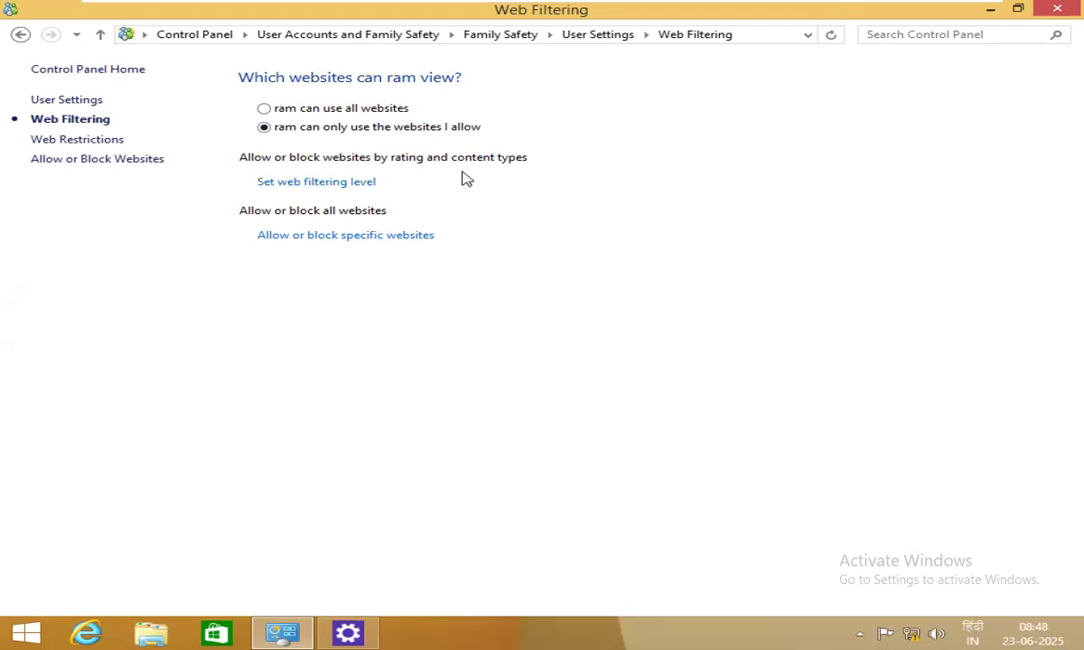
click(352, 182)
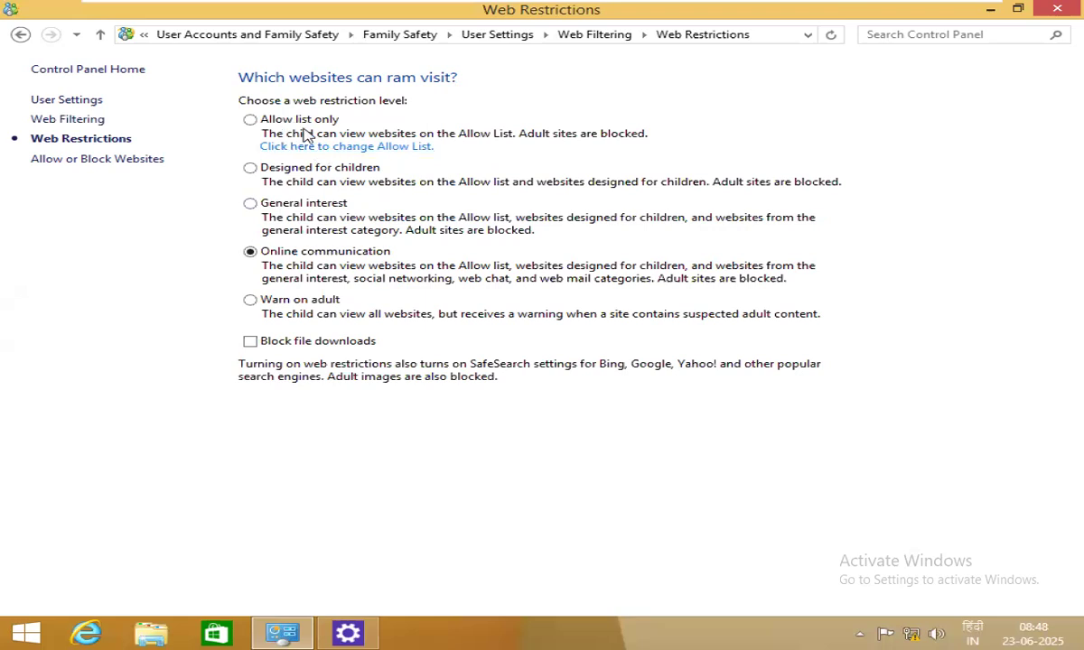
In the Allow List, allow yahoo.com and xyz.com and block youbube.cm and abc.com.
click(322, 147)
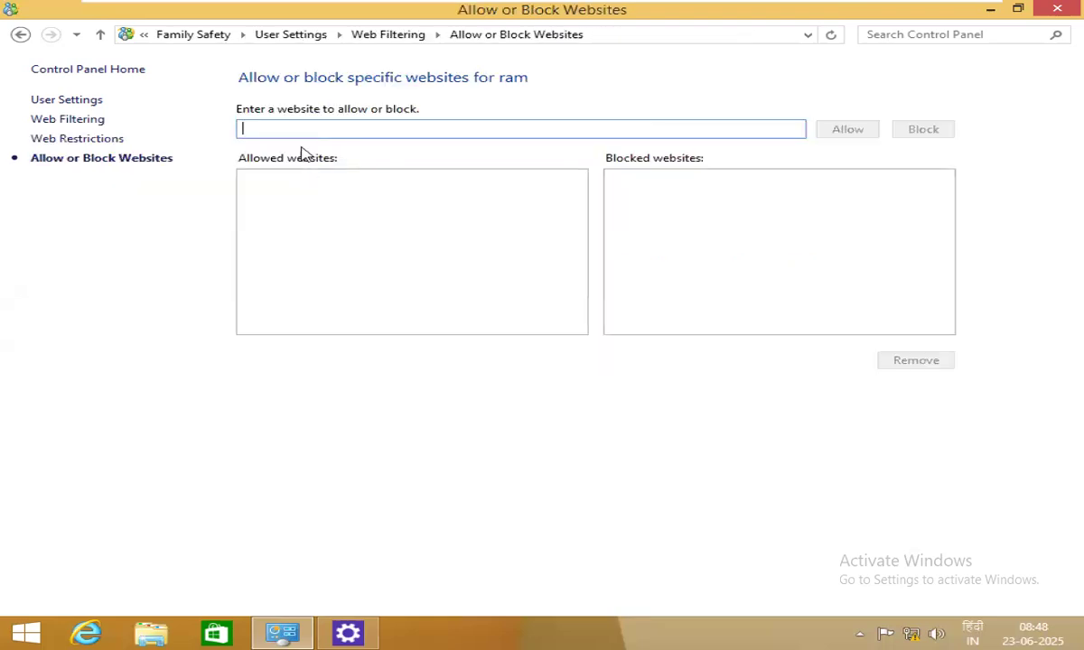
text(y)
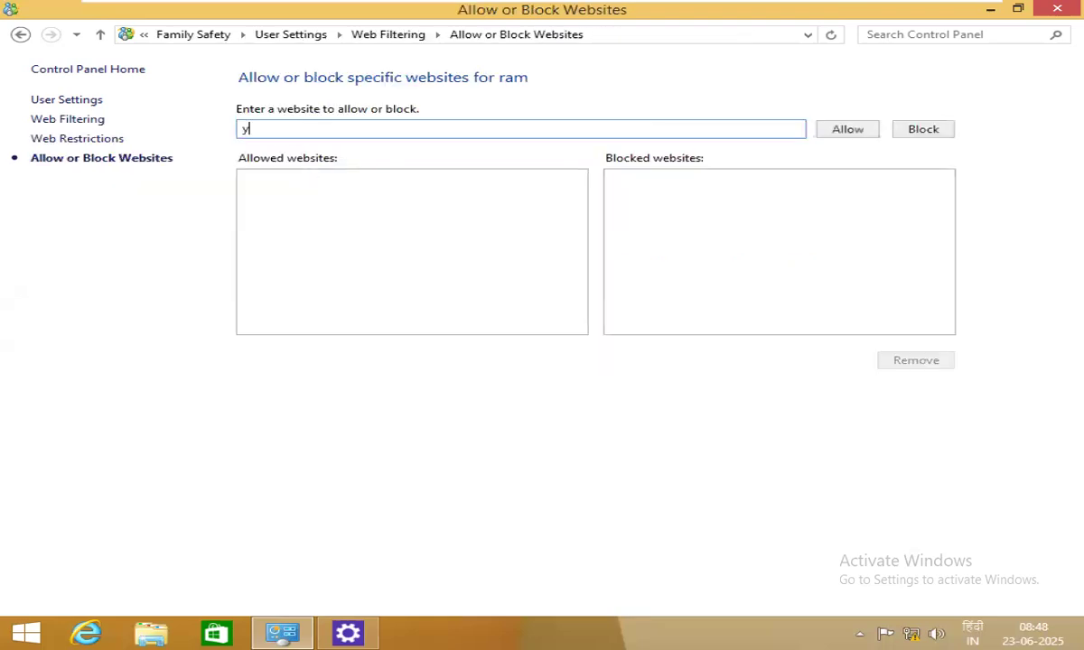
text(ahoo.com)
click(849, 128)
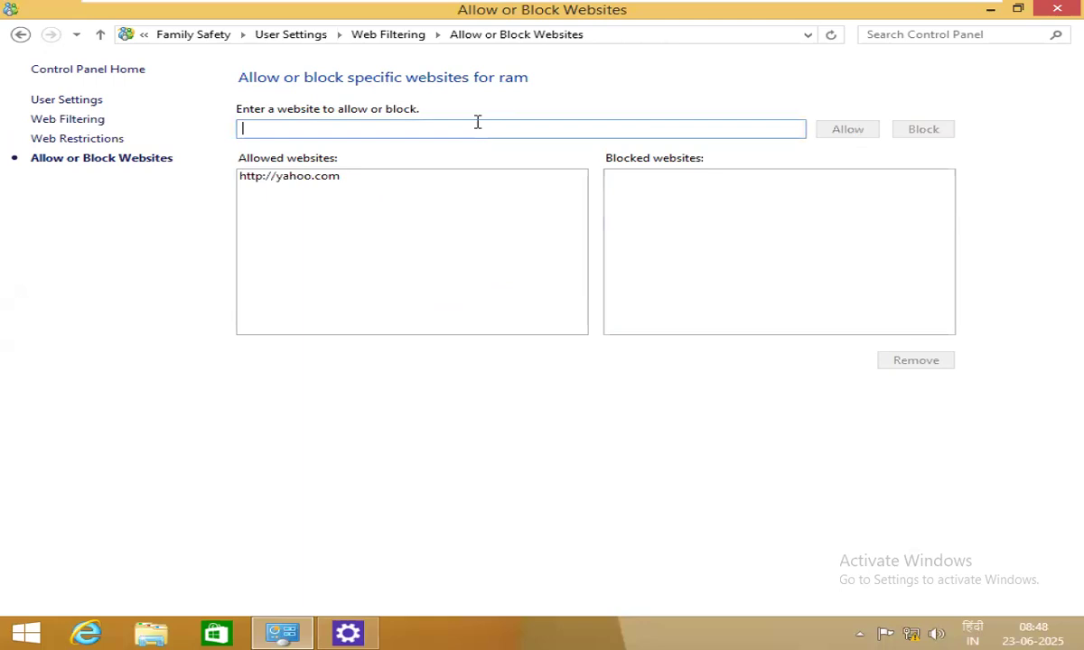
text(yu)
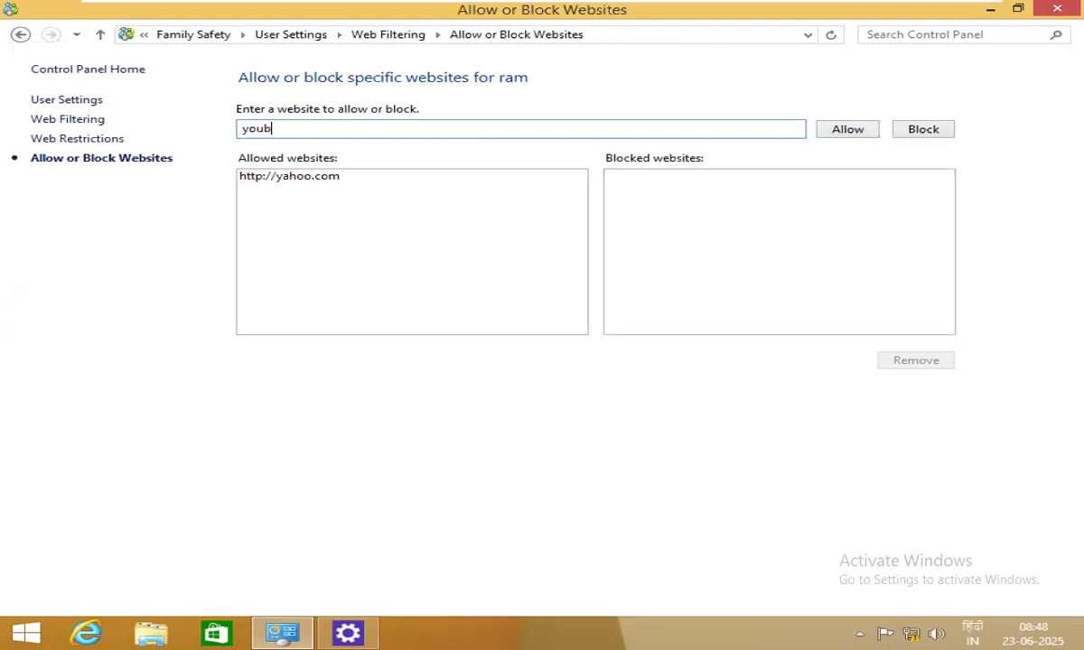
key(BackSpace)
key(BackSpace)
click(908, 134)
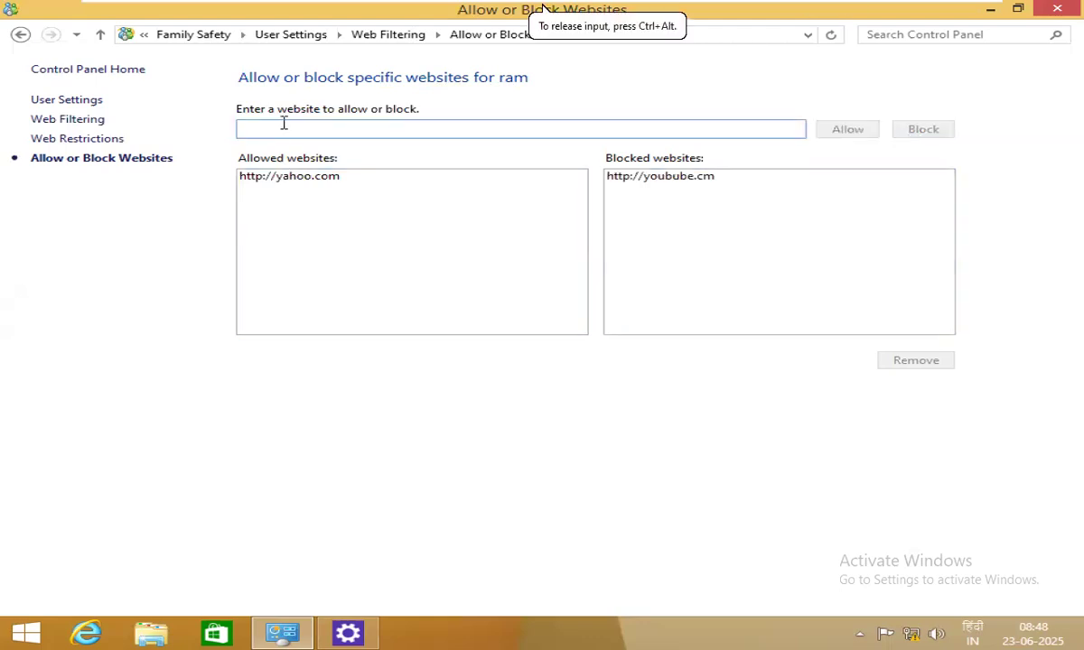
text(abc.com)
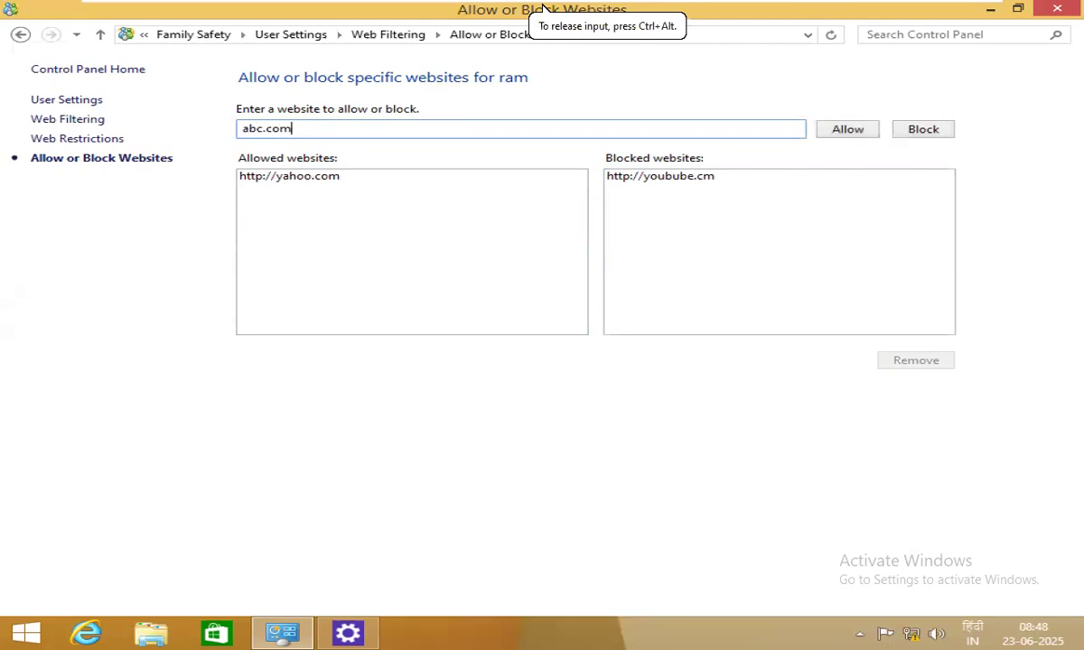
click(931, 130)
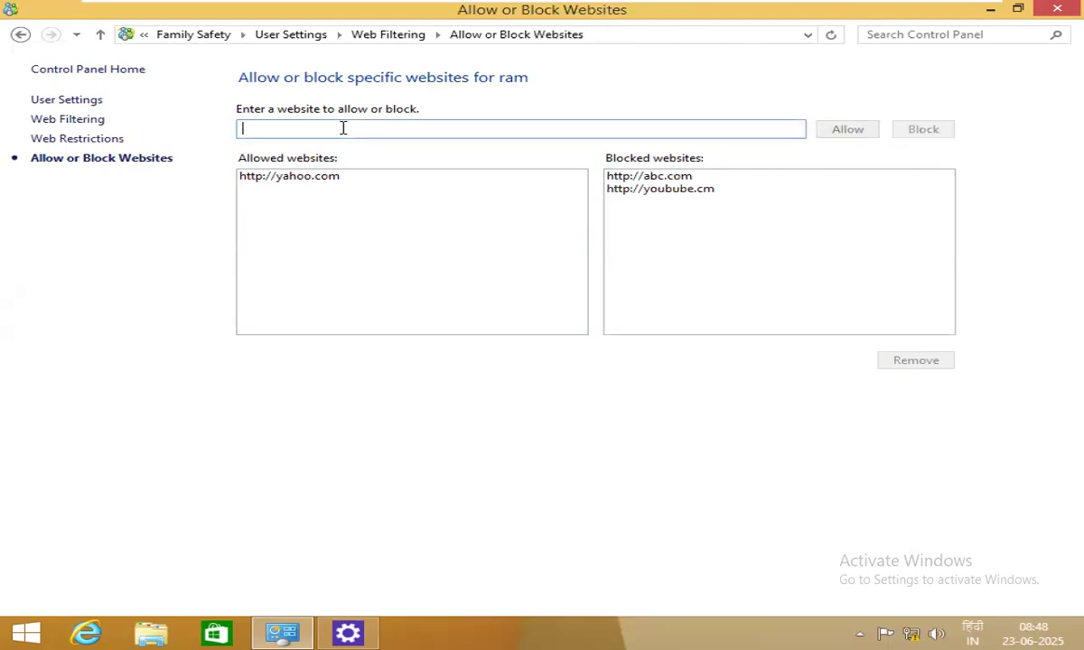
text(xyz.com)
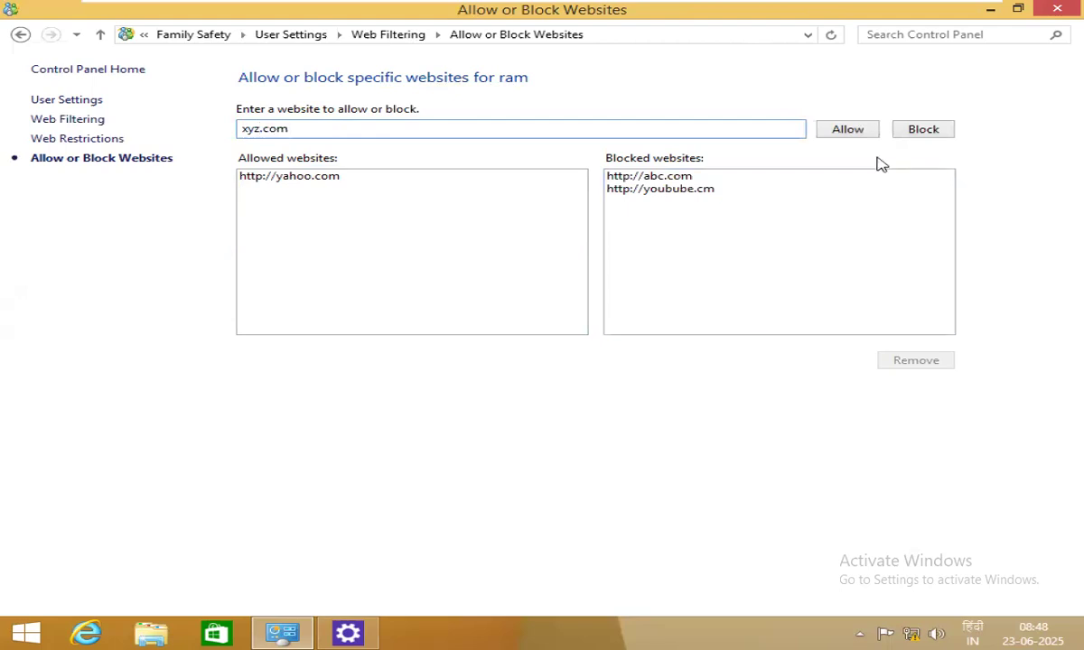
click(854, 134)
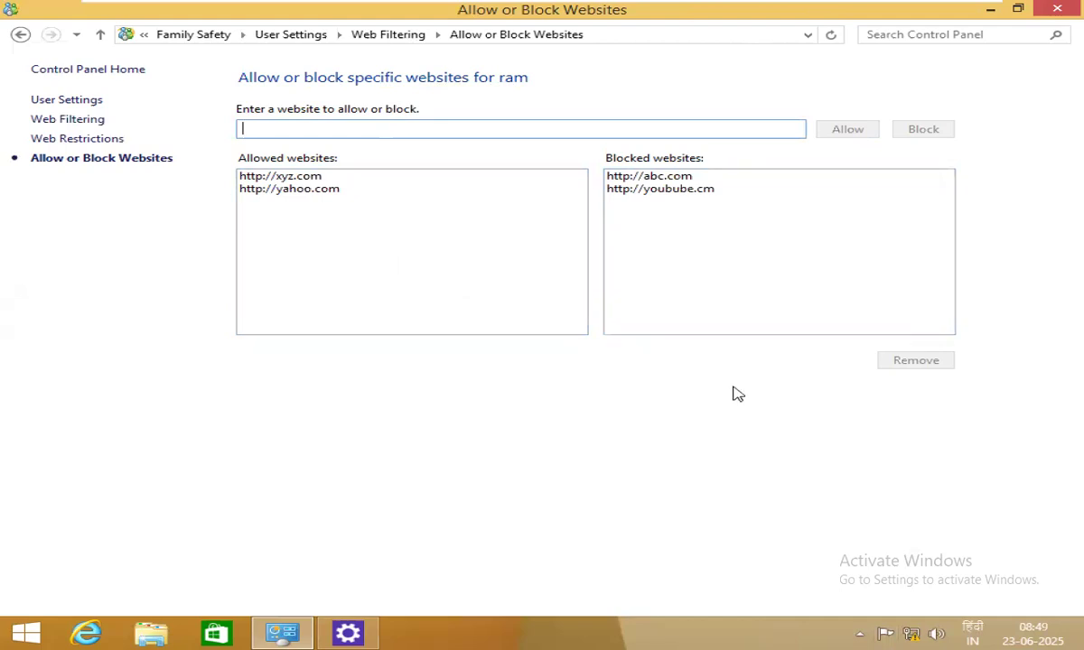
Set the web restriction level to General interest with file downloads blocked, then return to Web Filtering.
click(101, 34)
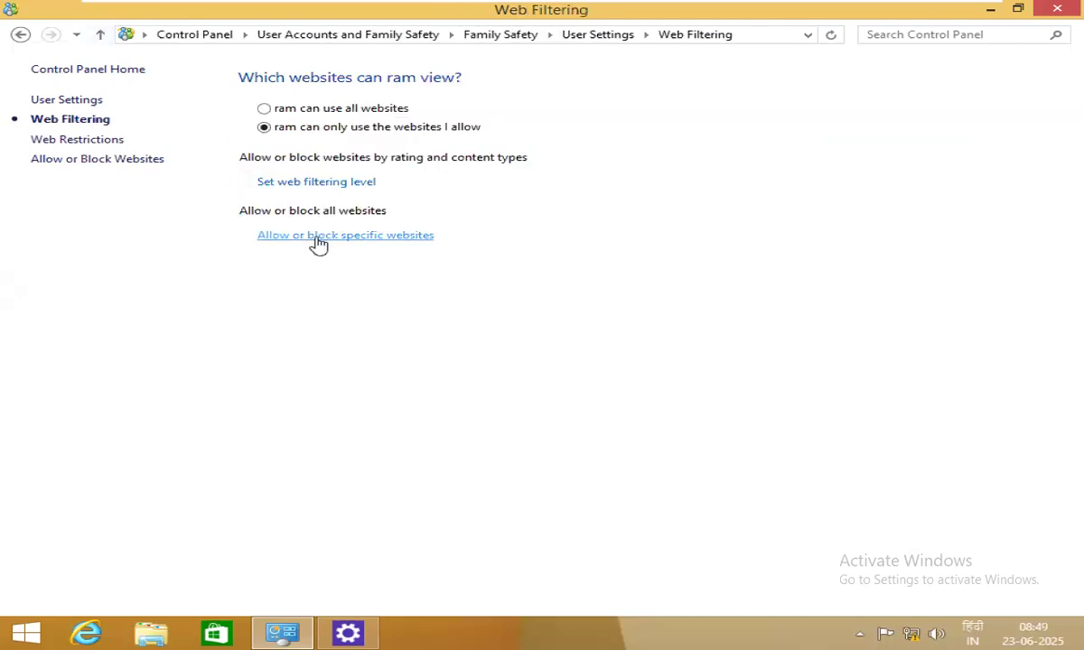
click(299, 185)
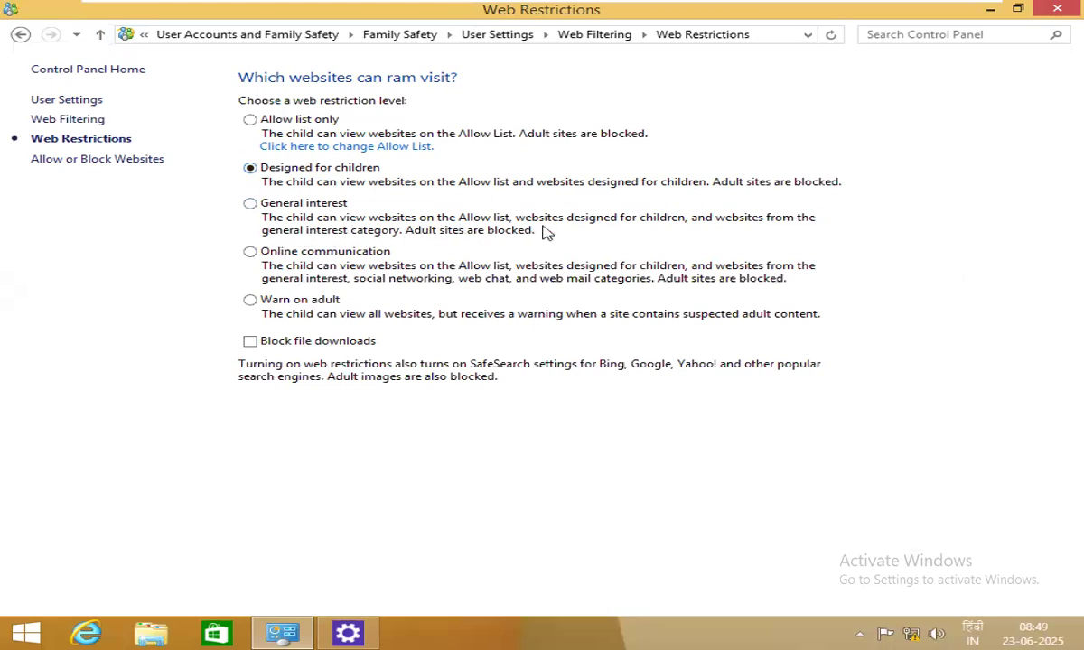
click(273, 203)
click(310, 346)
click(100, 34)
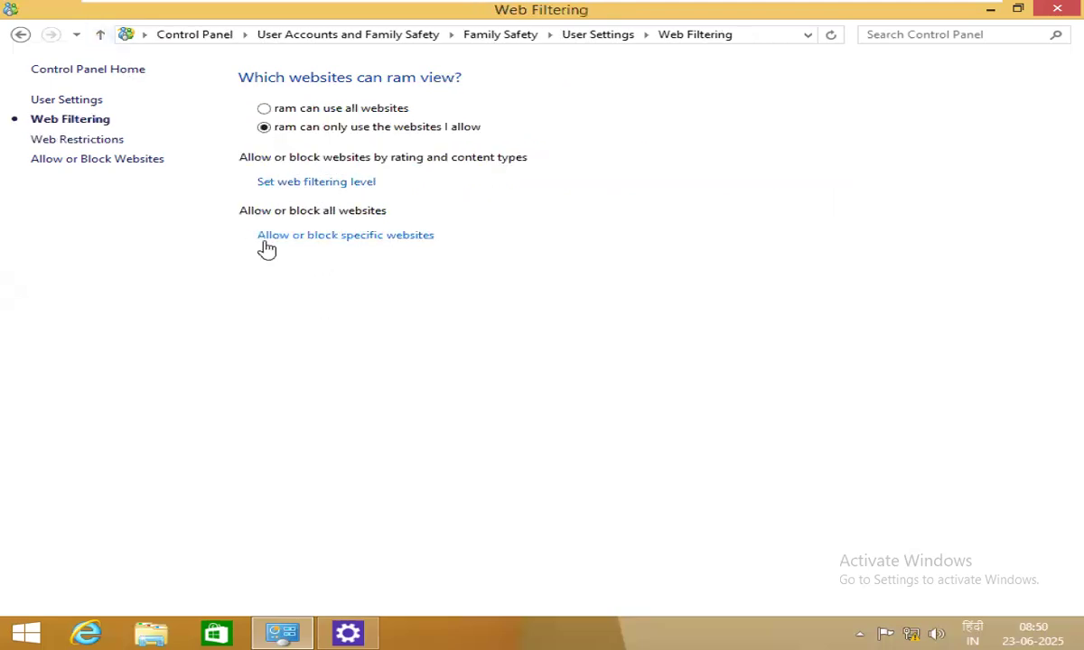
click(357, 235)
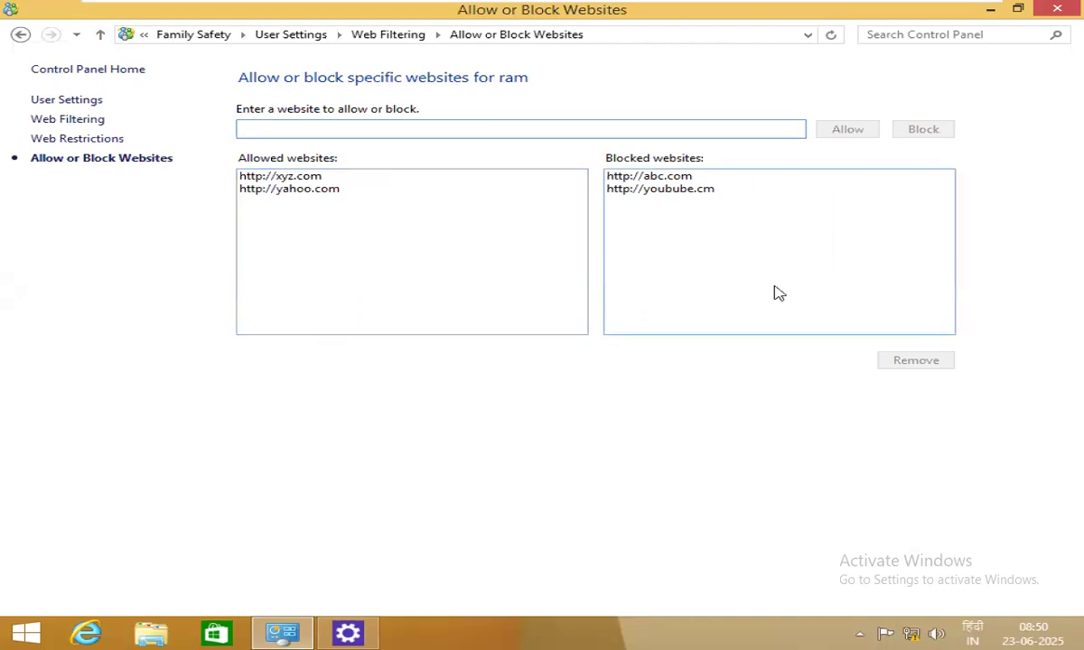
click(100, 35)
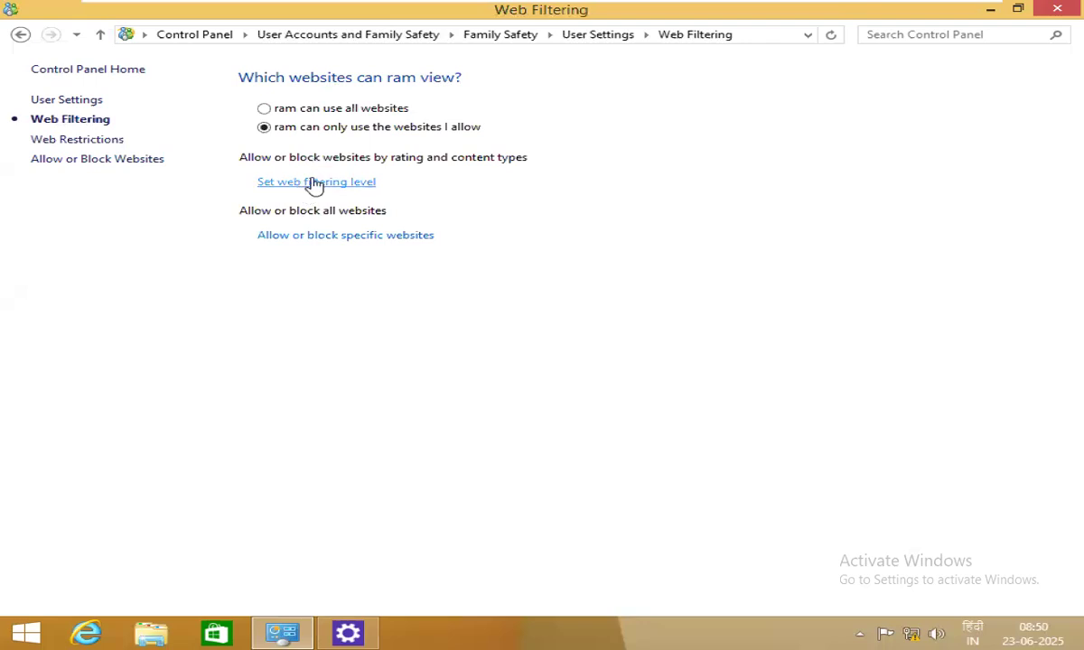
click(312, 182)
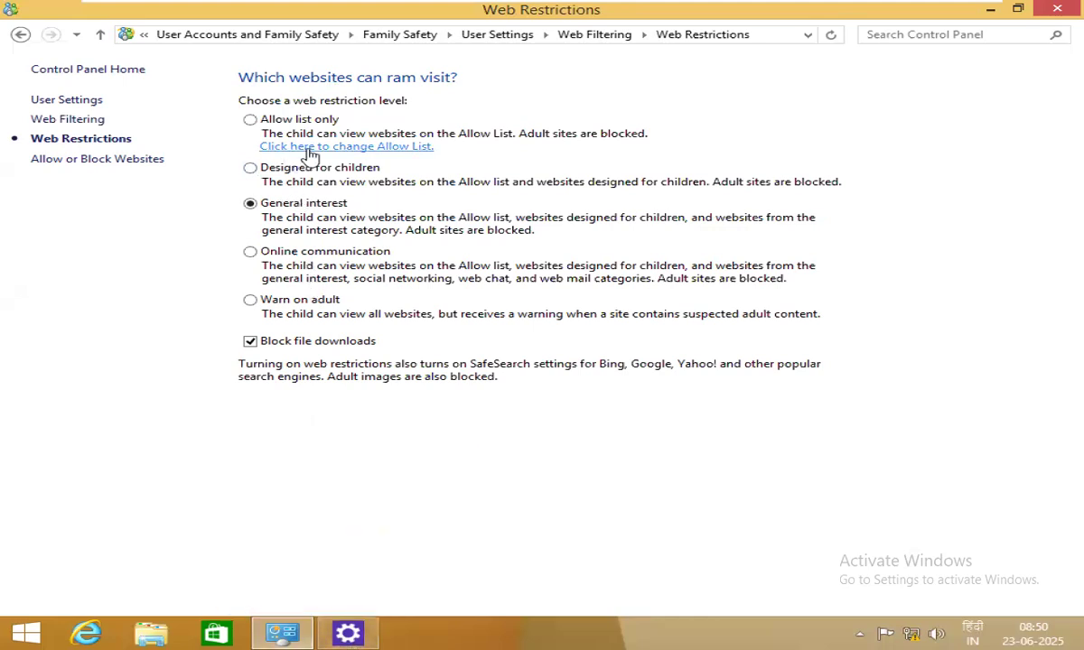
click(100, 36)
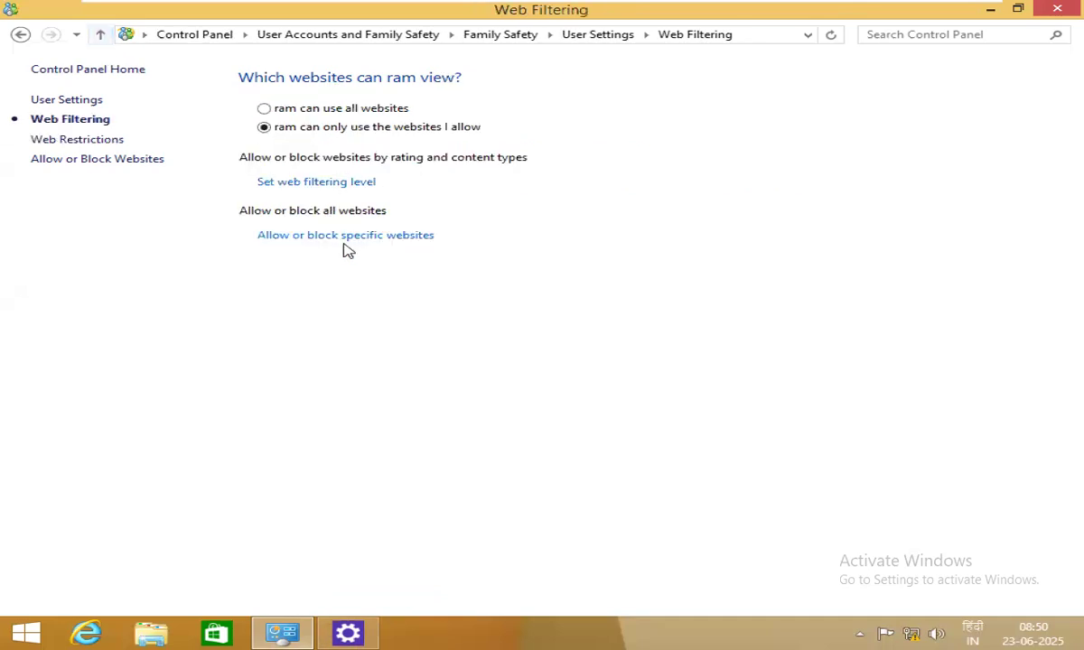
click(312, 236)
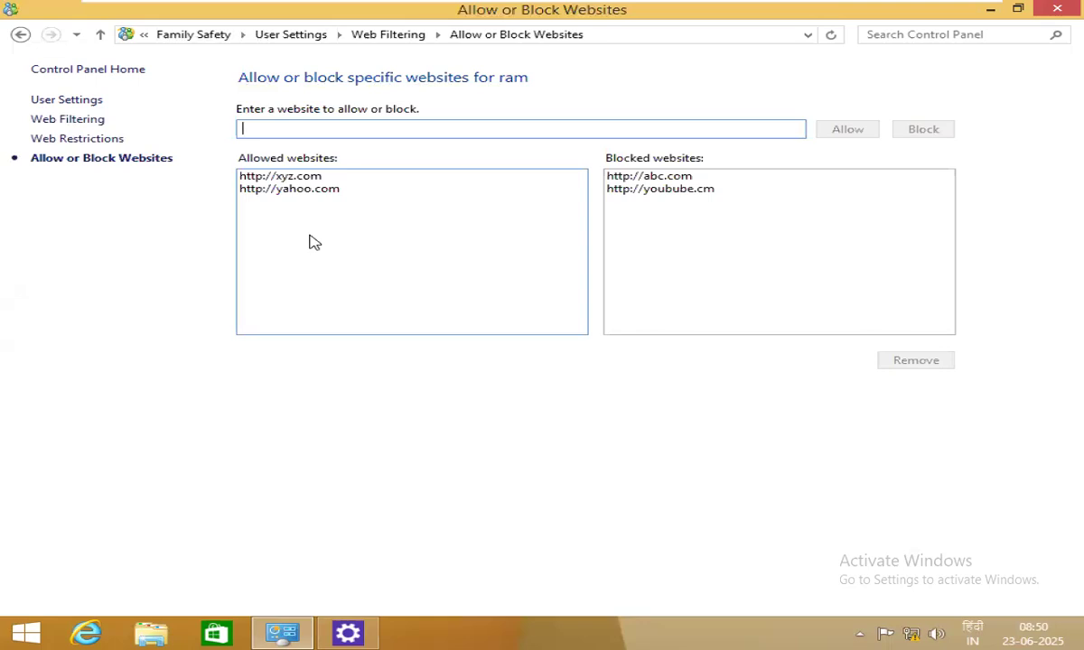
click(100, 35)
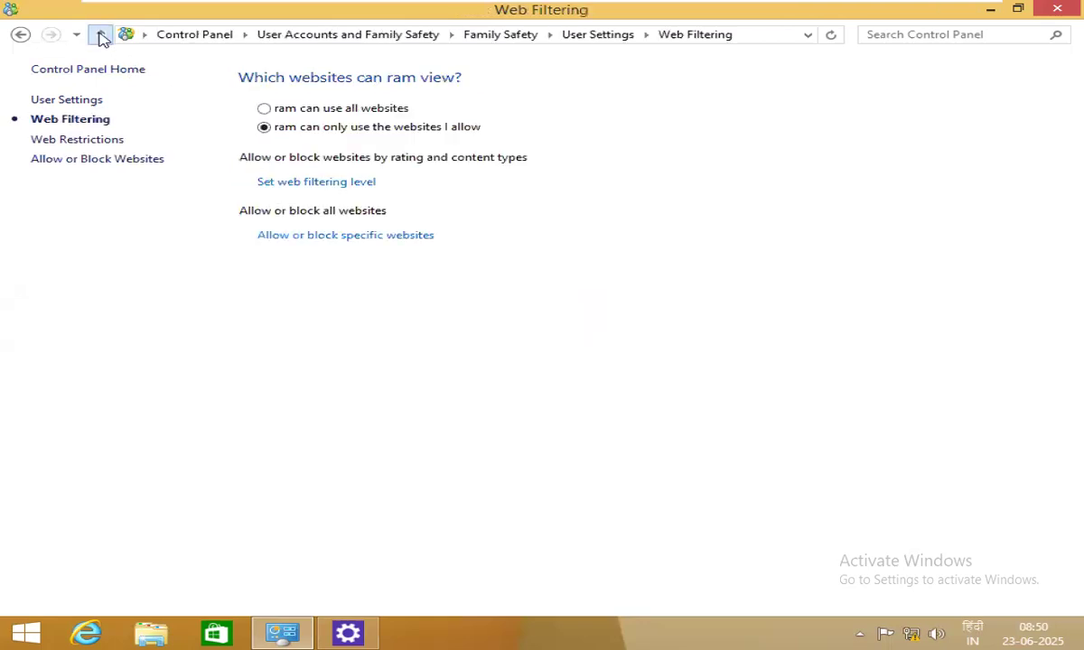
Go to ram's Time Allowance page and limit ram to an allowed amount of PC time.
click(100, 35)
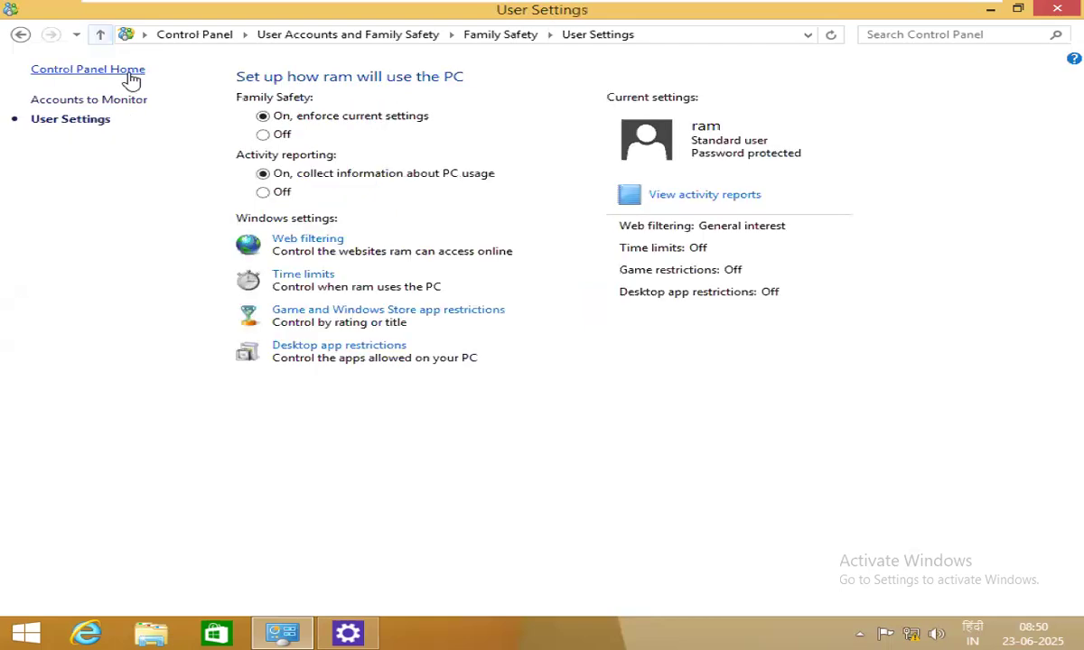
click(309, 281)
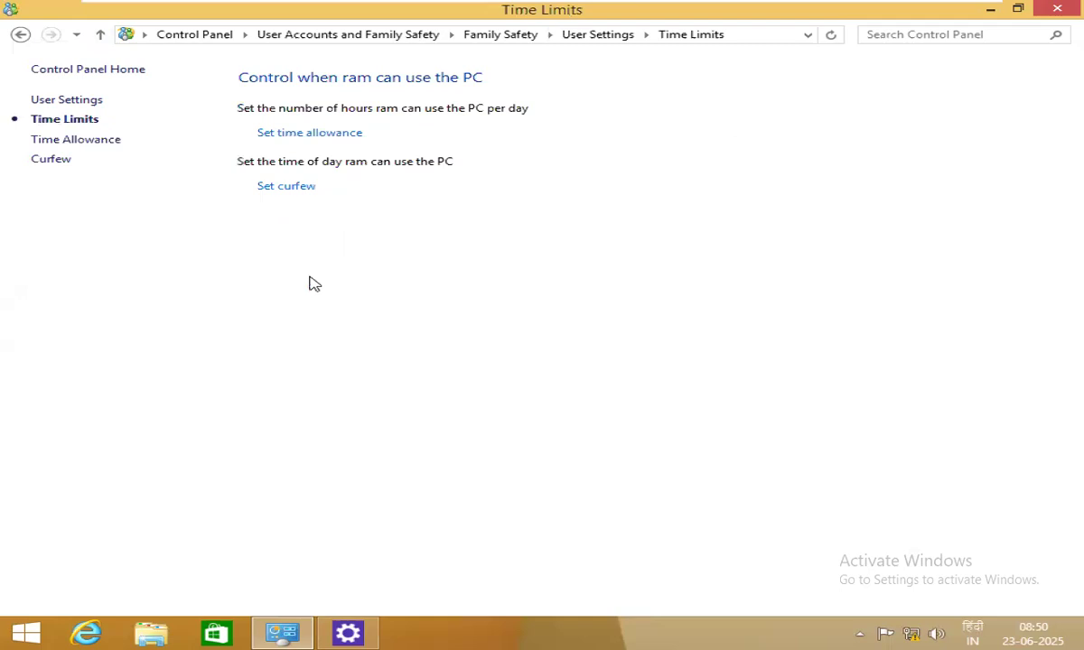
click(330, 136)
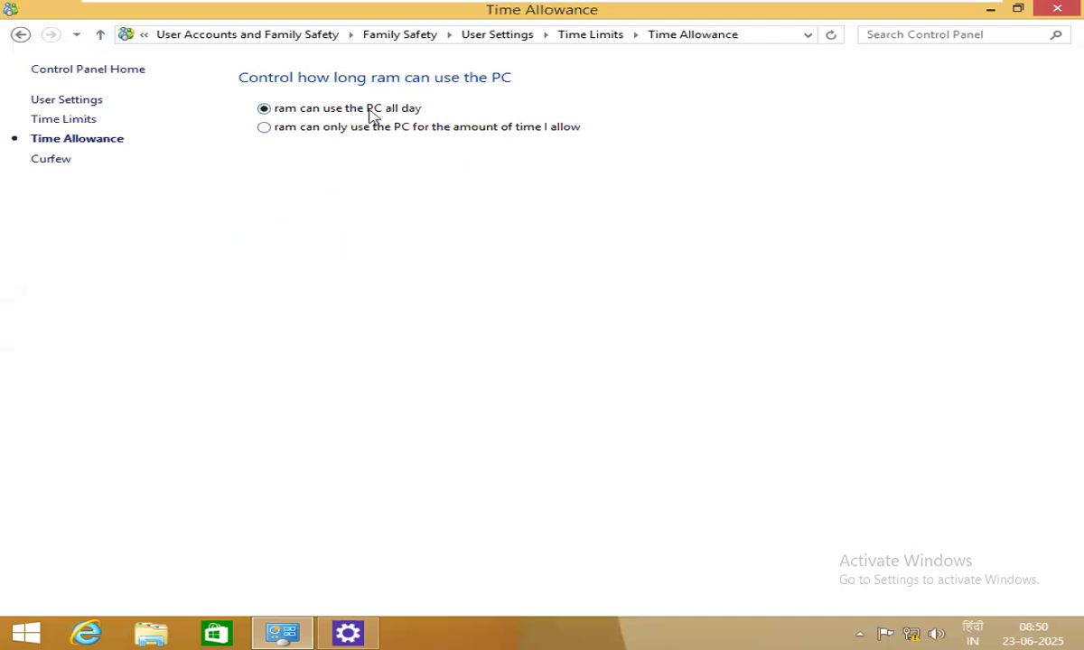
click(312, 128)
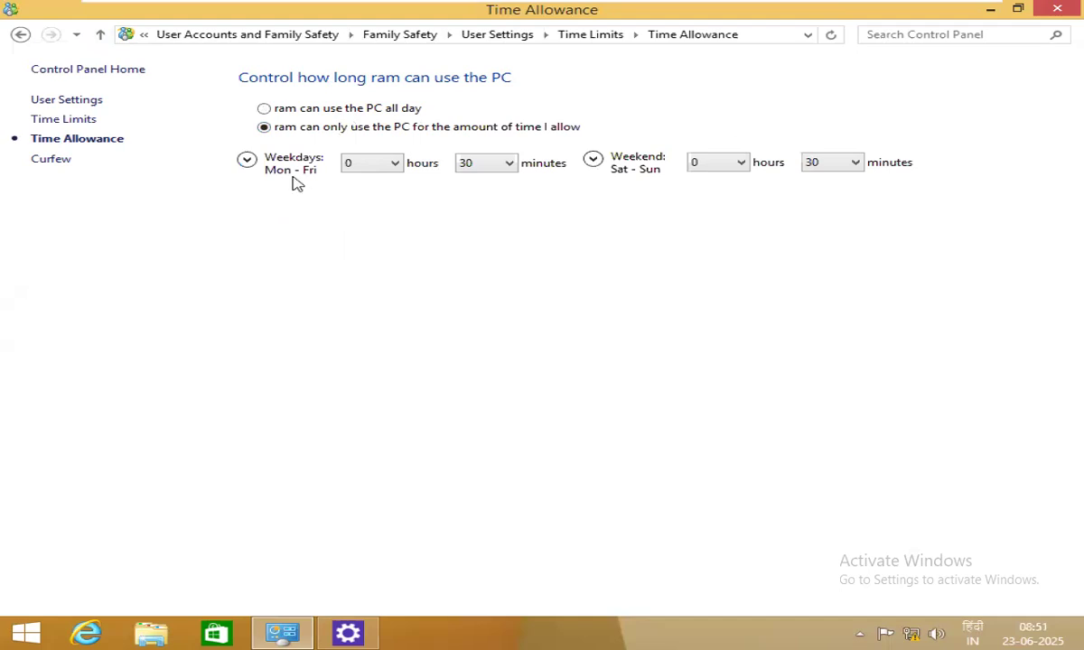
Set the weekday allowance to 1 hour 0 minutes and the weekend allowance to 2 hours 0 minutes.
click(366, 162)
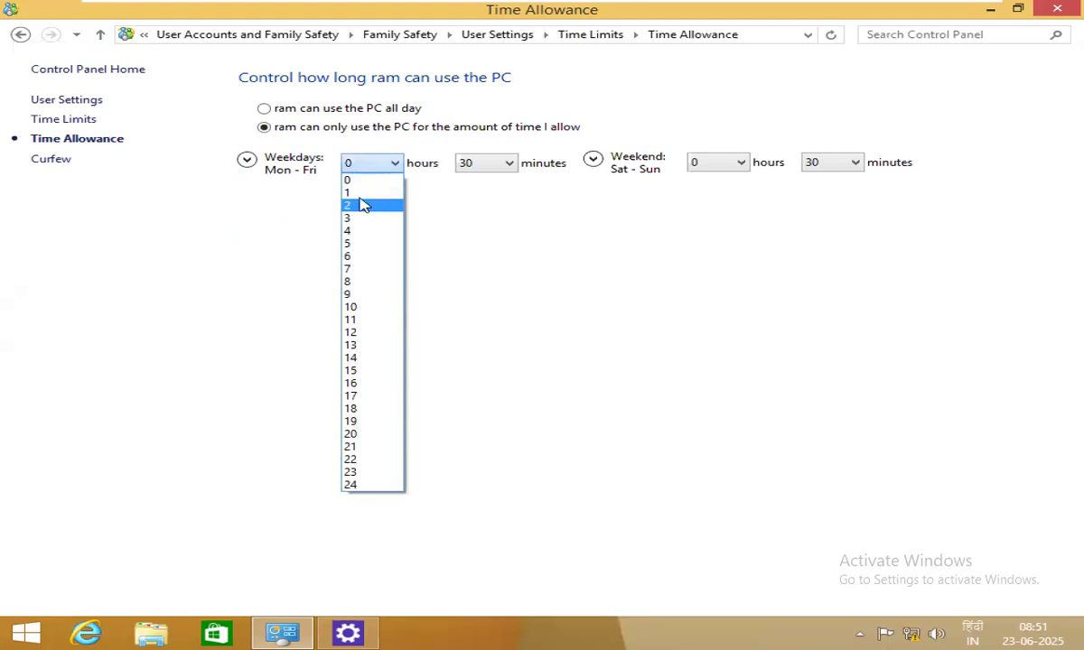
click(366, 193)
click(511, 168)
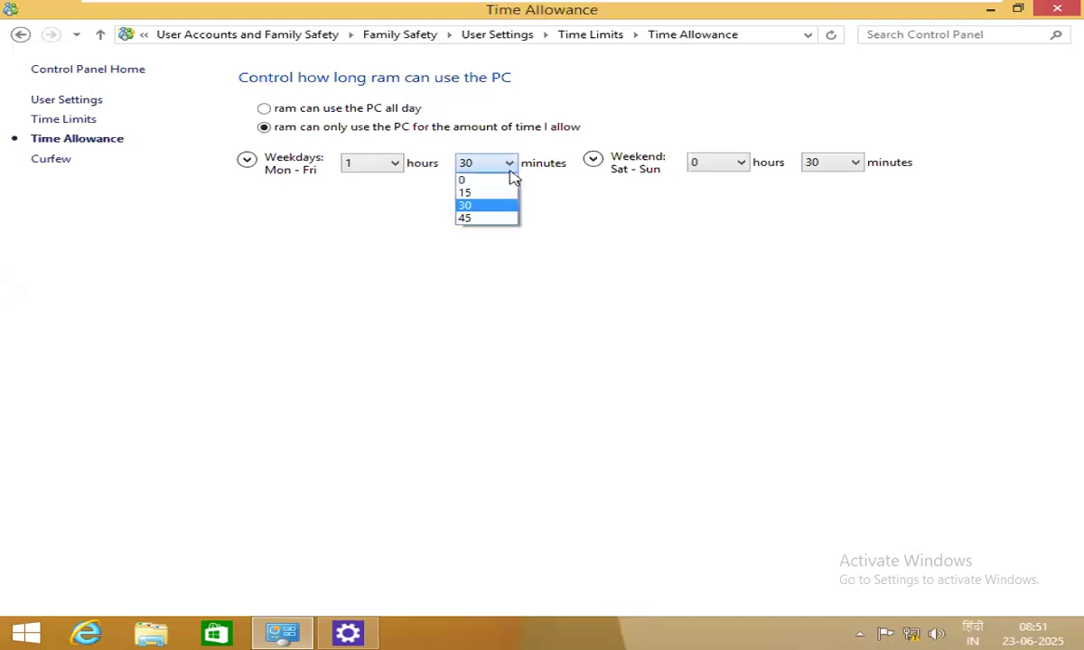
click(471, 179)
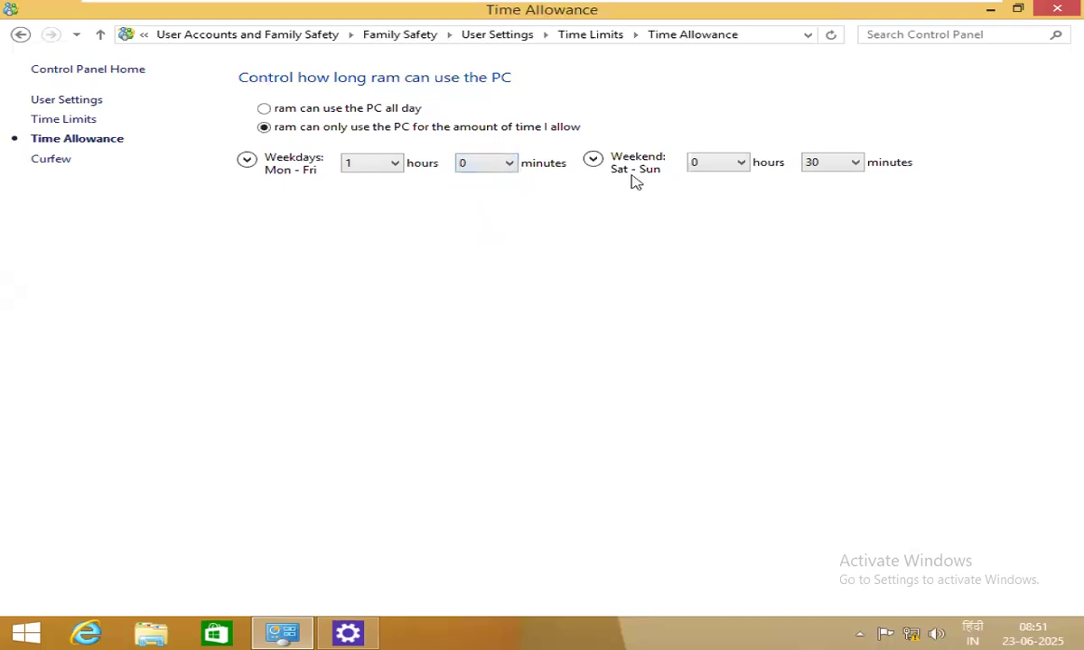
click(742, 164)
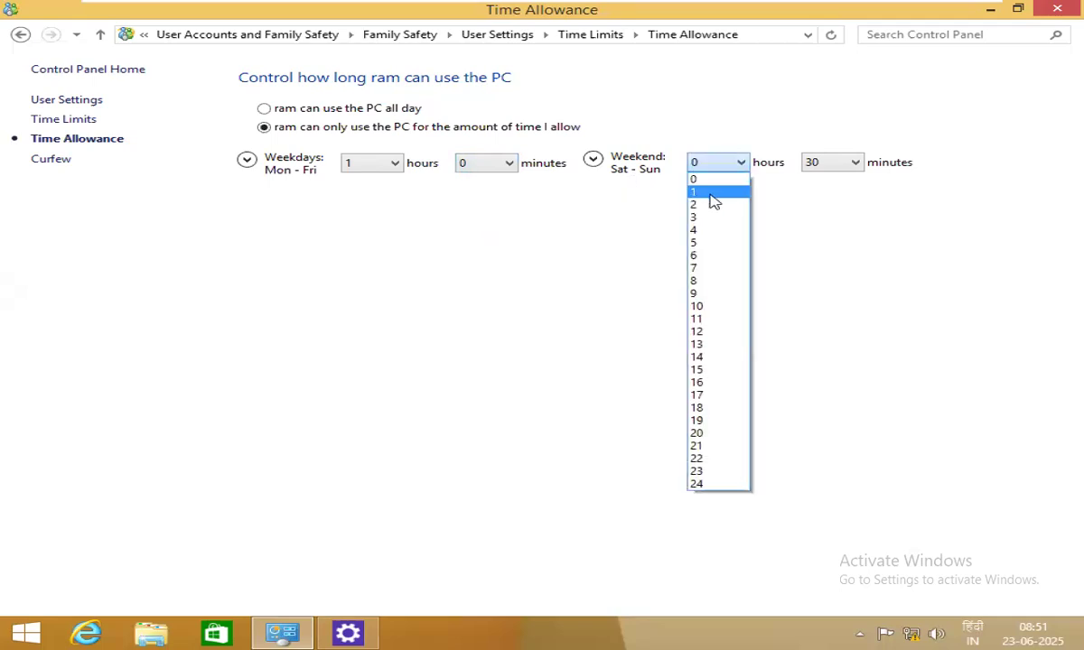
click(710, 205)
click(822, 165)
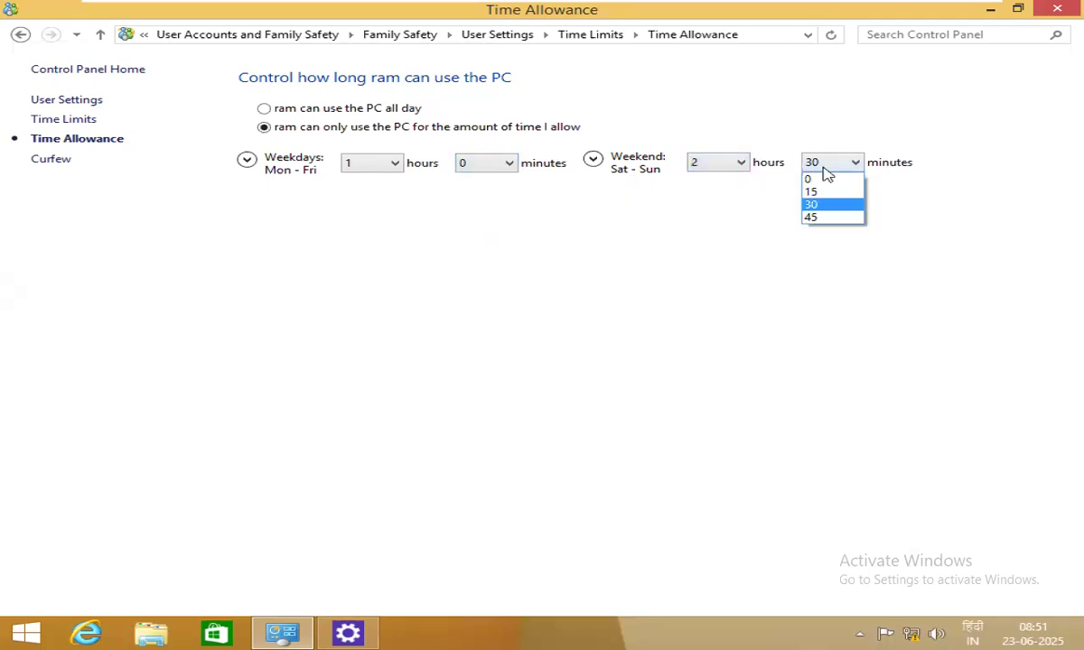
click(823, 177)
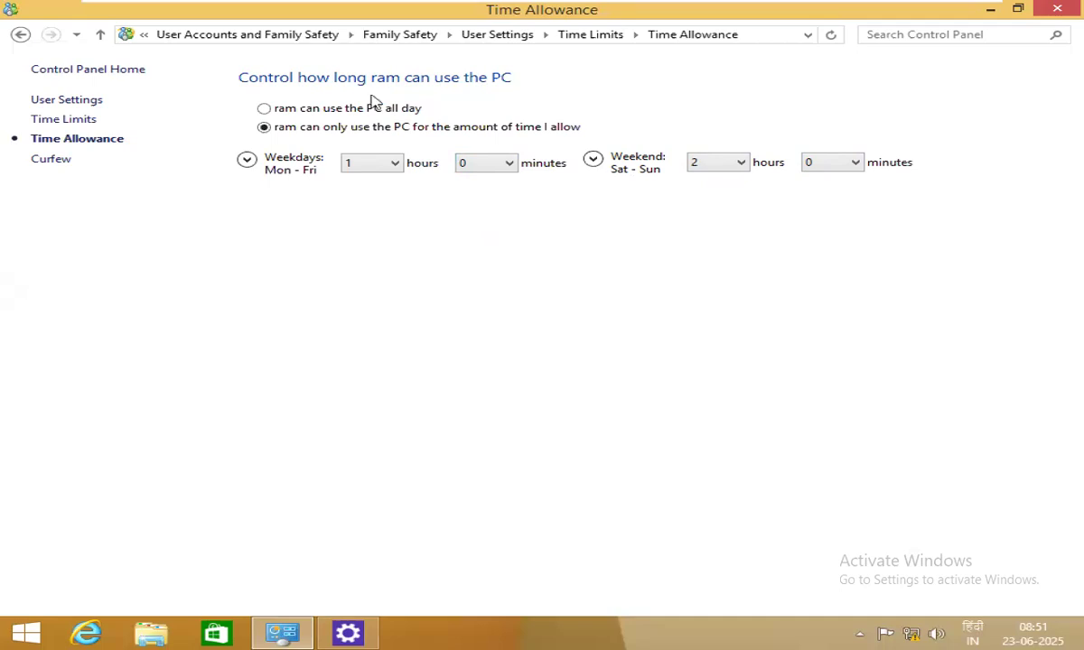
In ram's Curfew settings, allow PC use only during the time ranges you allow.
click(100, 36)
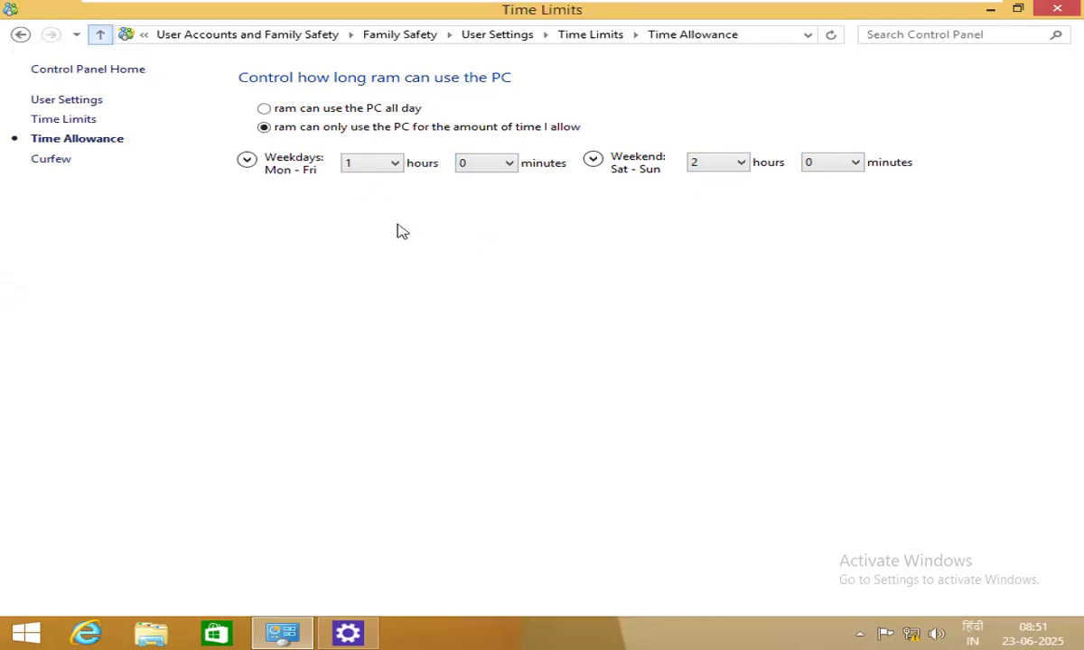
click(279, 187)
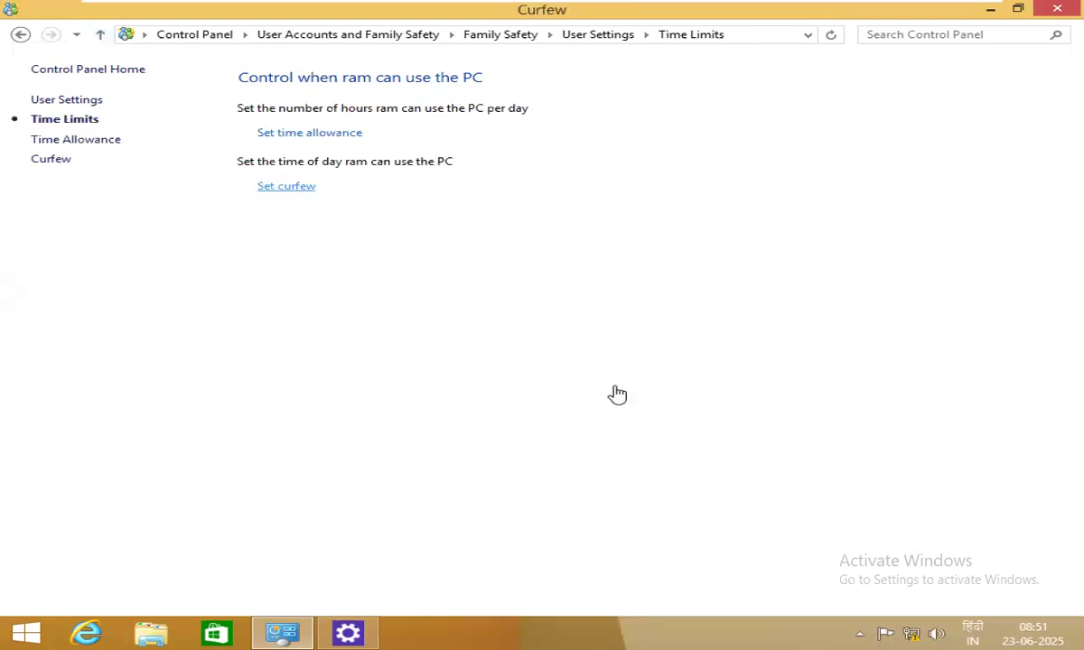
click(307, 124)
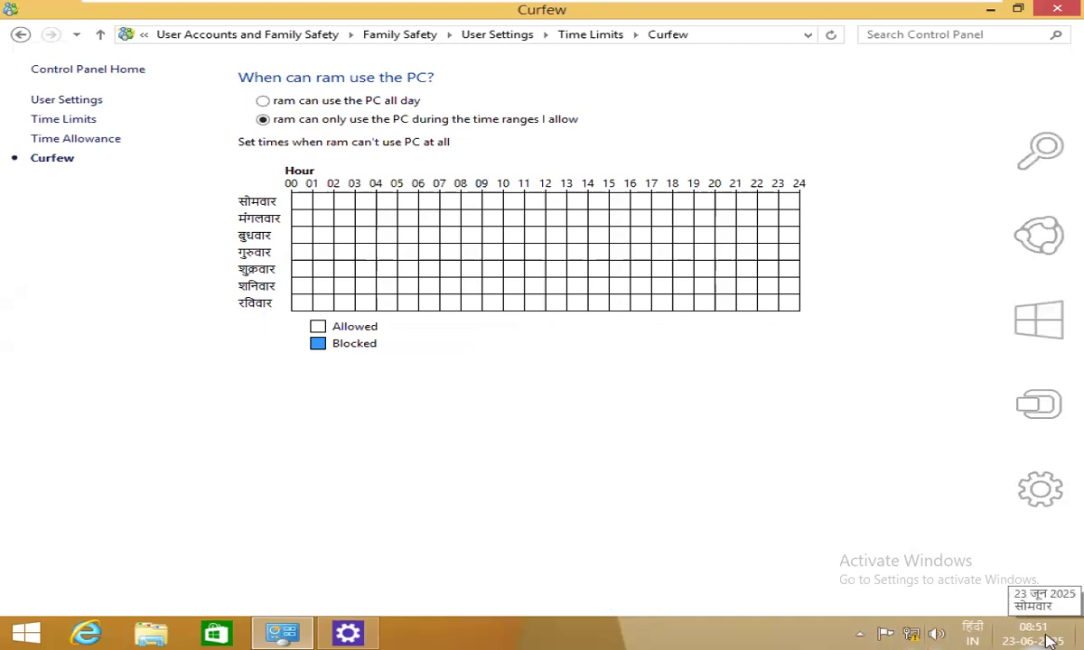
Switch the keyboard input language to English (United States).
click(972, 634)
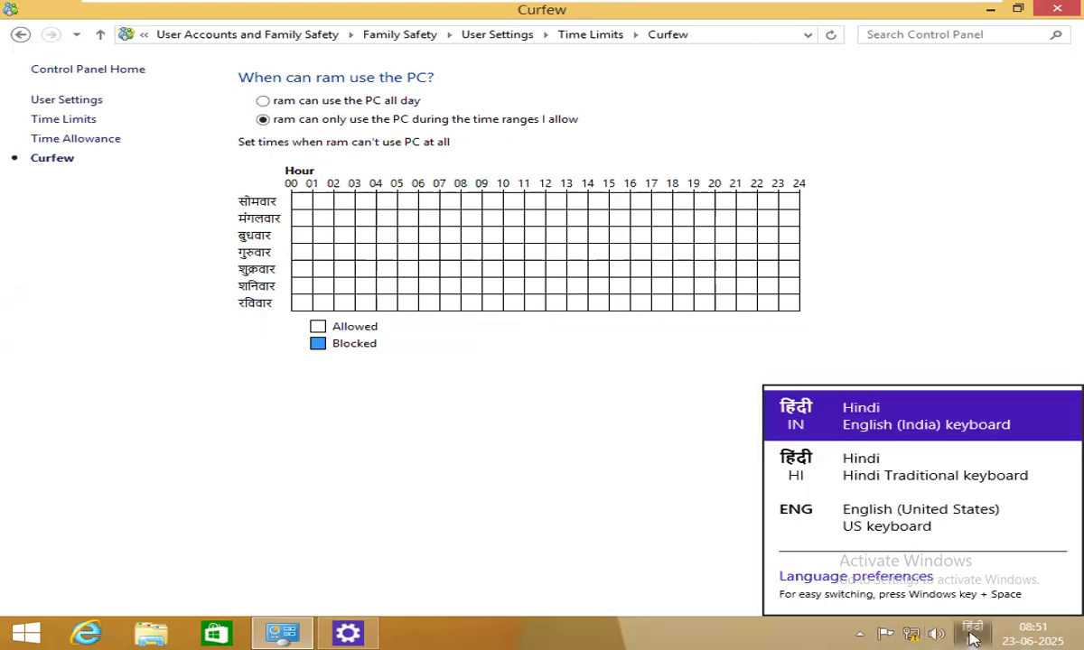
click(829, 511)
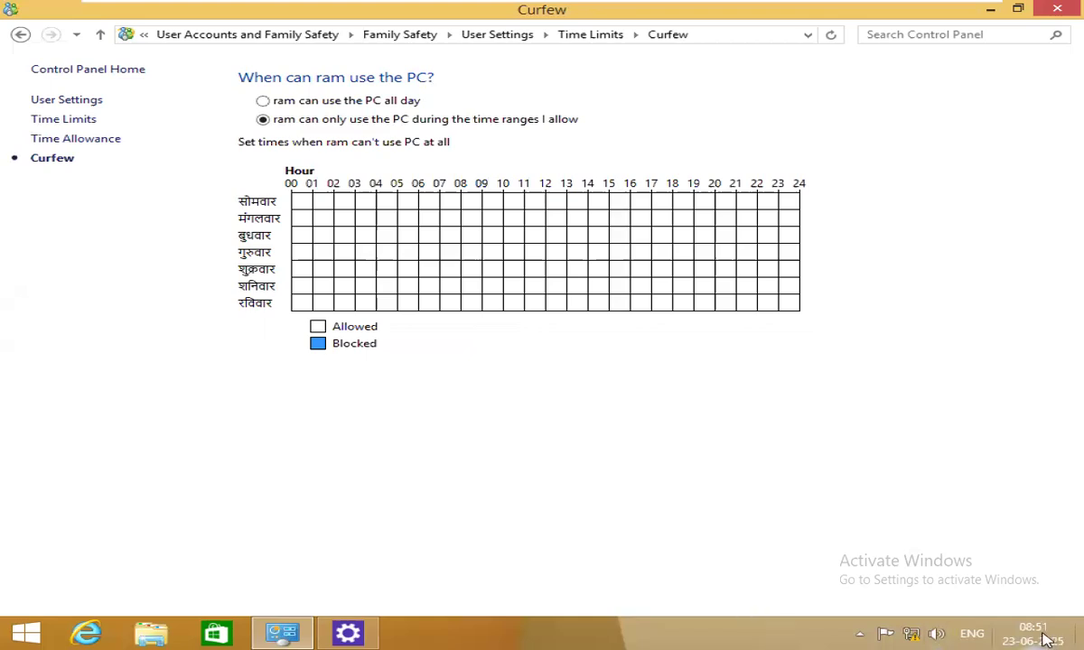
mouse_move(1046, 638)
Mark Monday 00–08 and 09–18 and Tuesday 09–18 as Blocked in the curfew grid.
click(465, 204)
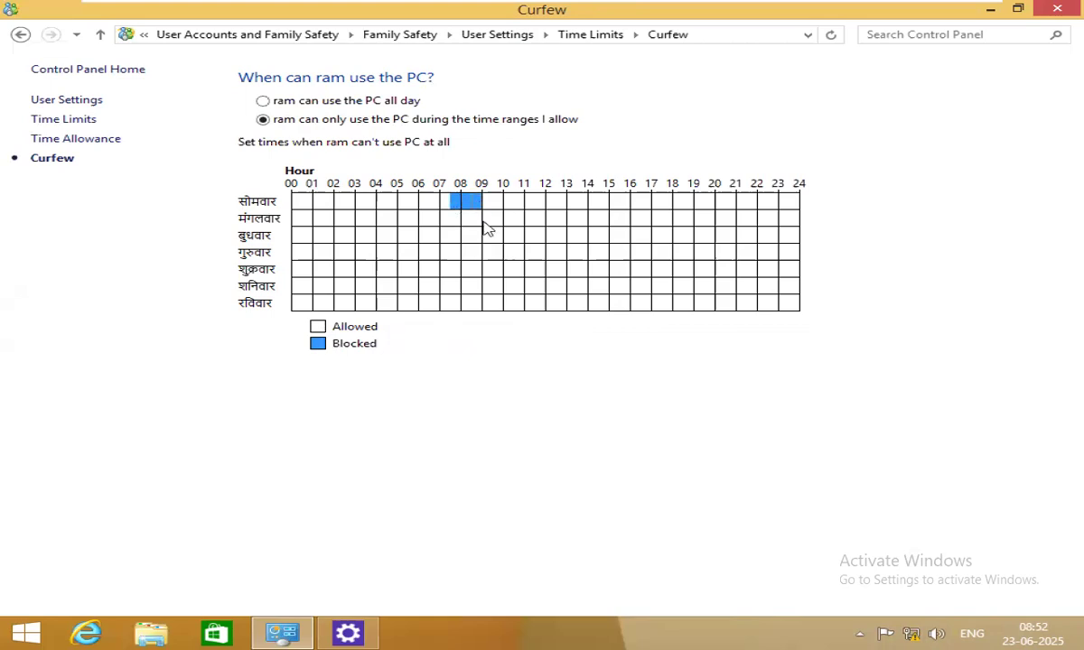
drag(488, 210, 280, 220)
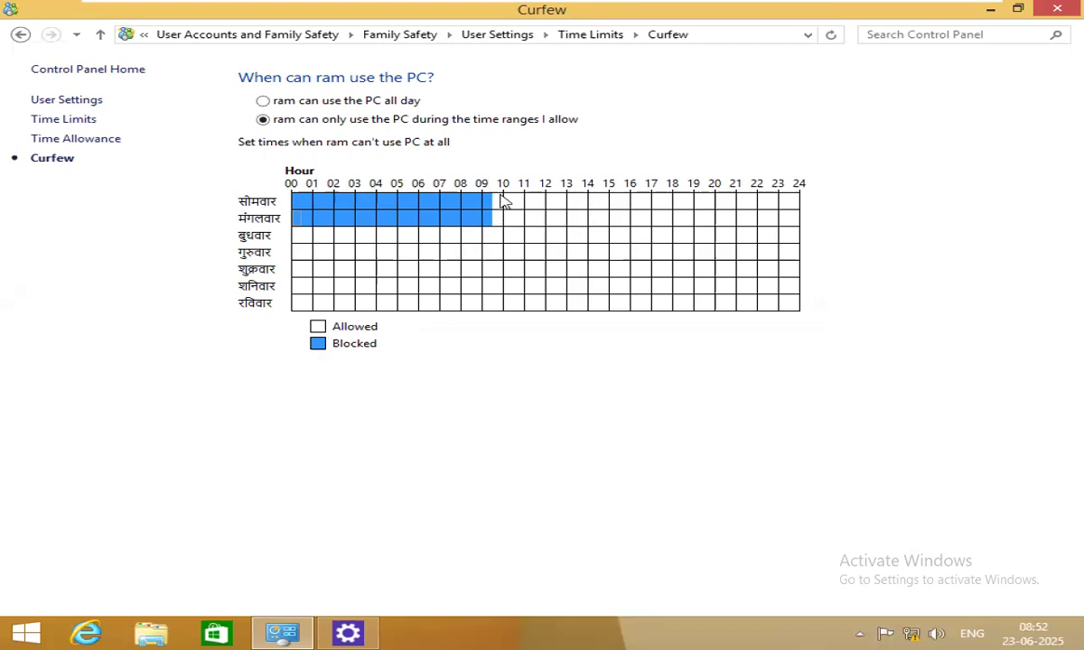
drag(491, 204, 217, 224)
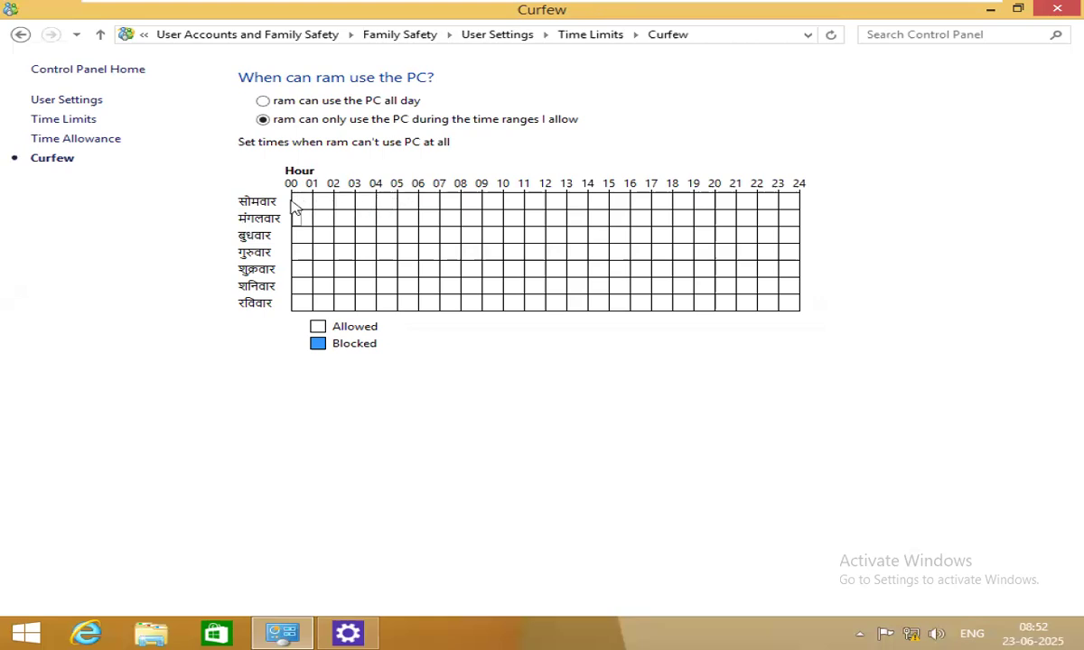
drag(294, 203, 454, 207)
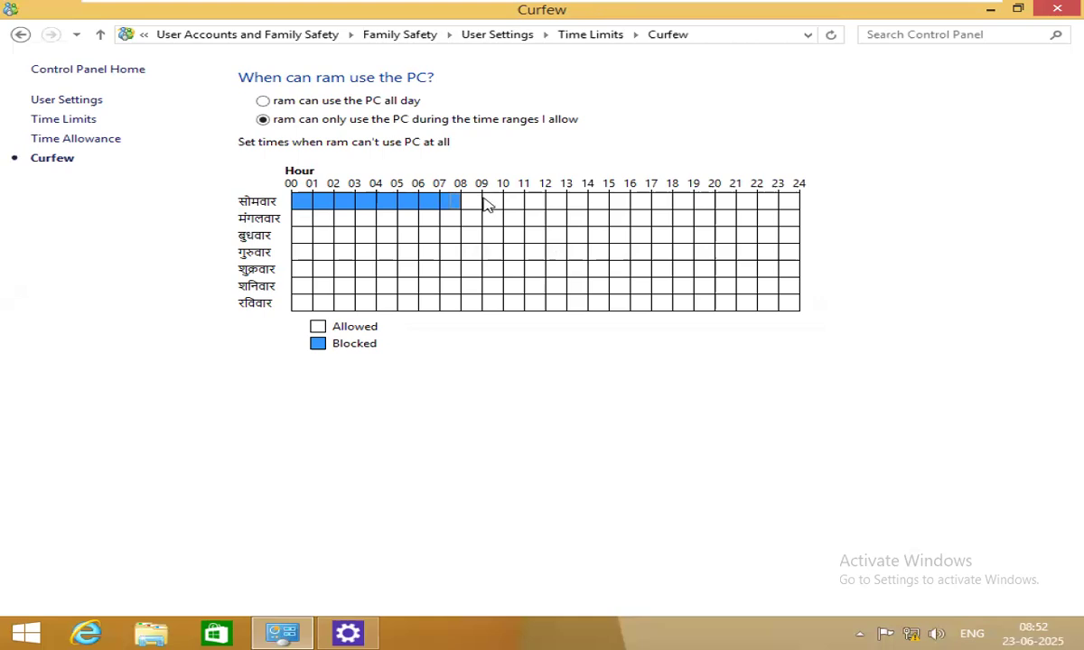
drag(485, 204, 677, 209)
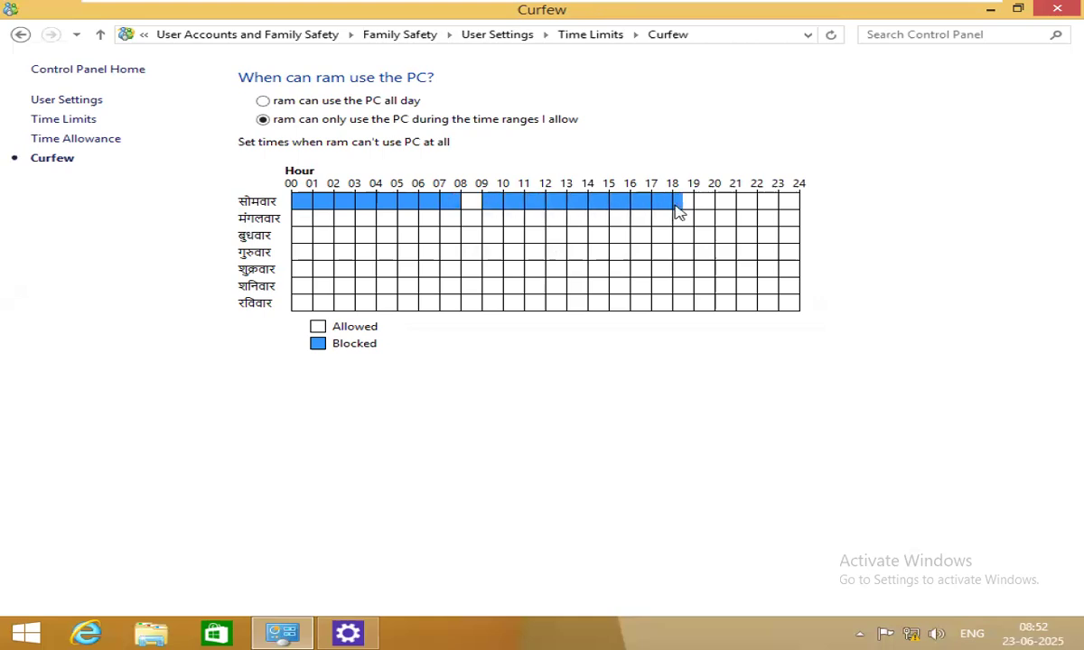
mouse_move(679, 211)
mouse_down()
mouse_move(624, 215)
mouse_move(695, 215)
mouse_move(671, 218)
mouse_up()
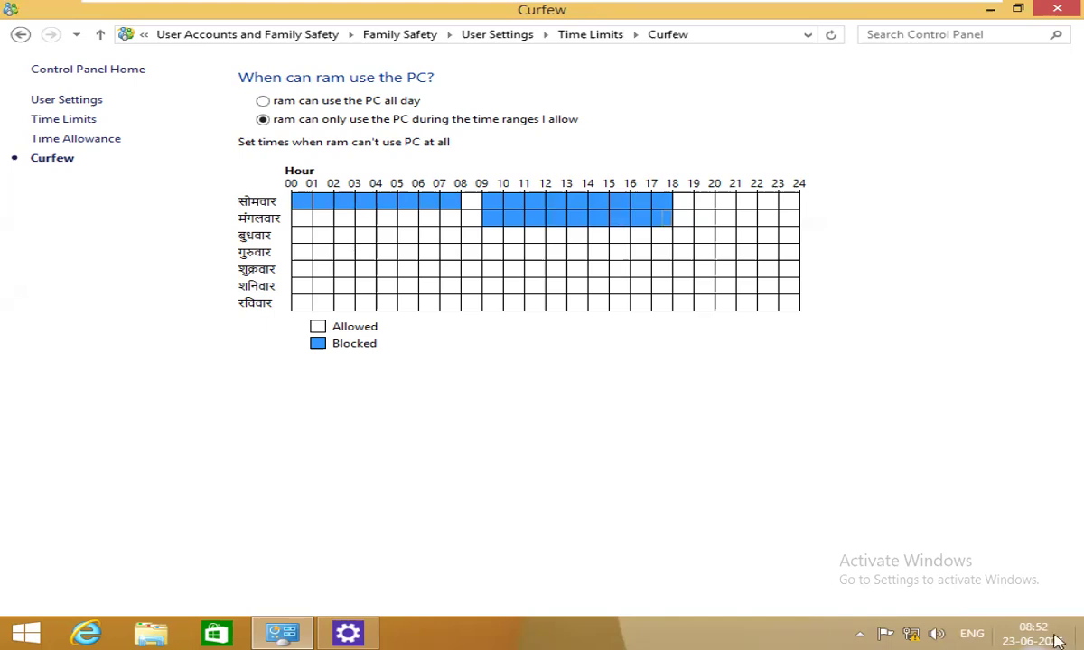
click(1019, 634)
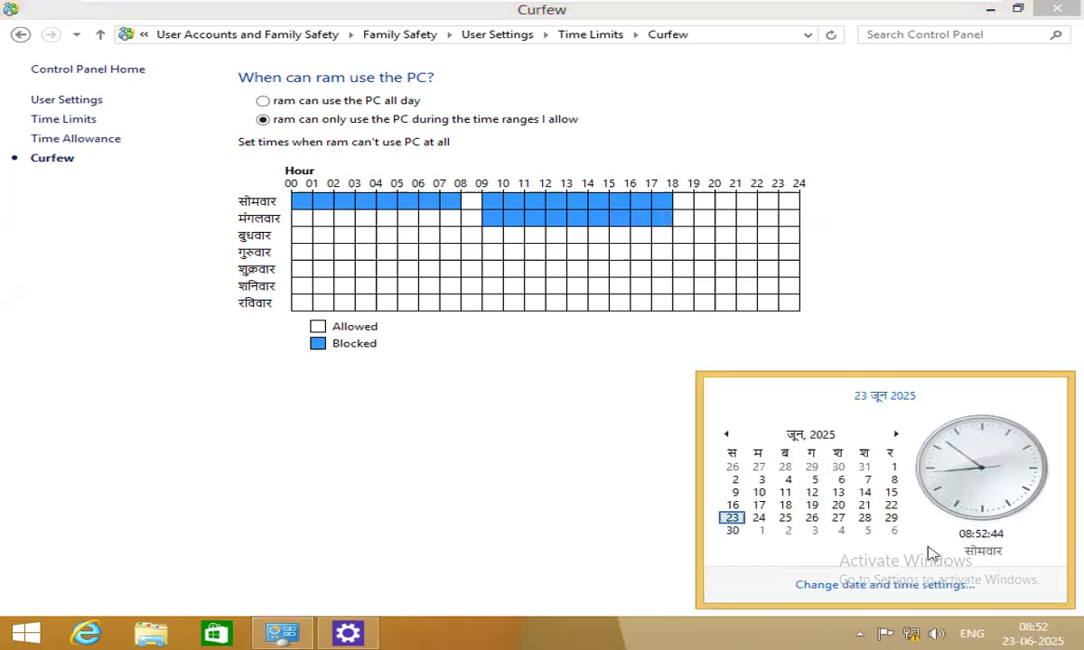
Reset the time format customizations to system defaults in the Customize Format dialog.
click(892, 584)
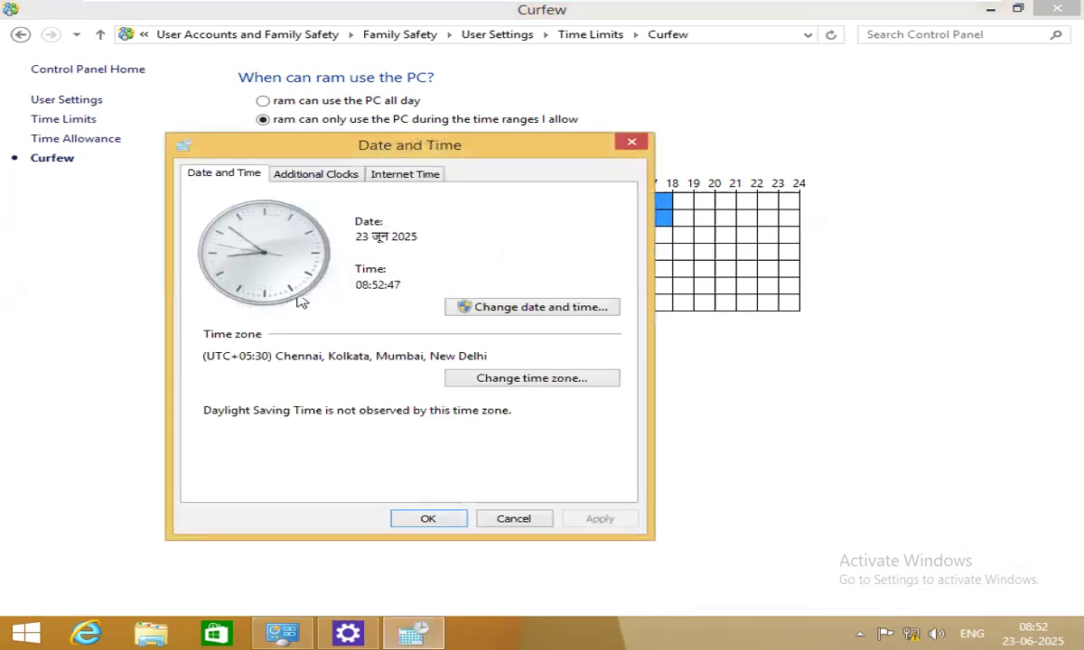
click(542, 308)
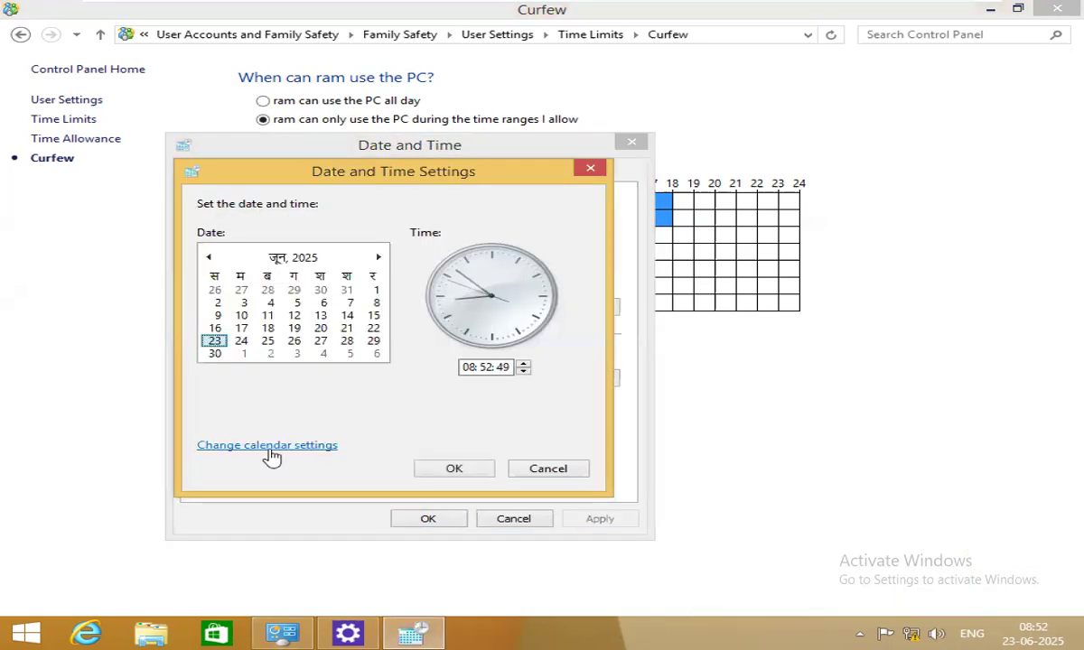
click(259, 452)
click(378, 423)
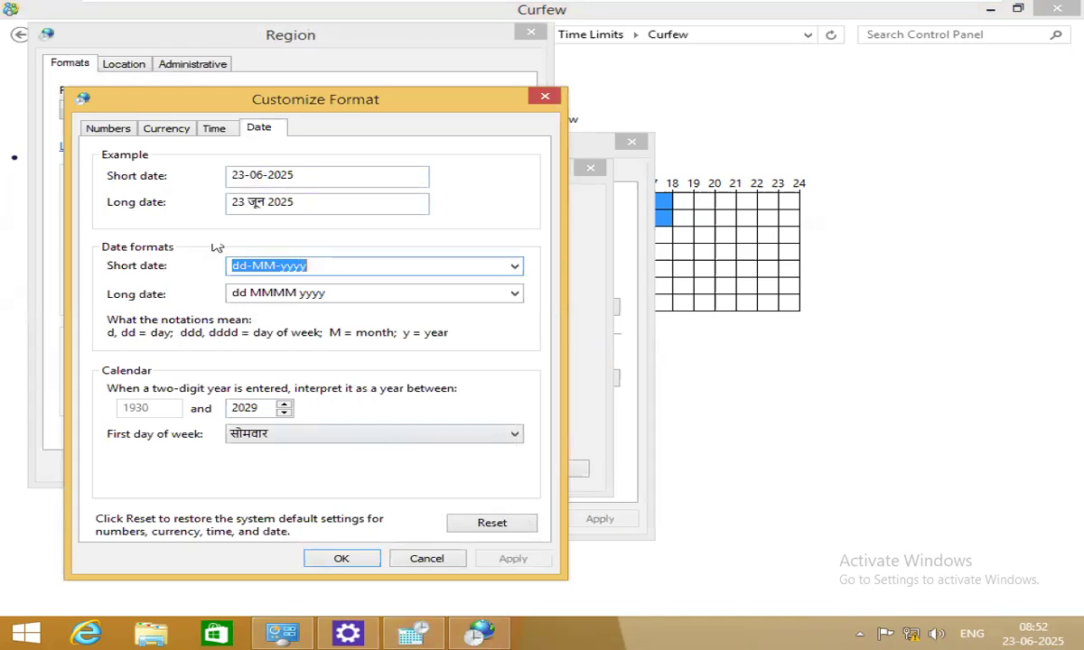
click(228, 131)
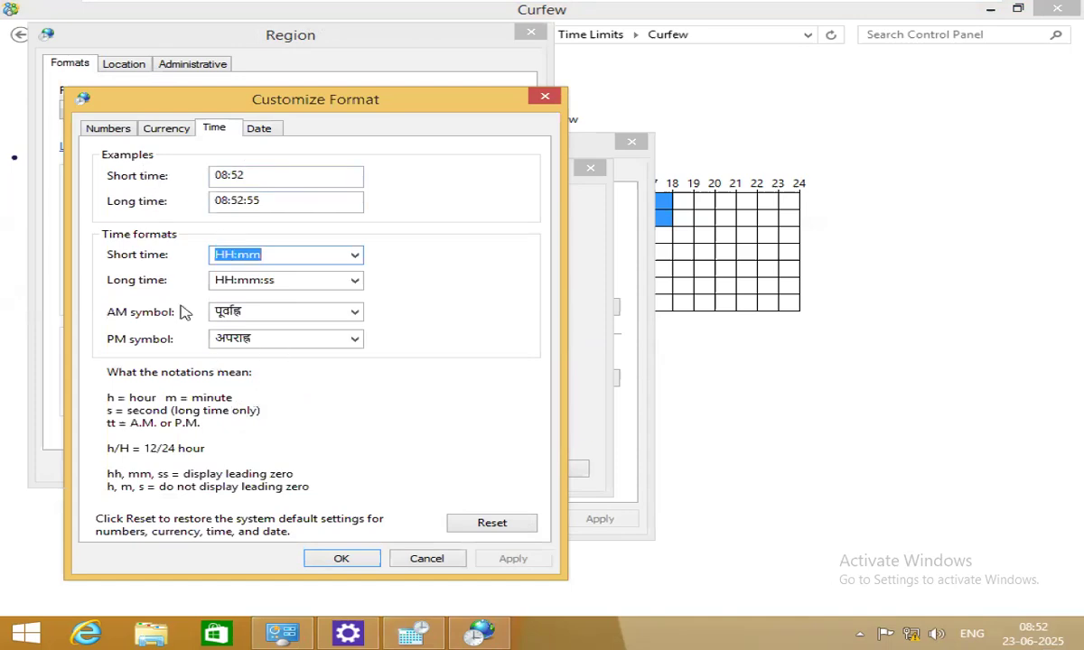
click(488, 524)
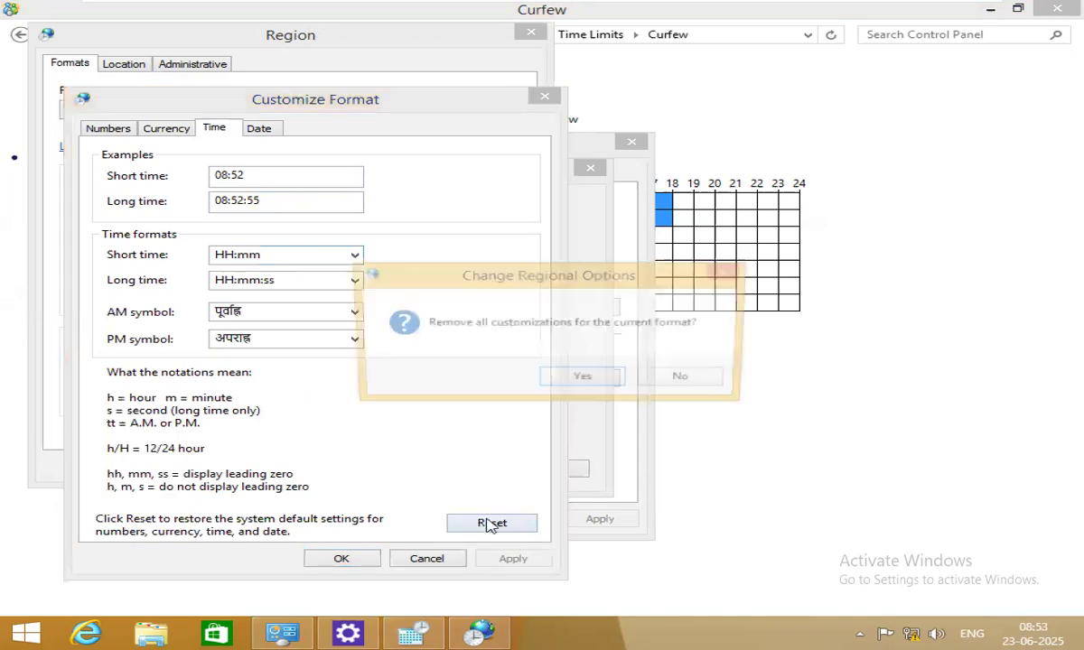
click(618, 379)
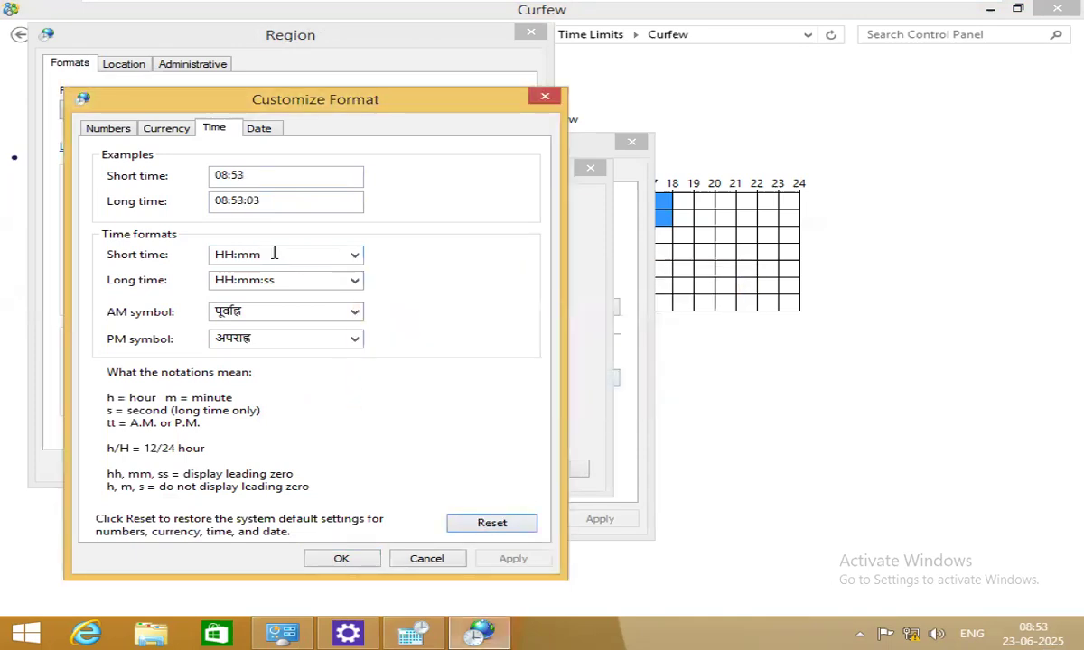
click(356, 561)
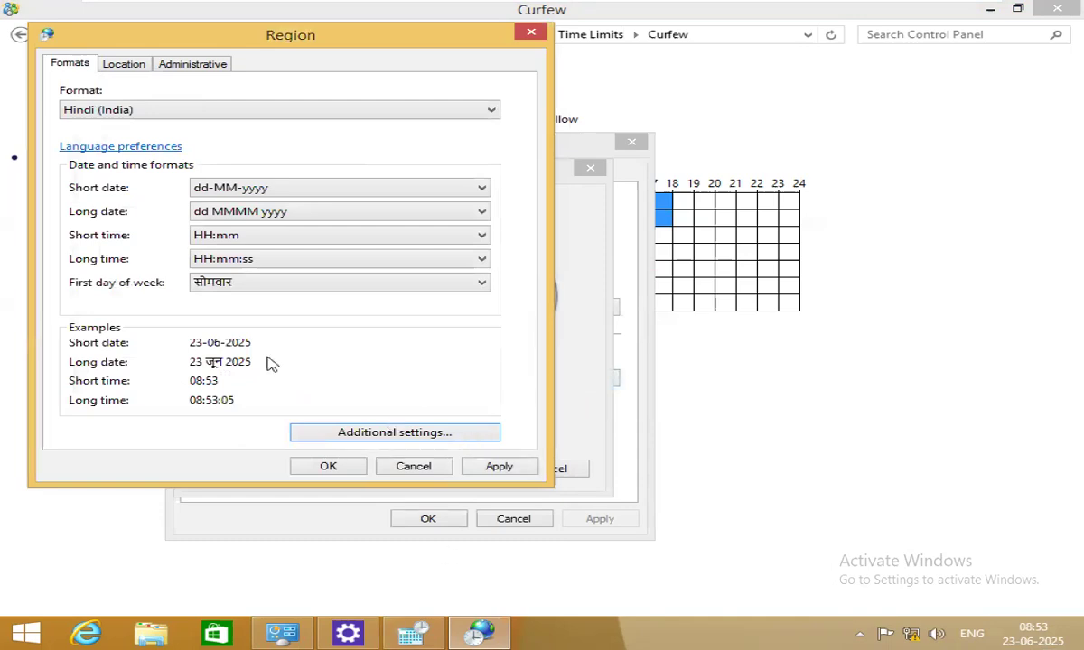
Keep Hindi (India) formats, close the Region and Date and Time dialogs, and show the calendar flyout.
click(118, 112)
click(119, 112)
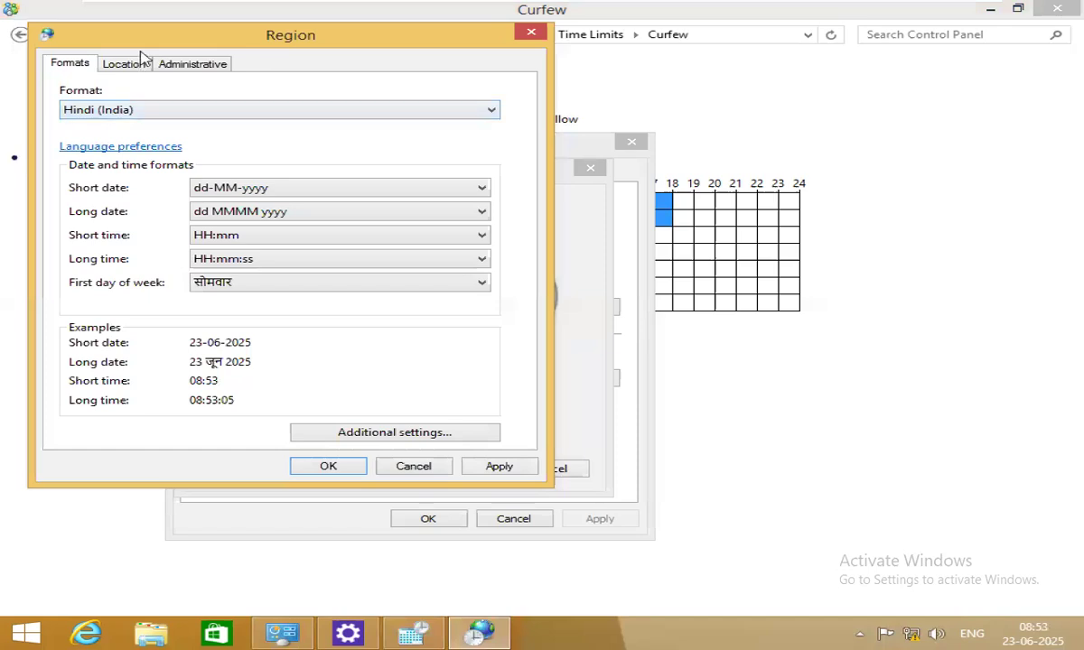
click(131, 67)
click(209, 68)
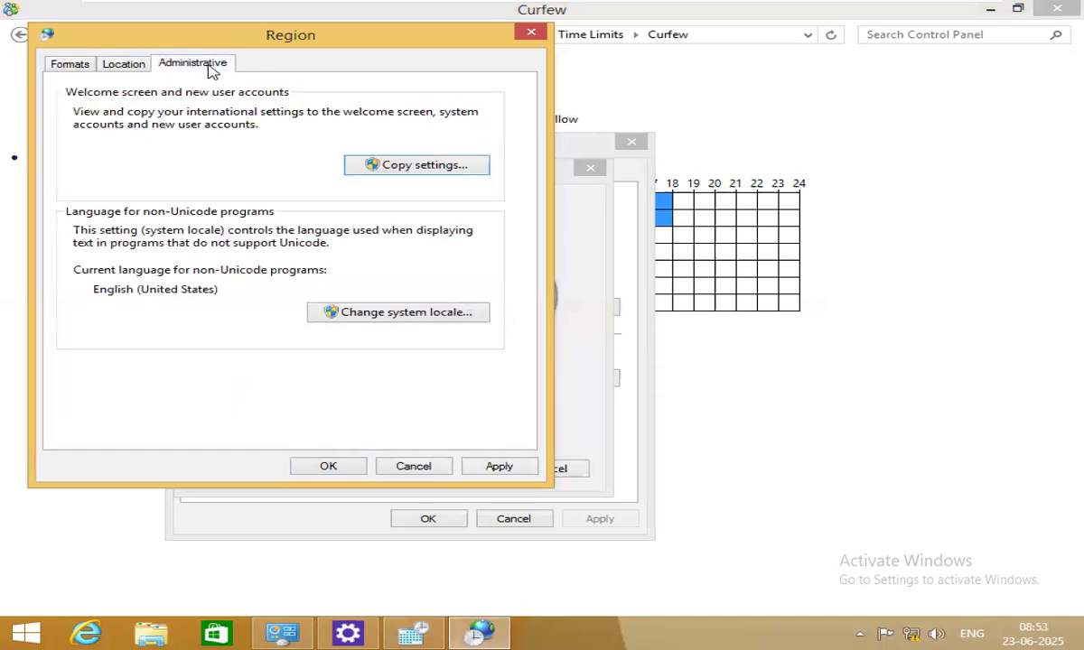
click(328, 466)
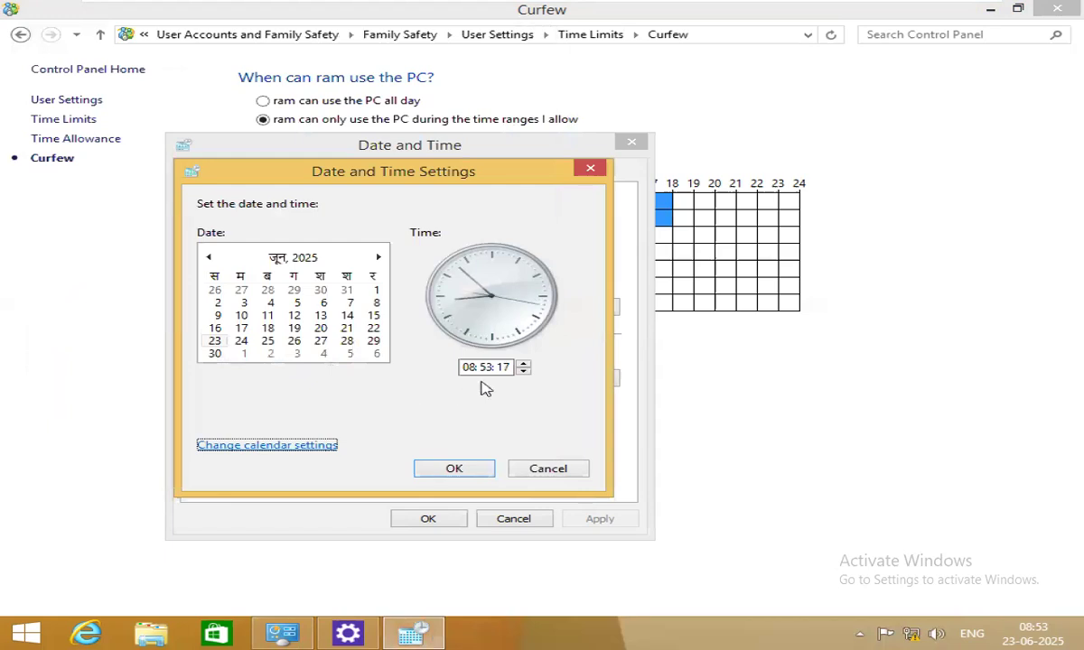
click(454, 468)
click(453, 522)
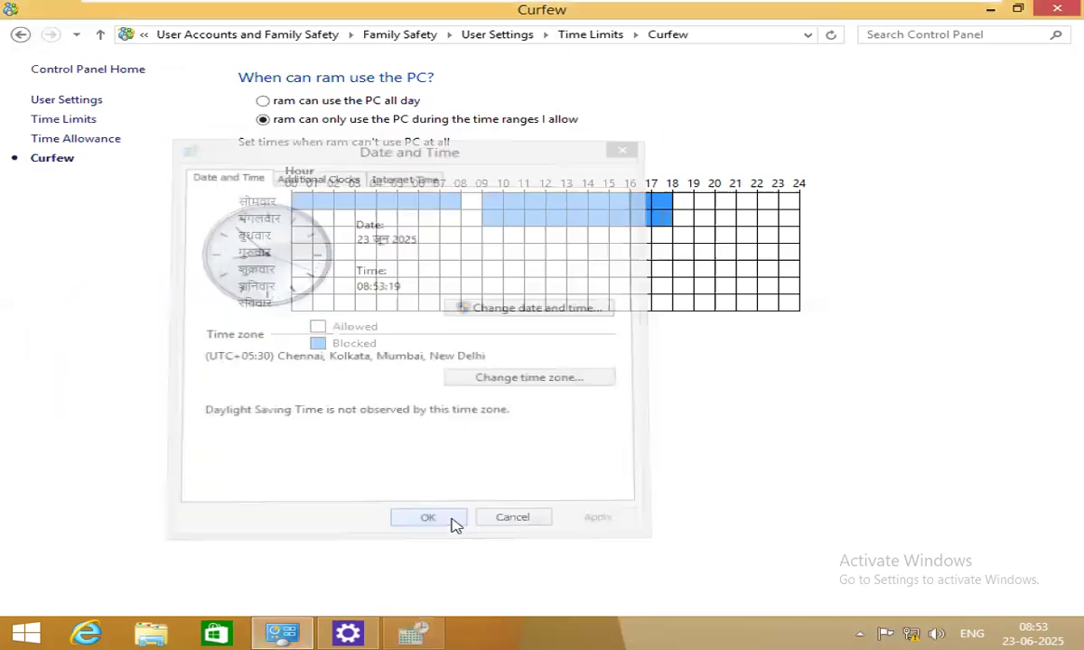
click(1016, 643)
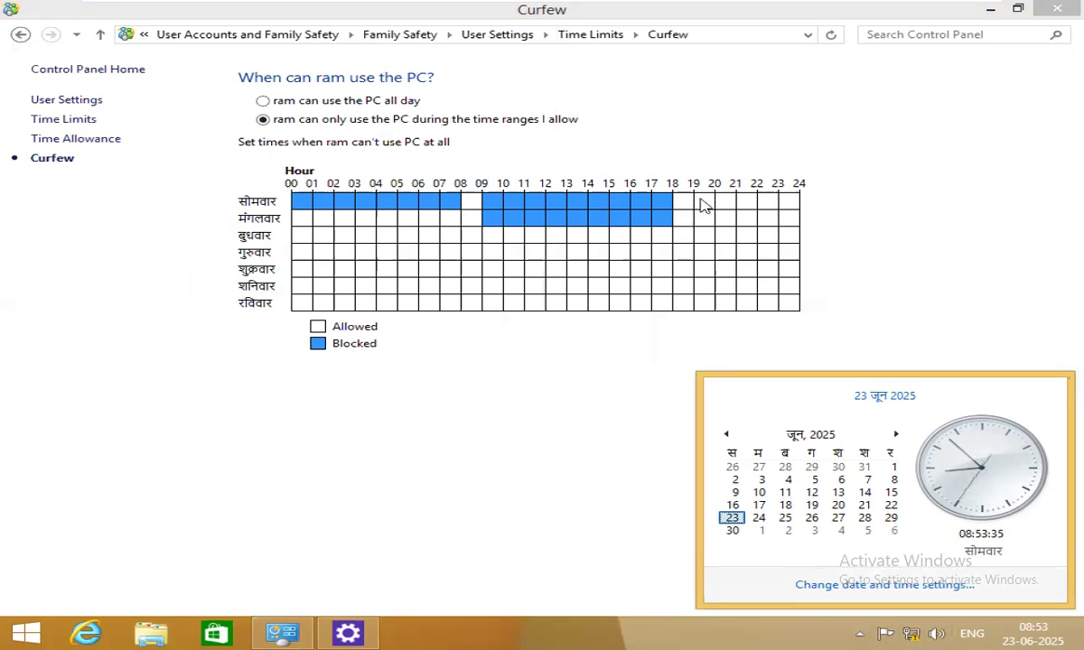
Block Monday 20–24 in the curfew grid and set Tuesday 09–18 back to Allowed.
drag(720, 204, 801, 210)
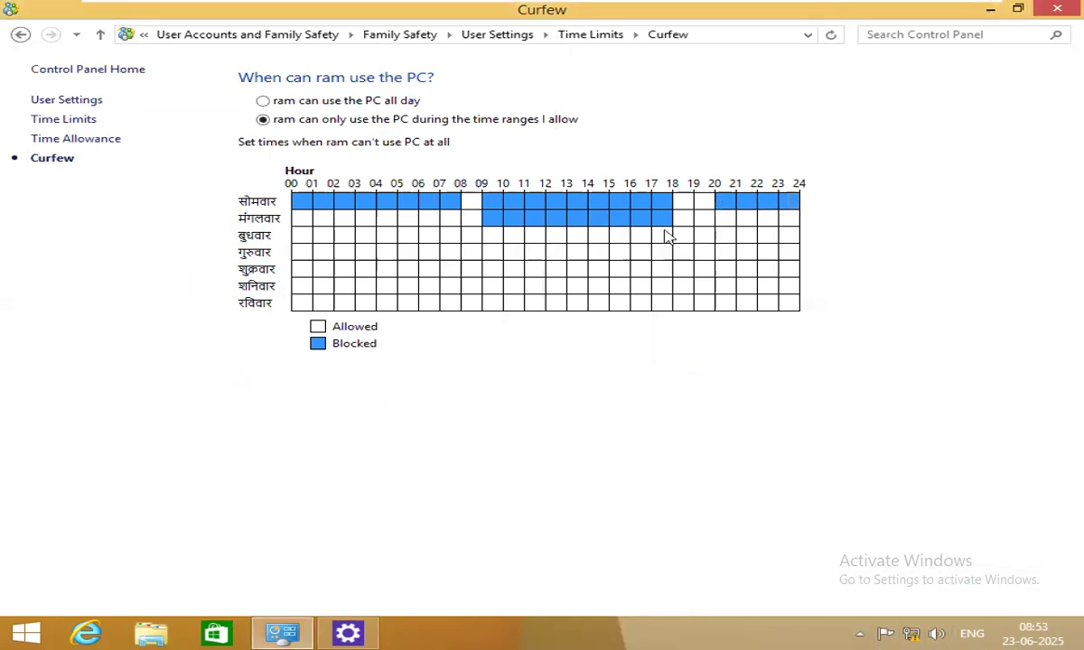
mouse_move(677, 224)
mouse_down()
mouse_move(489, 229)
mouse_move(682, 229)
mouse_up()
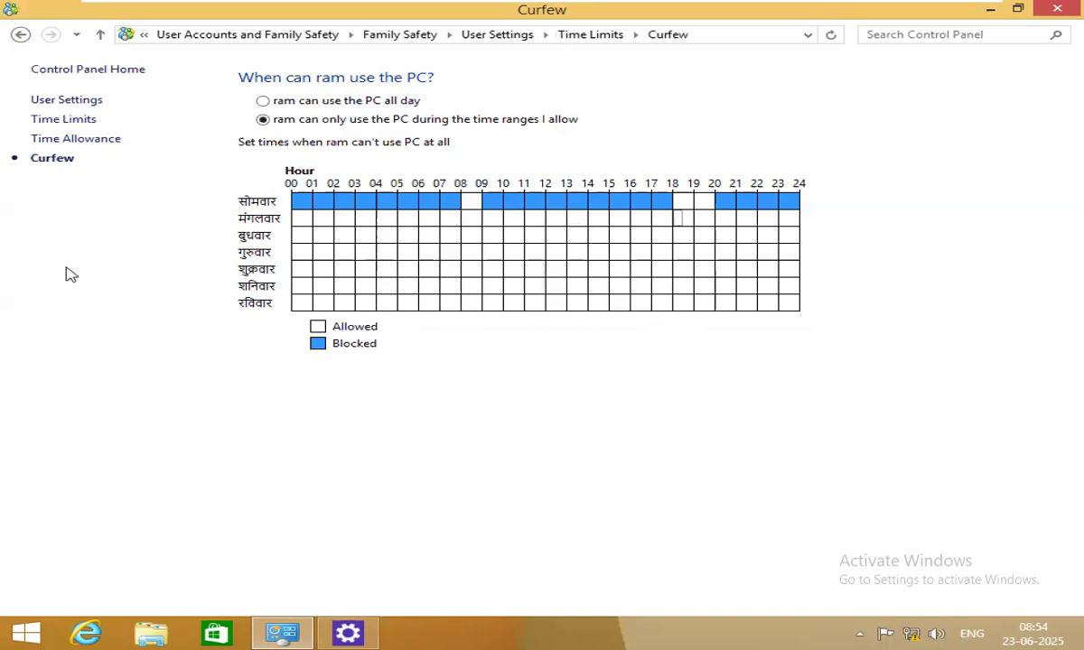
Navigate from Curfew back to ram's Time Allowance page showing 1 hour weekdays, 2 hours weekends.
click(100, 36)
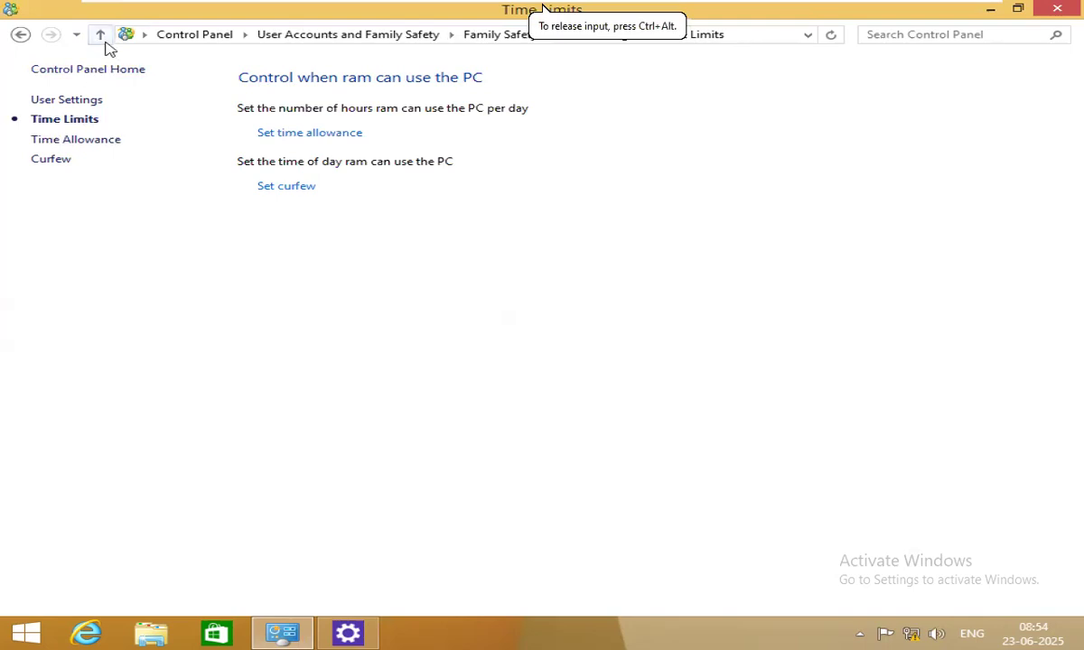
click(102, 39)
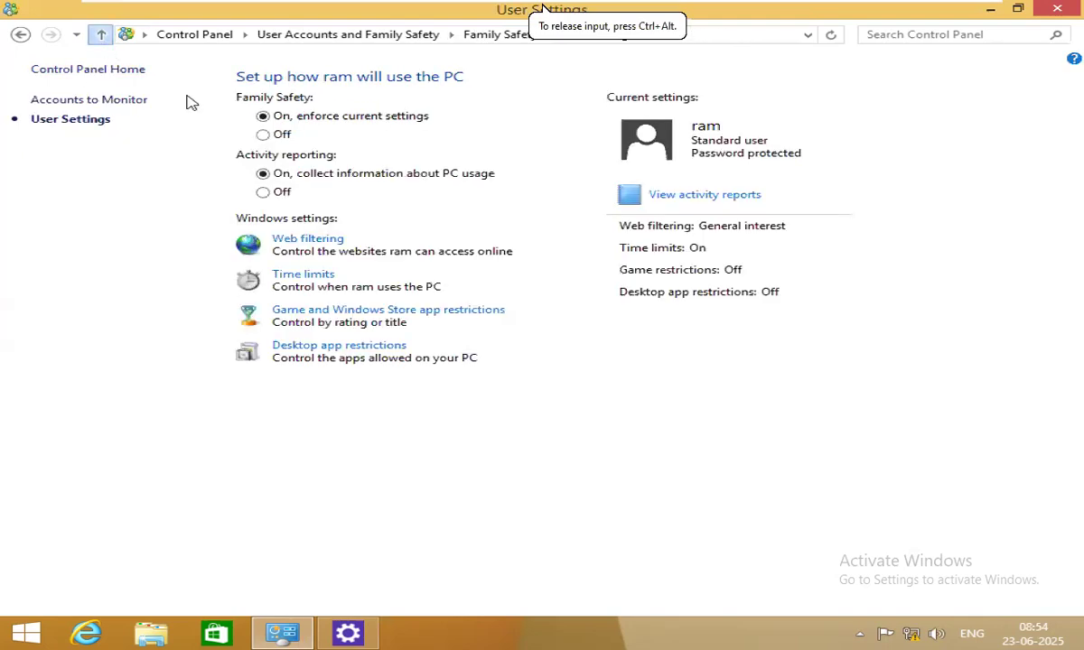
click(293, 276)
click(309, 133)
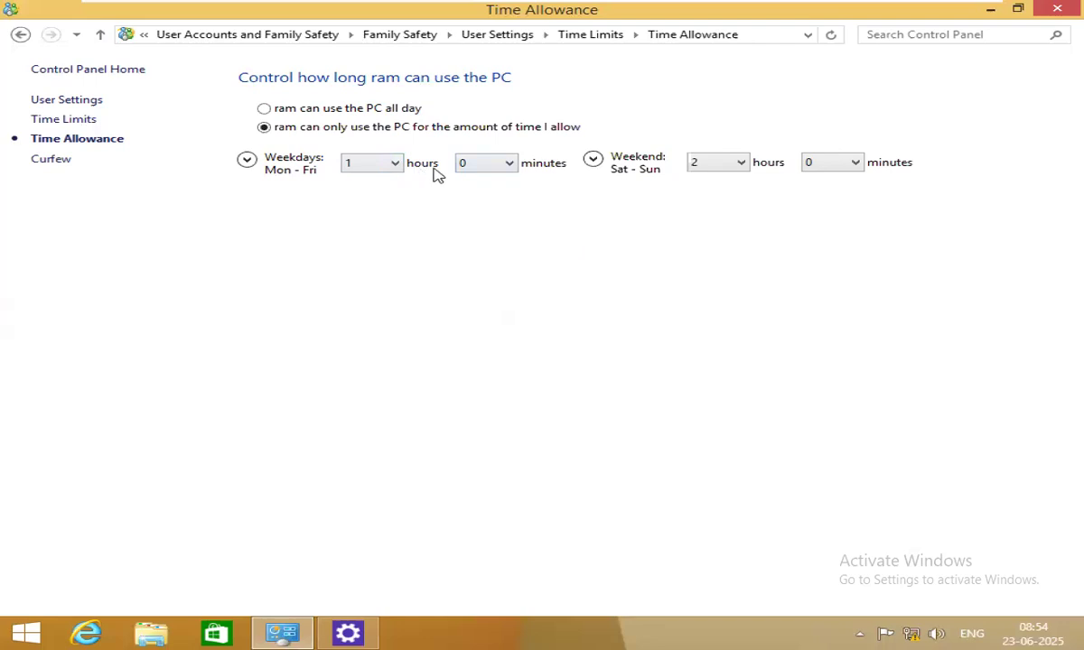
Set ram's weekday allowance to 0 hours 15 minutes and return to the User Settings overview.
click(397, 164)
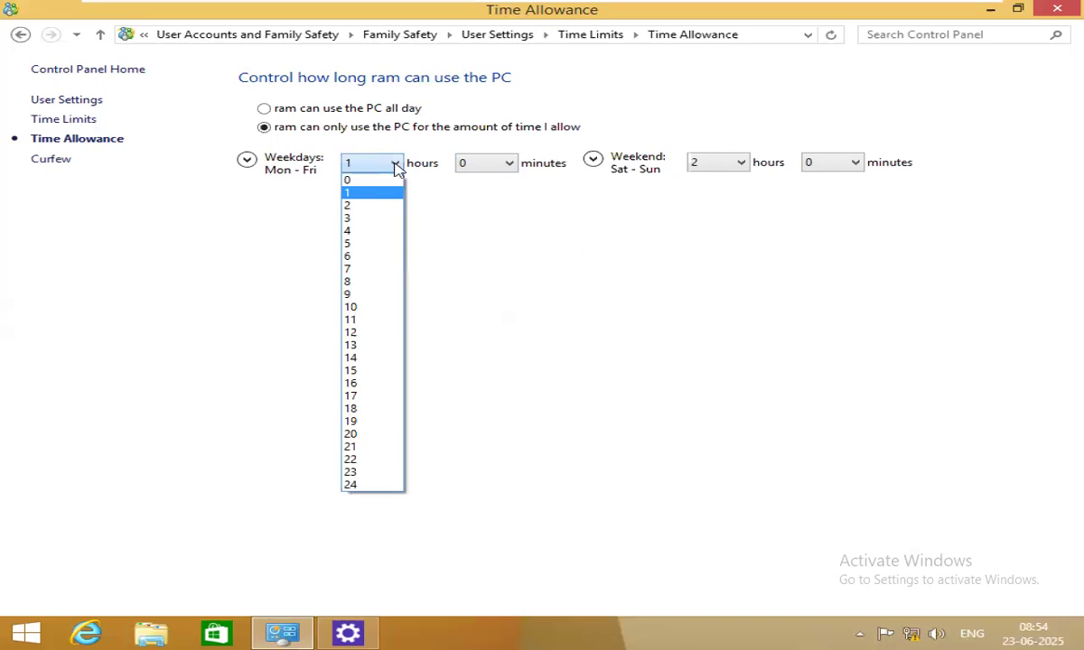
click(369, 181)
click(488, 164)
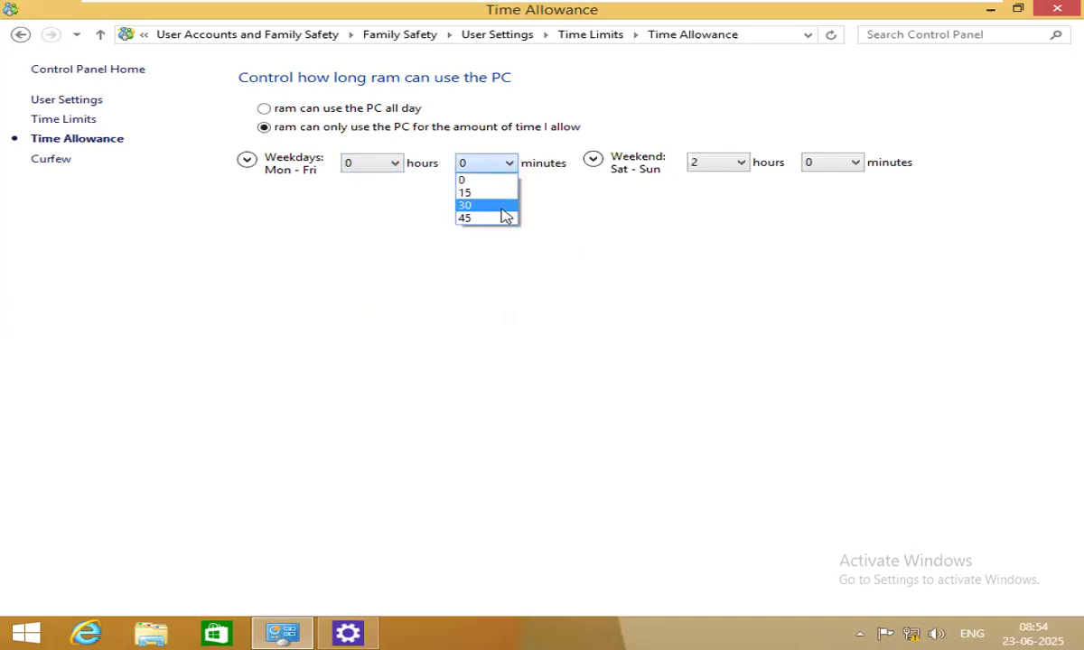
click(477, 192)
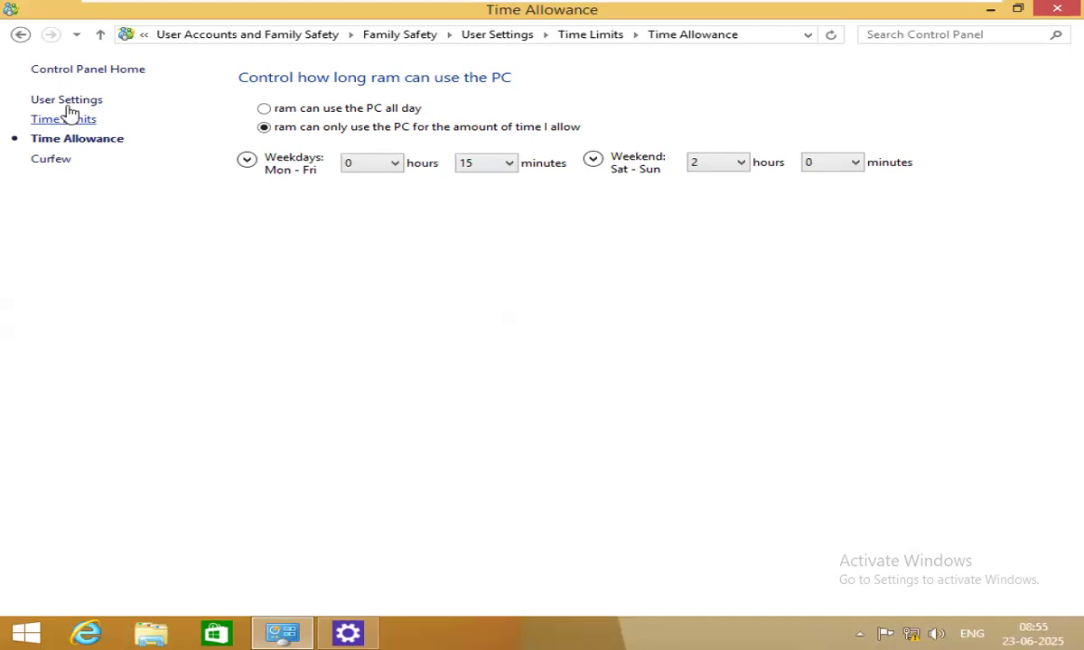
click(100, 36)
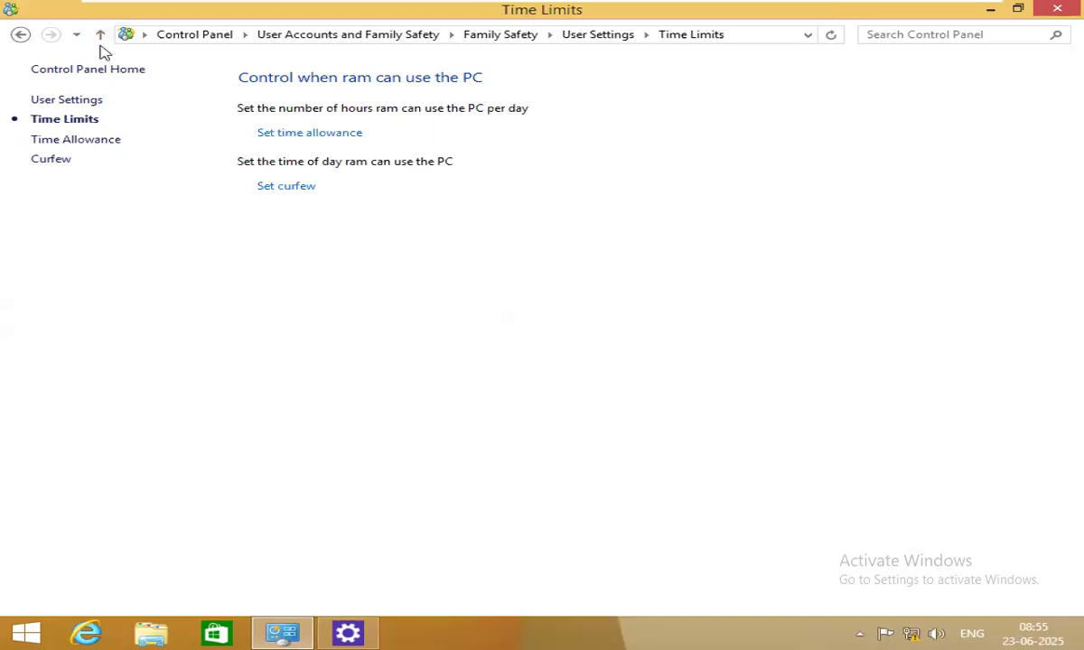
click(100, 38)
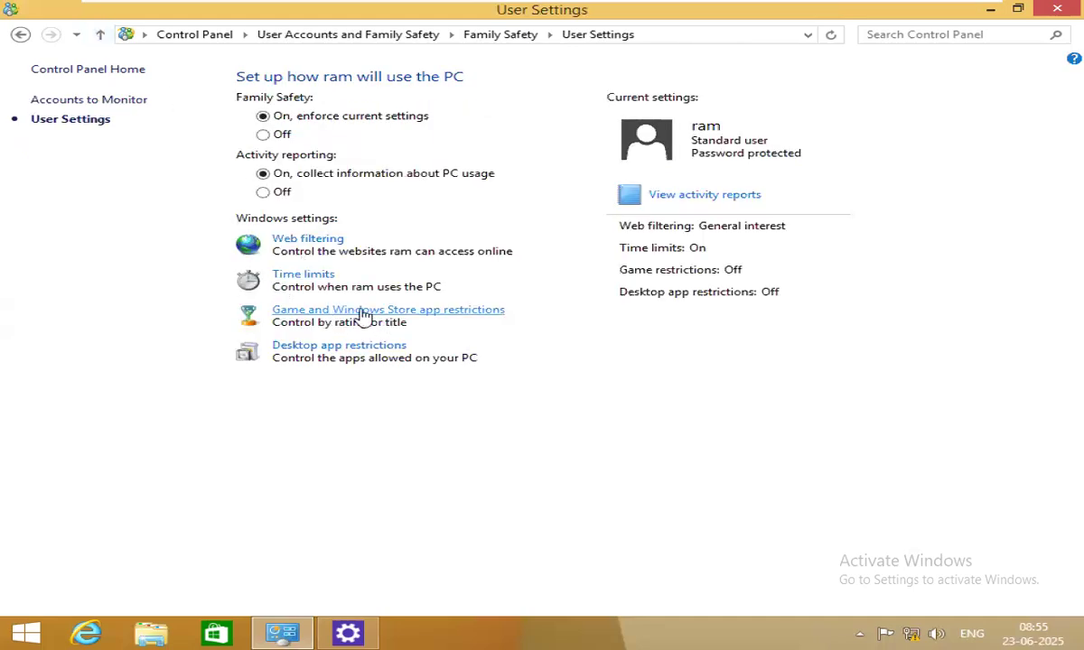
Allow ram only approved games and Windows Store apps, with a maximum rating of 3+.
click(404, 315)
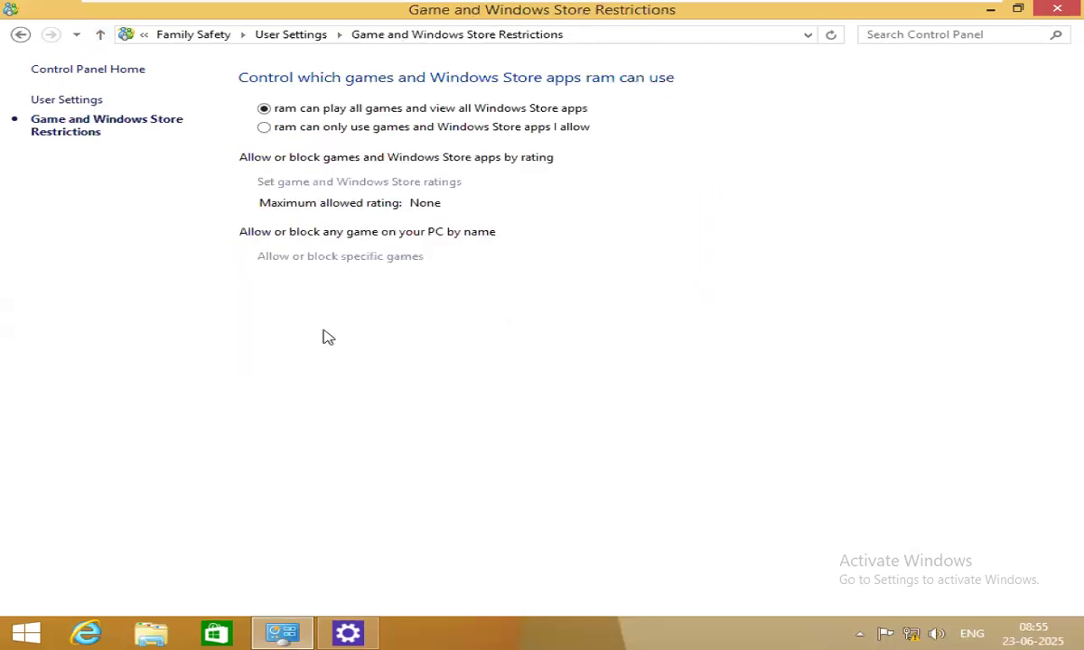
click(315, 130)
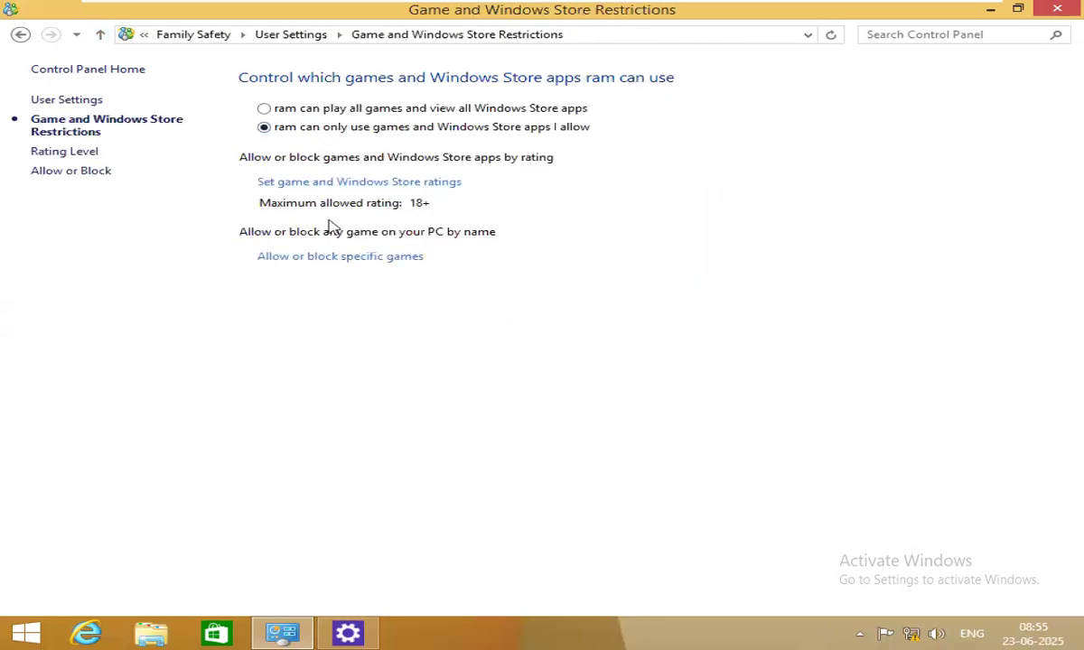
click(401, 185)
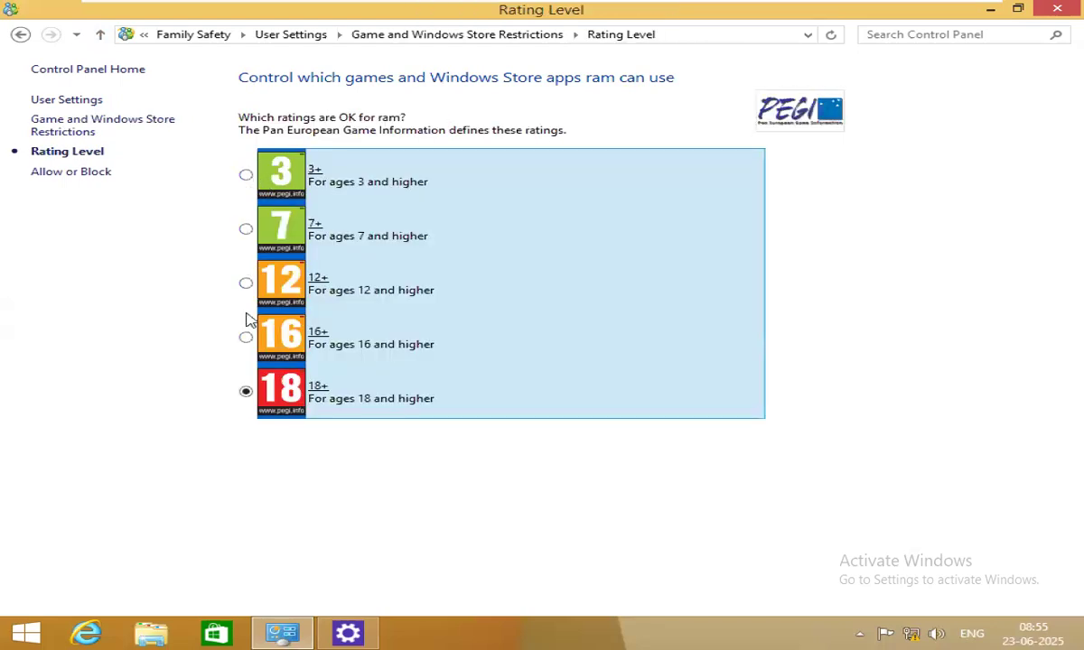
click(246, 174)
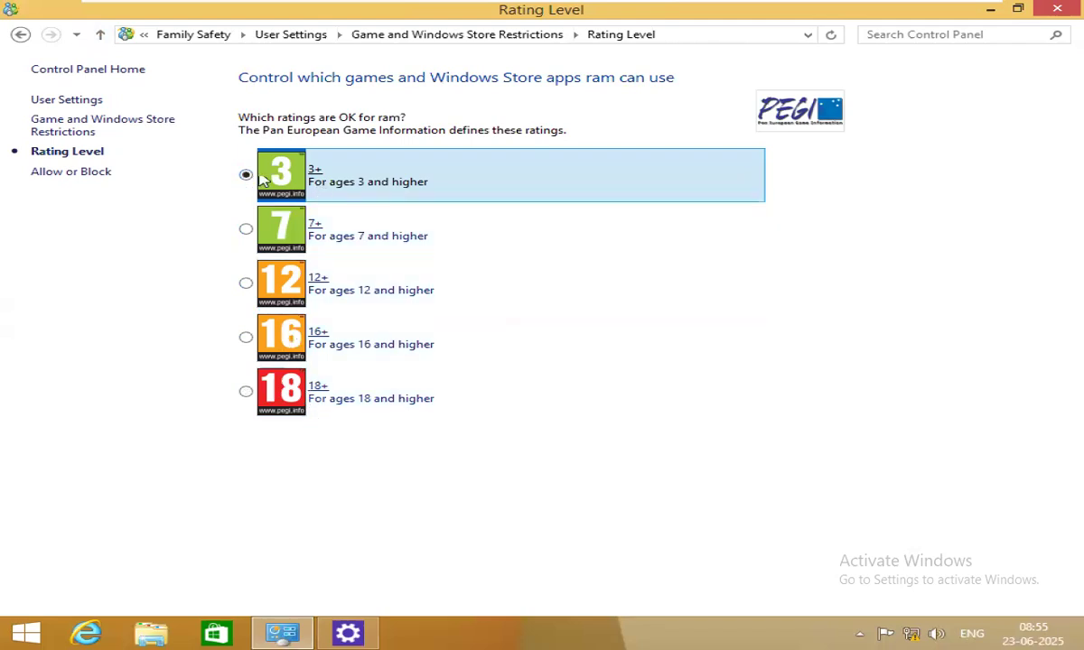
click(101, 34)
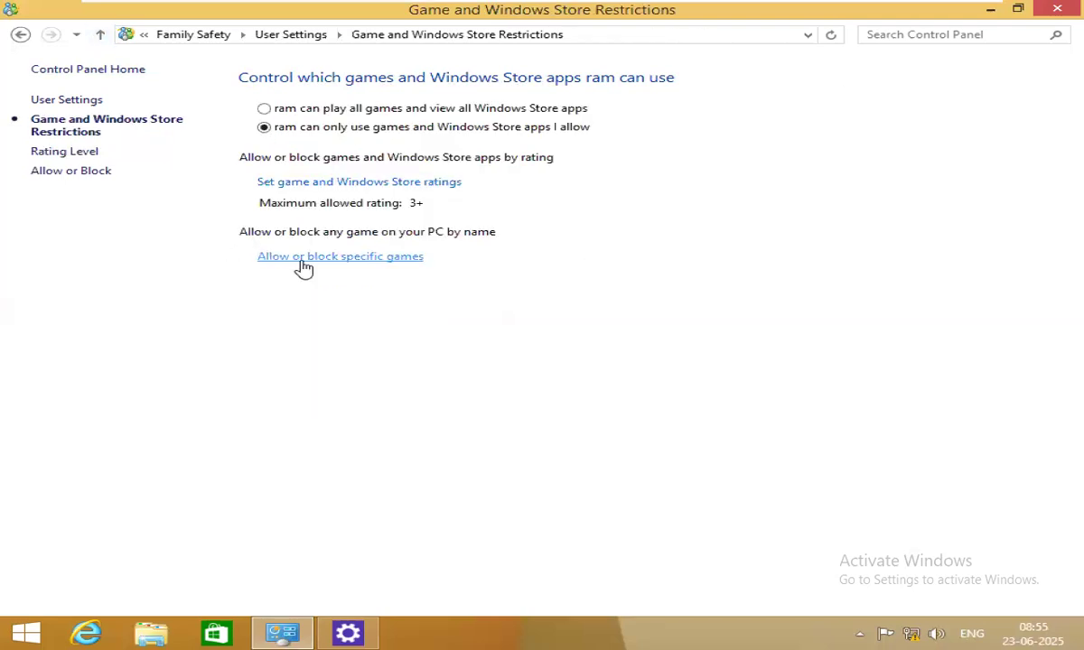
Review the allow-or-block games list and the rating level, confirming no installed games need blocking.
click(303, 260)
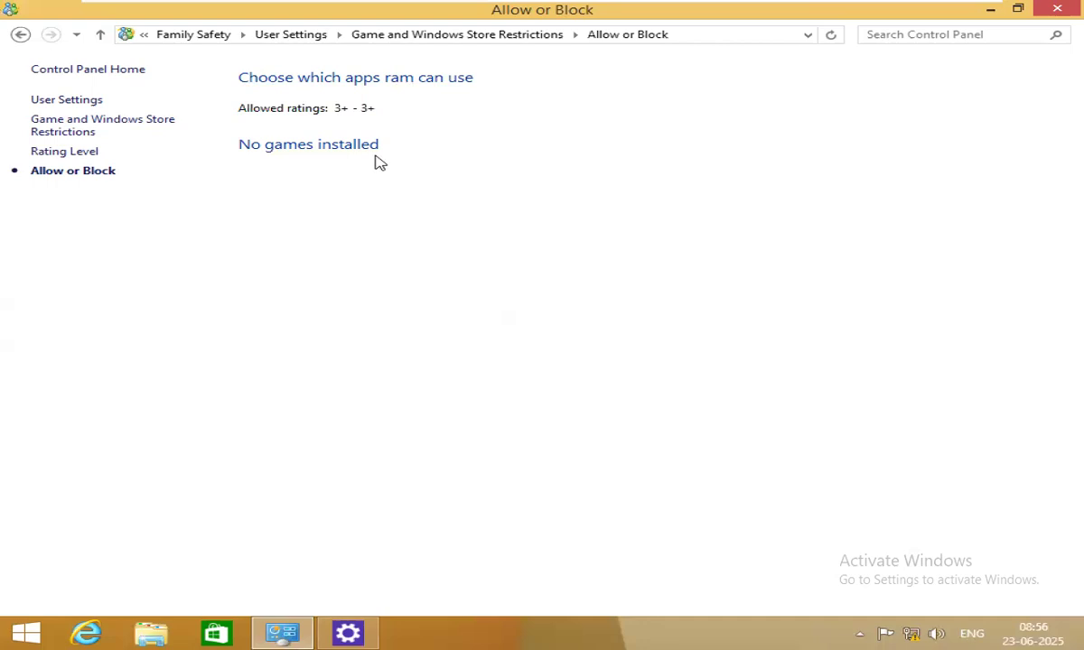
click(101, 34)
click(329, 183)
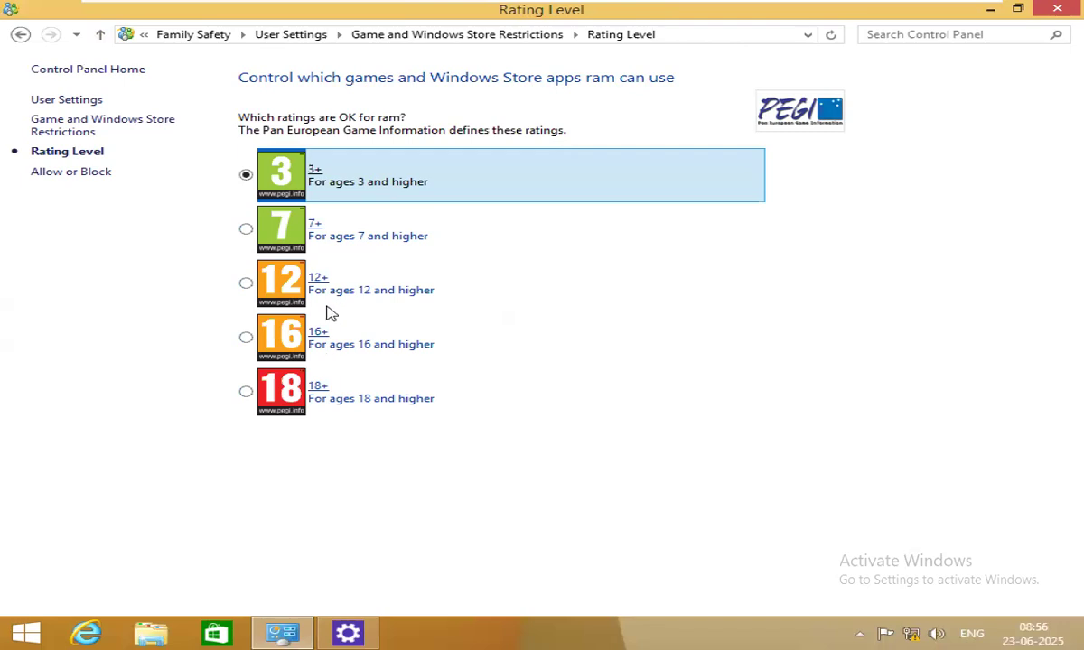
click(100, 35)
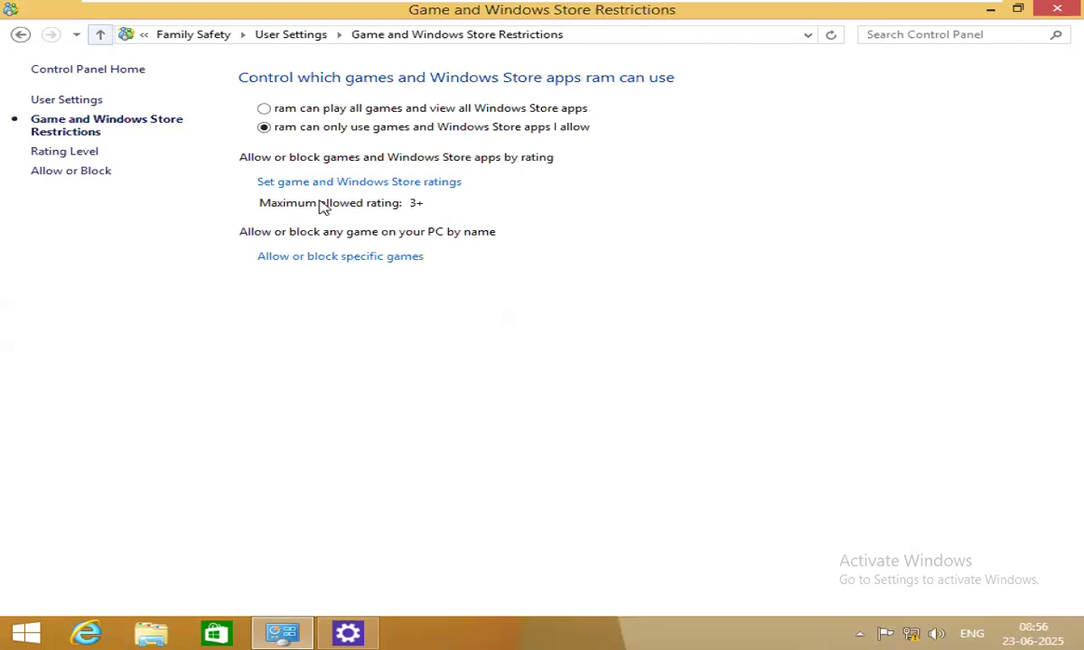
click(326, 256)
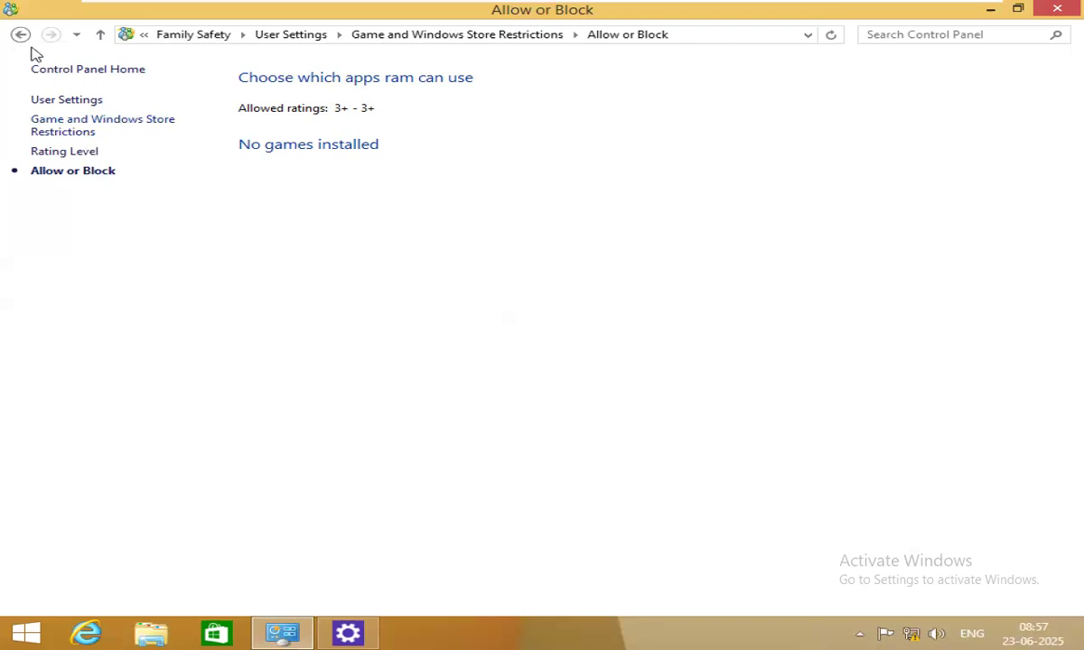
Return to ram's User Settings and open Desktop app restrictions.
click(100, 34)
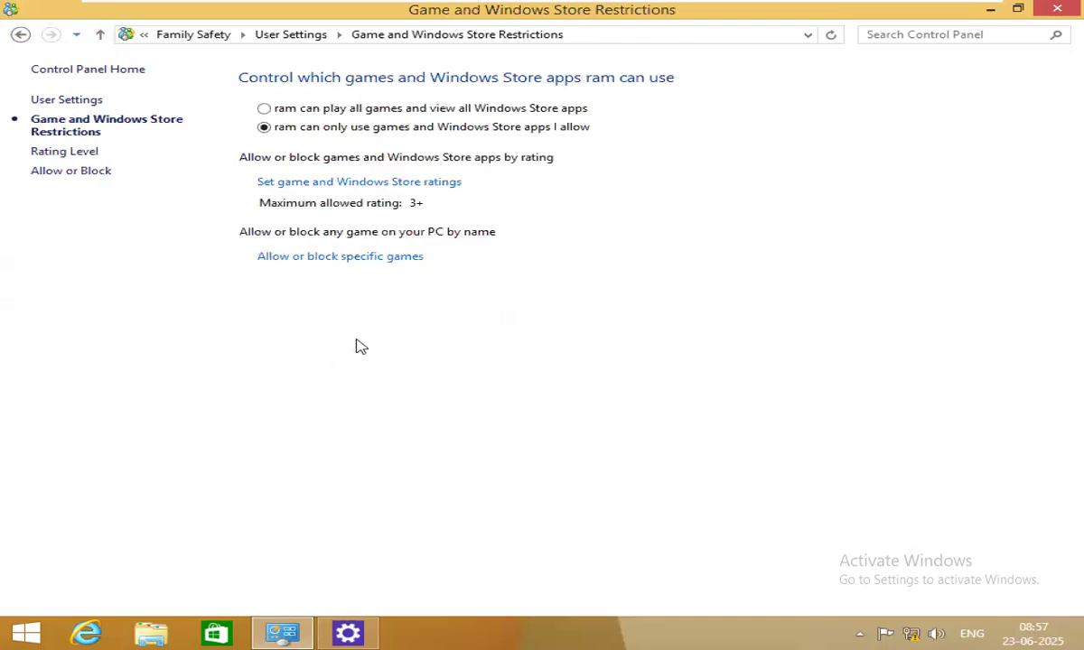
click(101, 39)
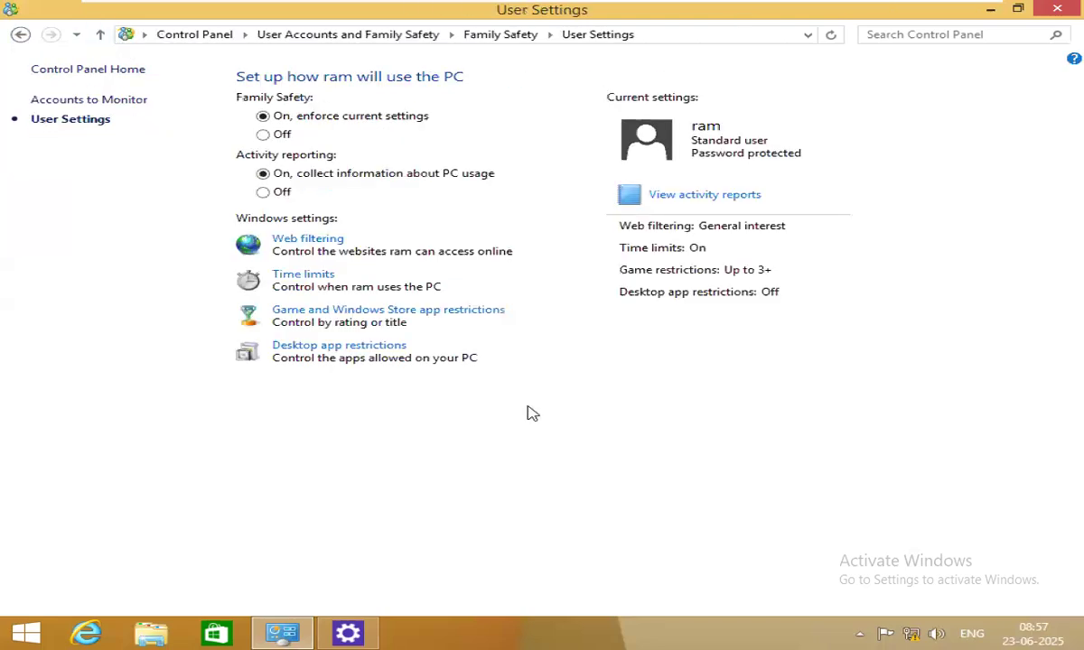
click(312, 346)
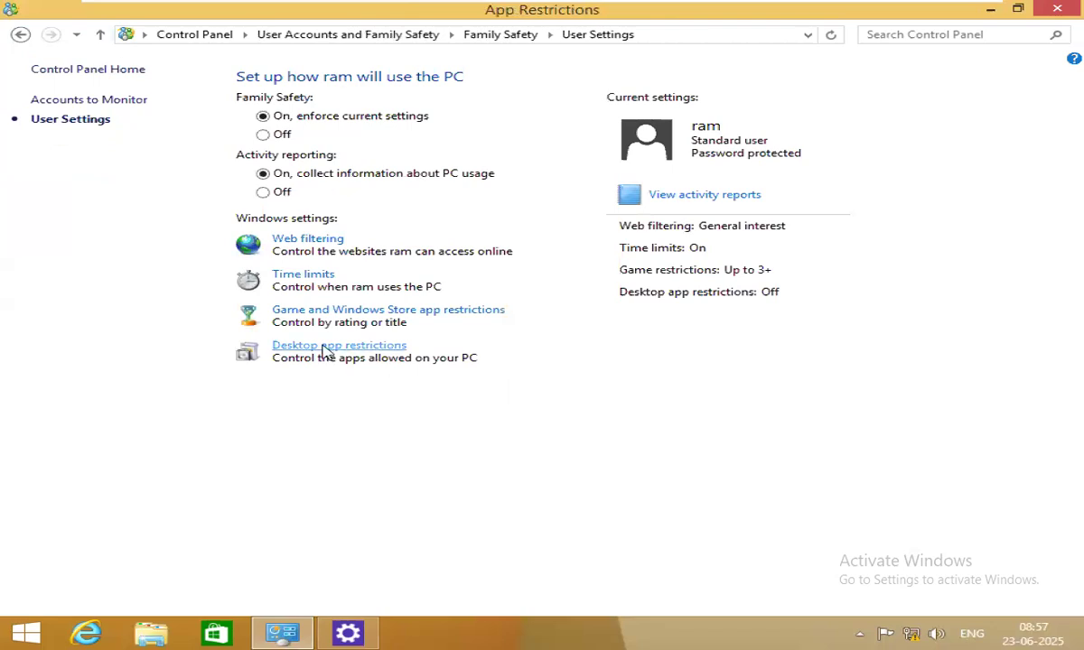
Restrict ram to allowed desktop apps only, leaving wmplayer.exe and wordpad.exe unchecked, then return to User Settings.
click(276, 120)
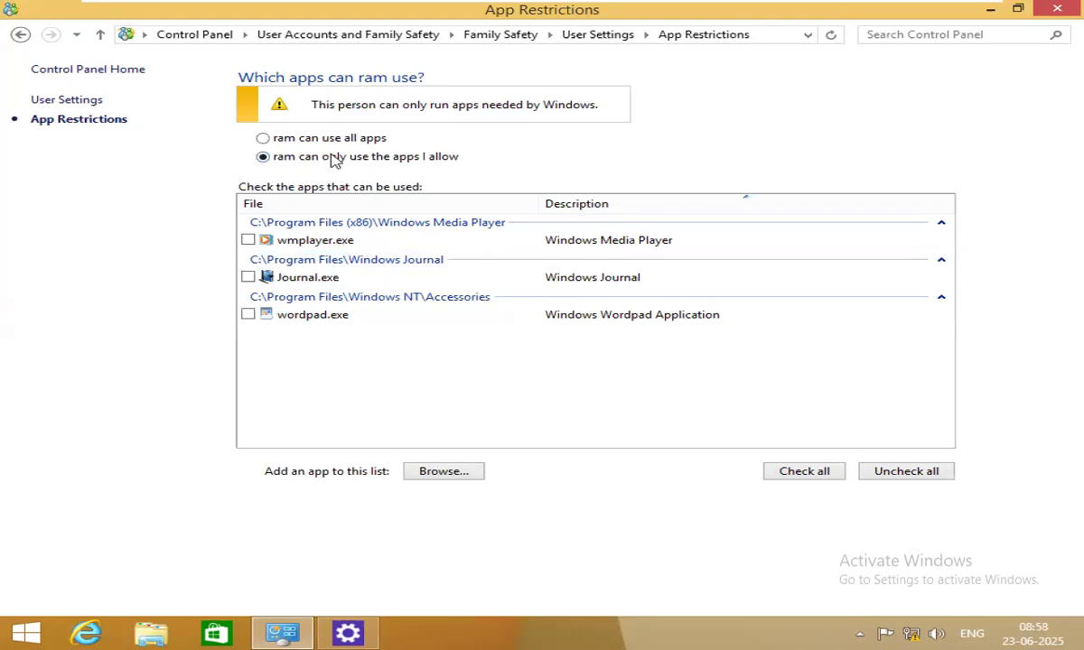
click(249, 240)
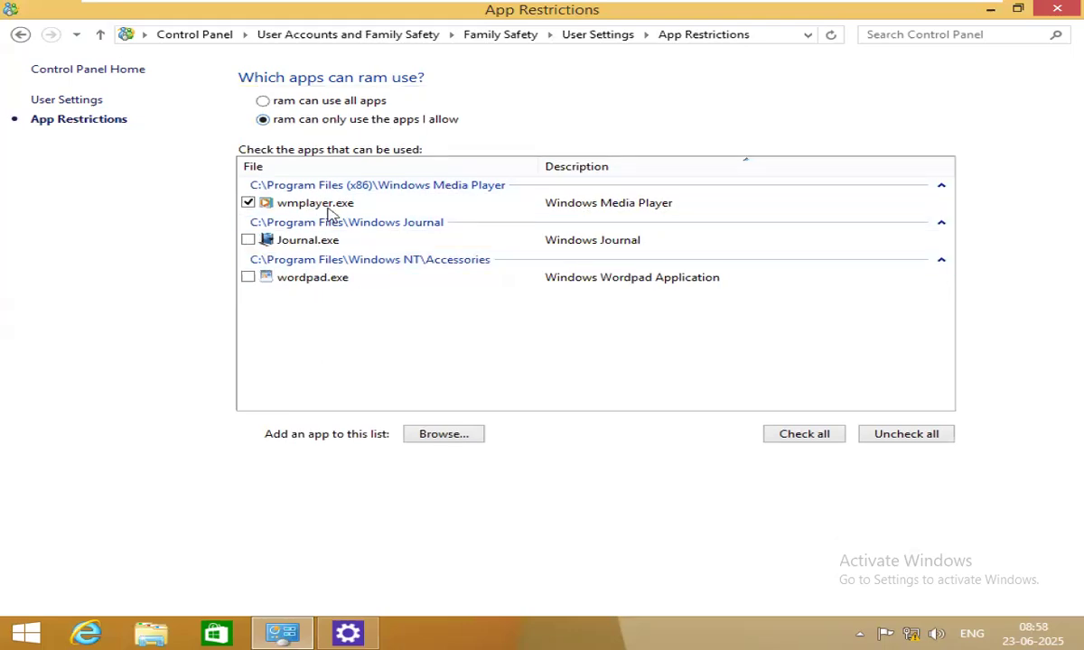
click(248, 202)
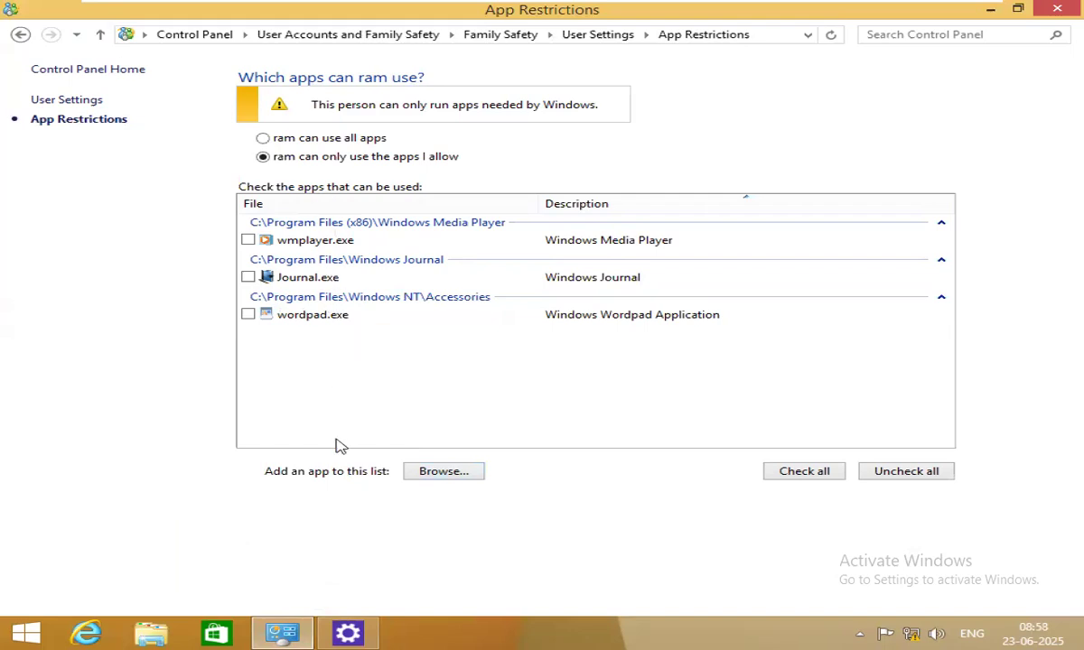
click(248, 316)
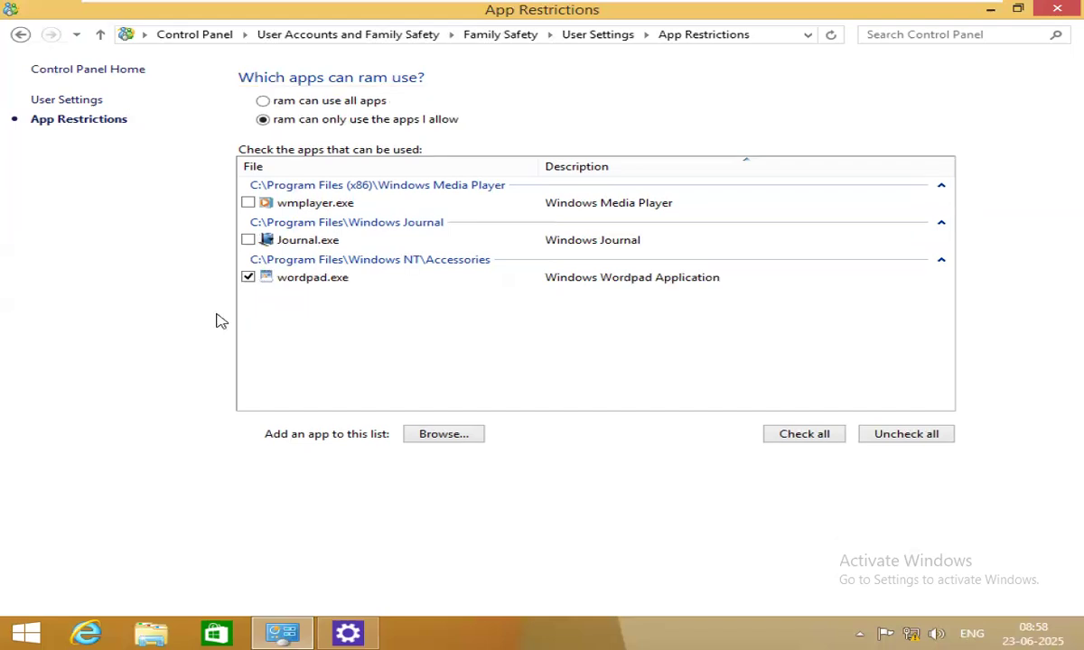
click(249, 278)
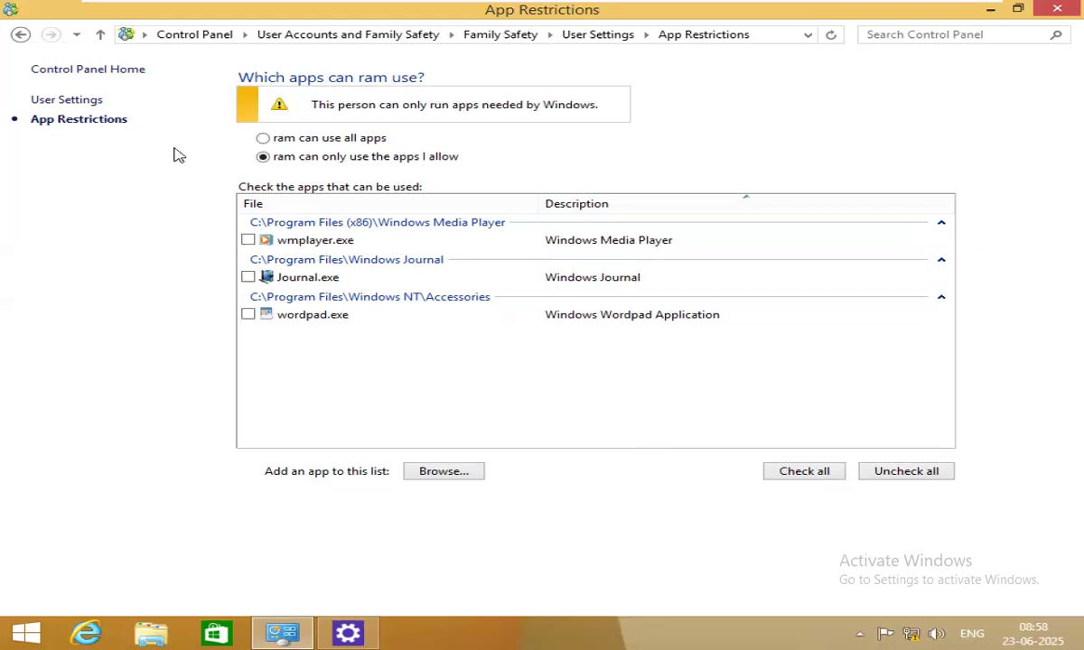
click(102, 38)
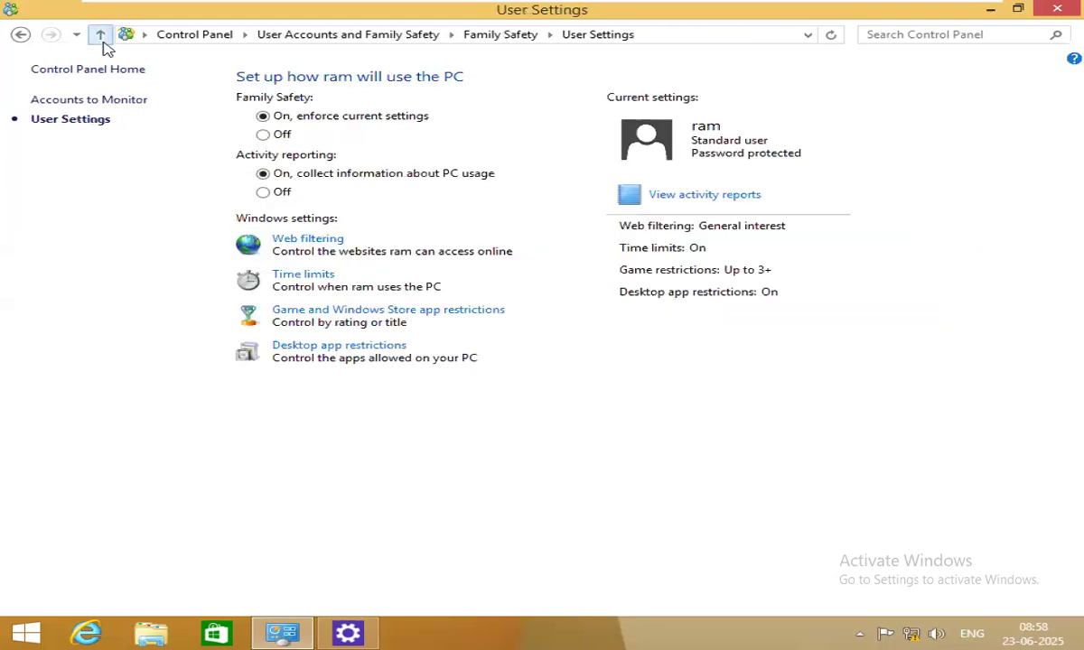
Close the Family Safety window and get back to the desktop.
click(103, 43)
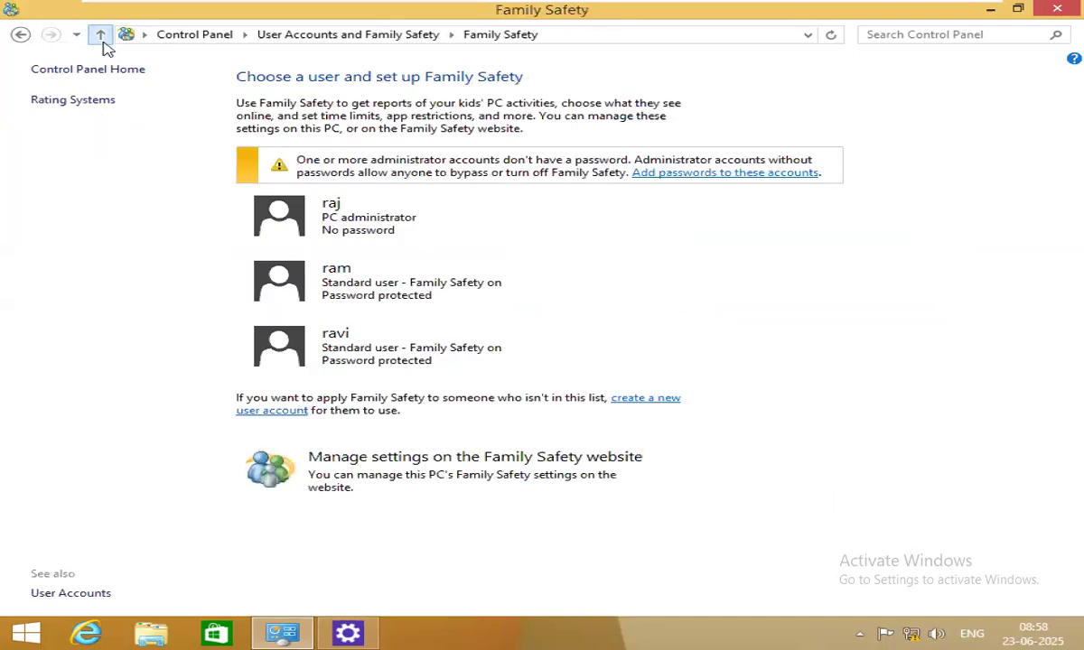
click(1059, 9)
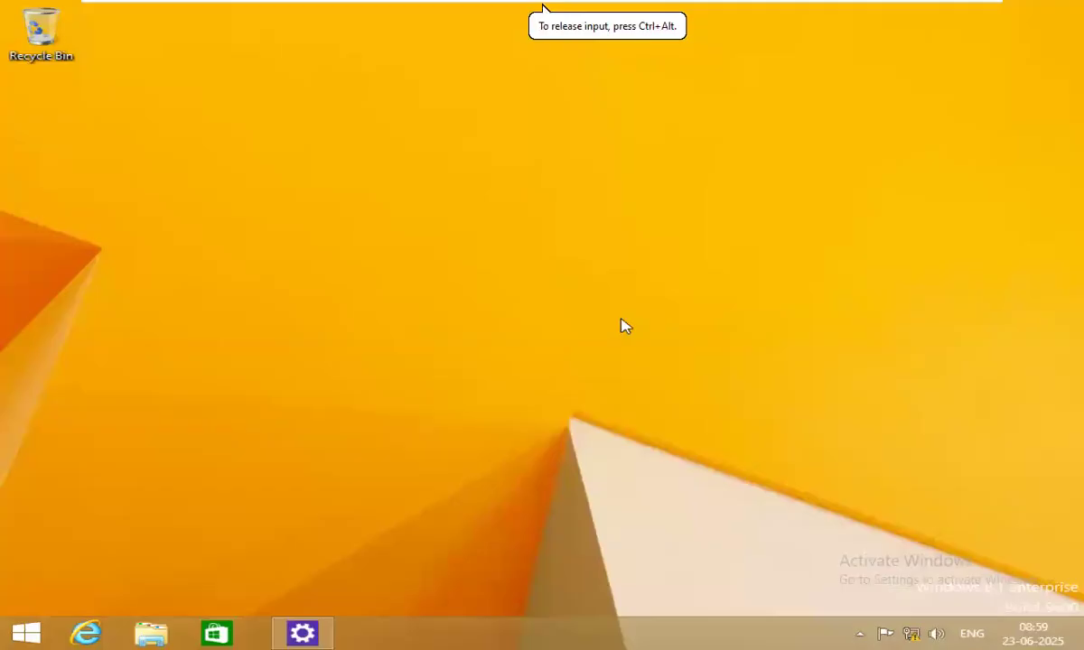
right_click(484, 224)
click(558, 284)
key(super)
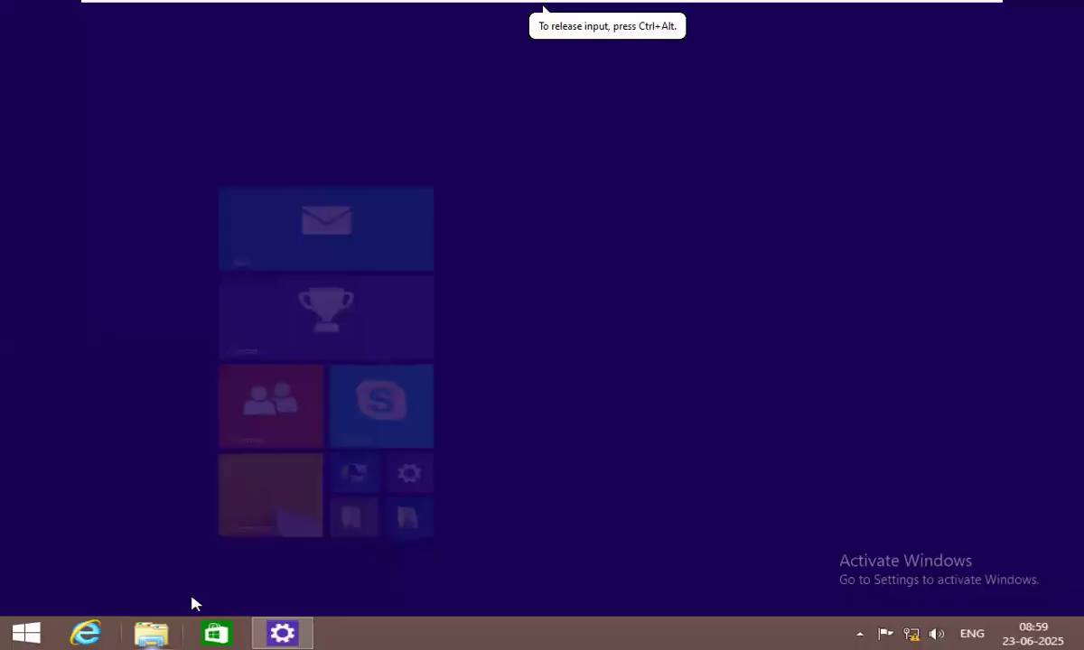
click(200, 540)
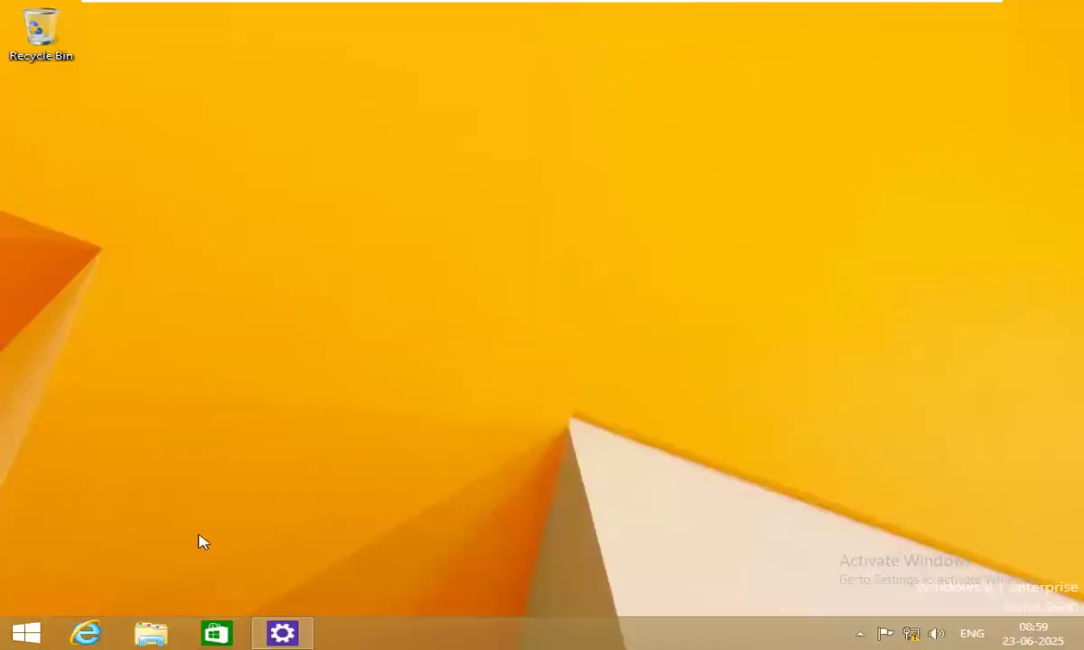
Run gpupdate /force from the Run dialog four times in a row.
key(super+r)
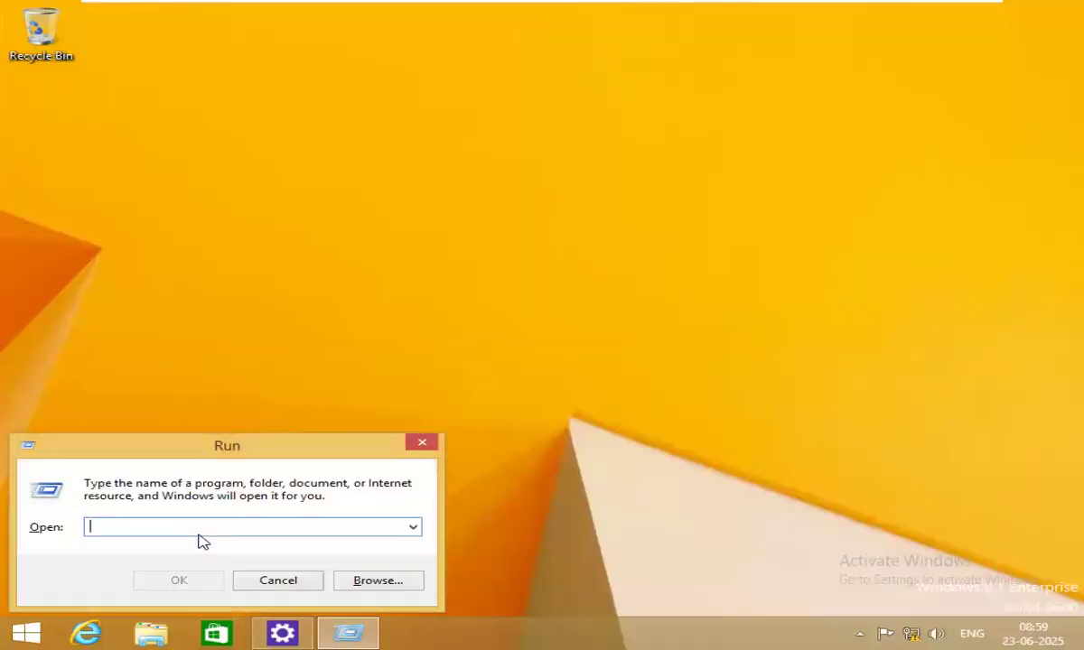
text(gpupdate /force)
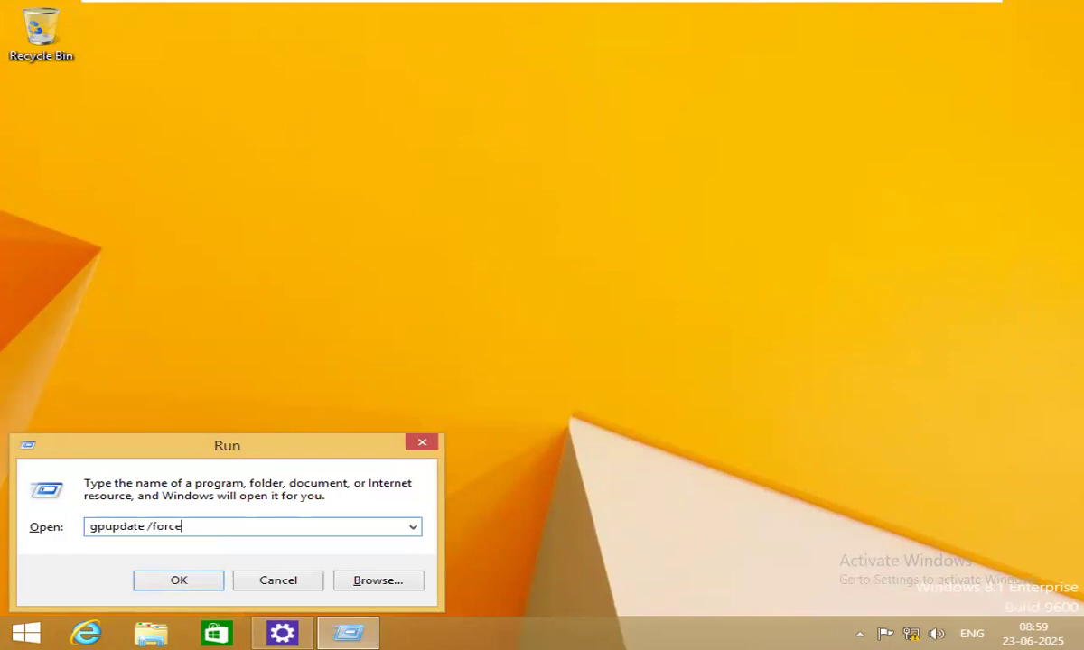
key(Return)
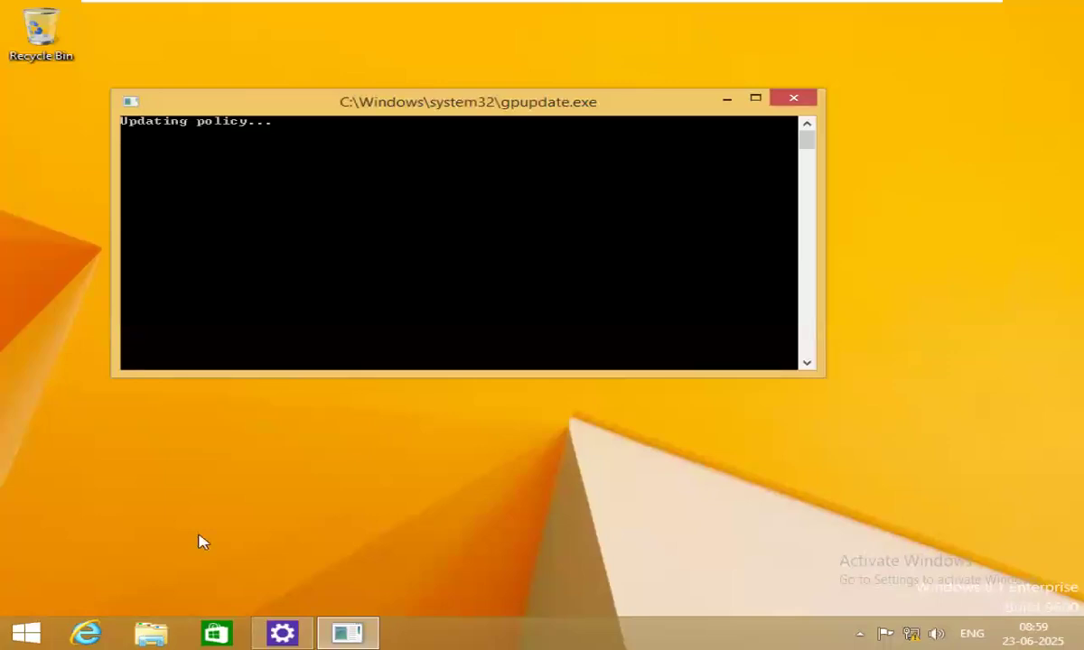
key(super+r)
key(Return)
key(super+r)
key(Return)
key(super+r)
key(Return)
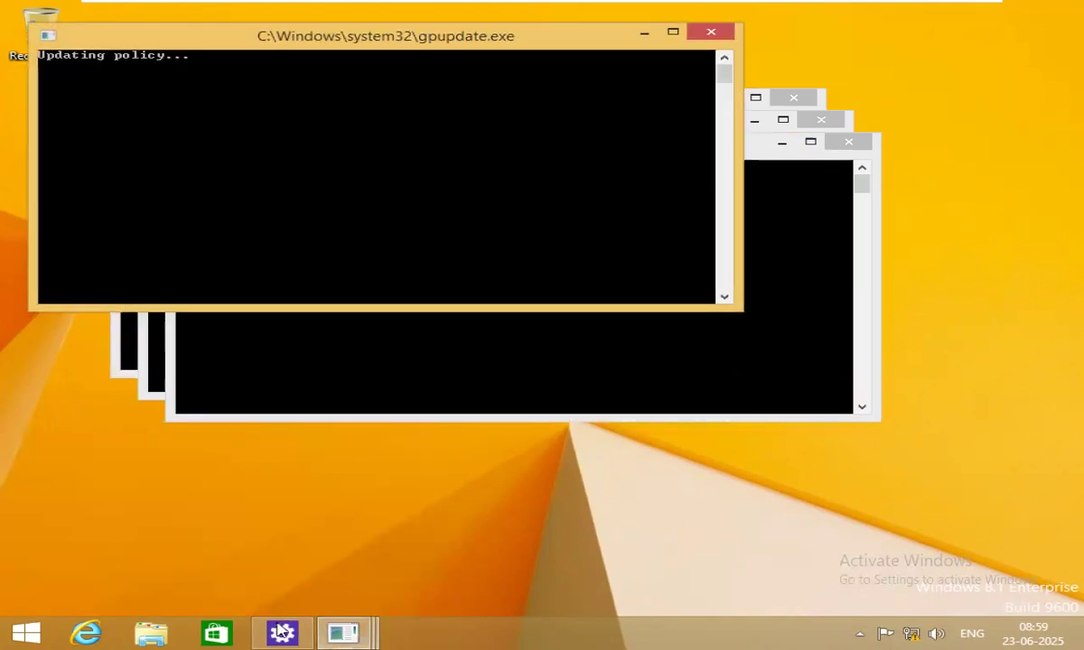
Open Computer Management from This PC in File Explorer.
click(164, 639)
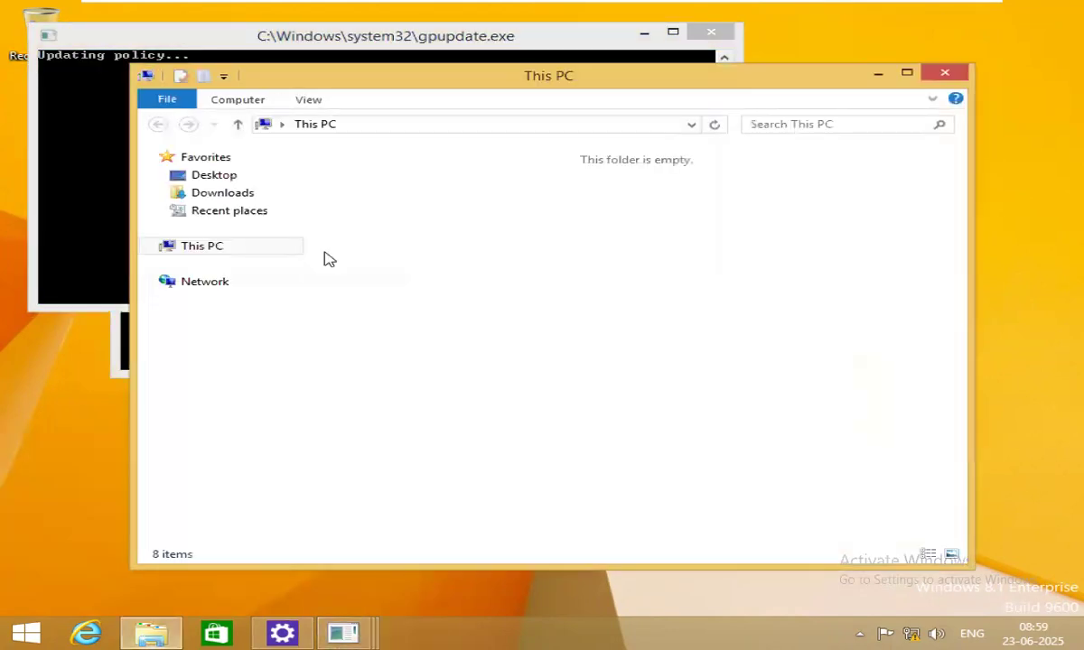
right_click(223, 251)
click(291, 299)
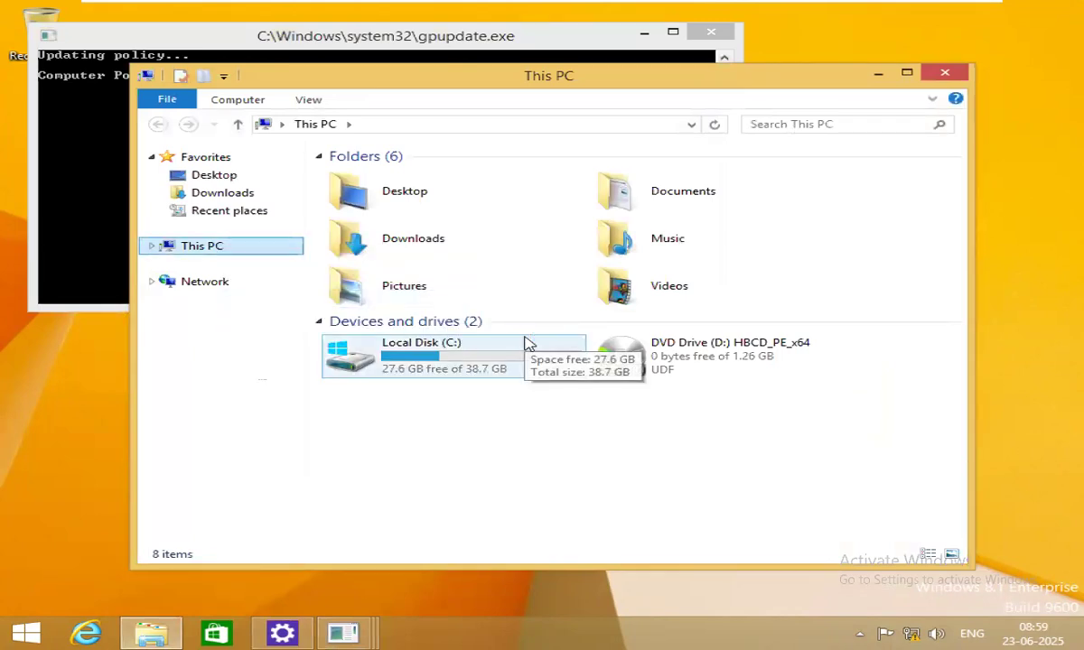
Close the This PC and Computer Management windows, back on the desktop.
click(26, 633)
click(185, 514)
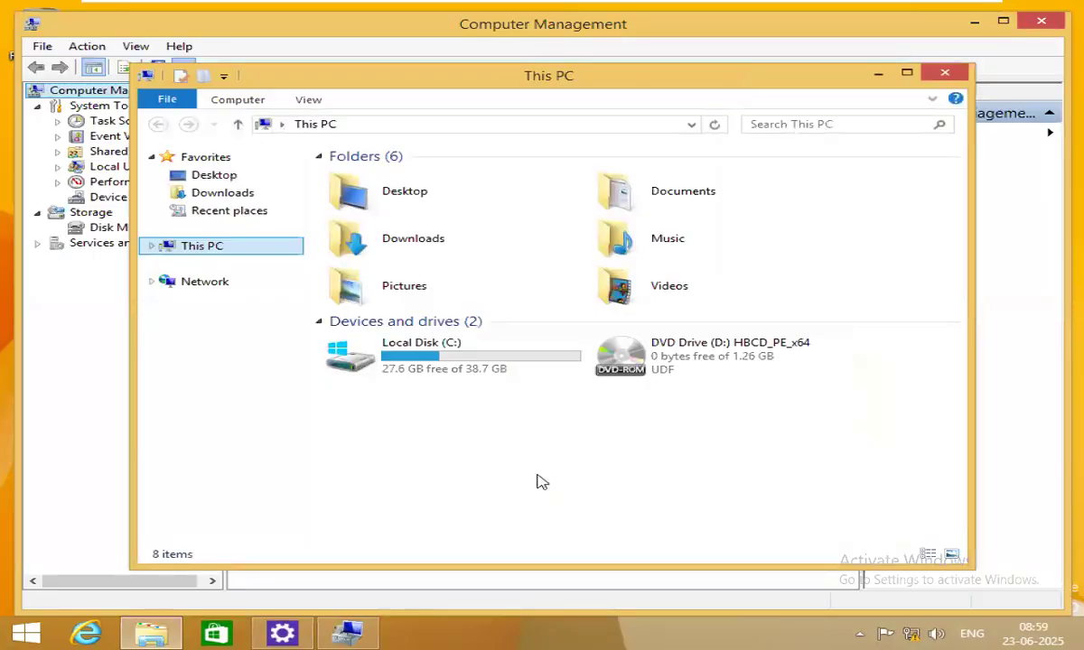
click(945, 72)
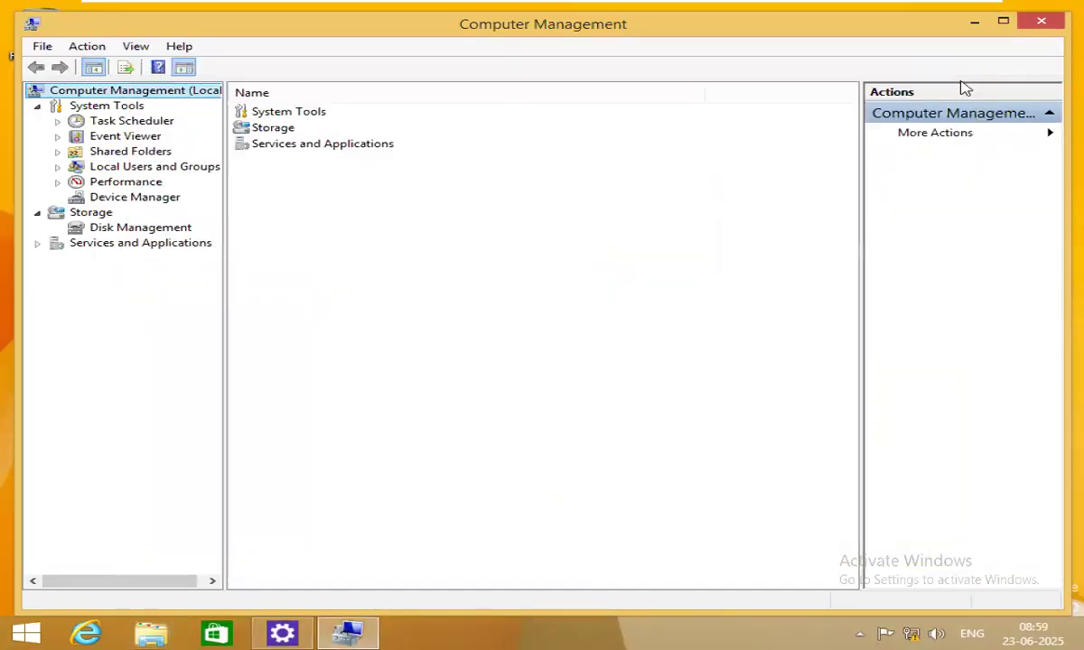
click(1050, 27)
right_click(475, 234)
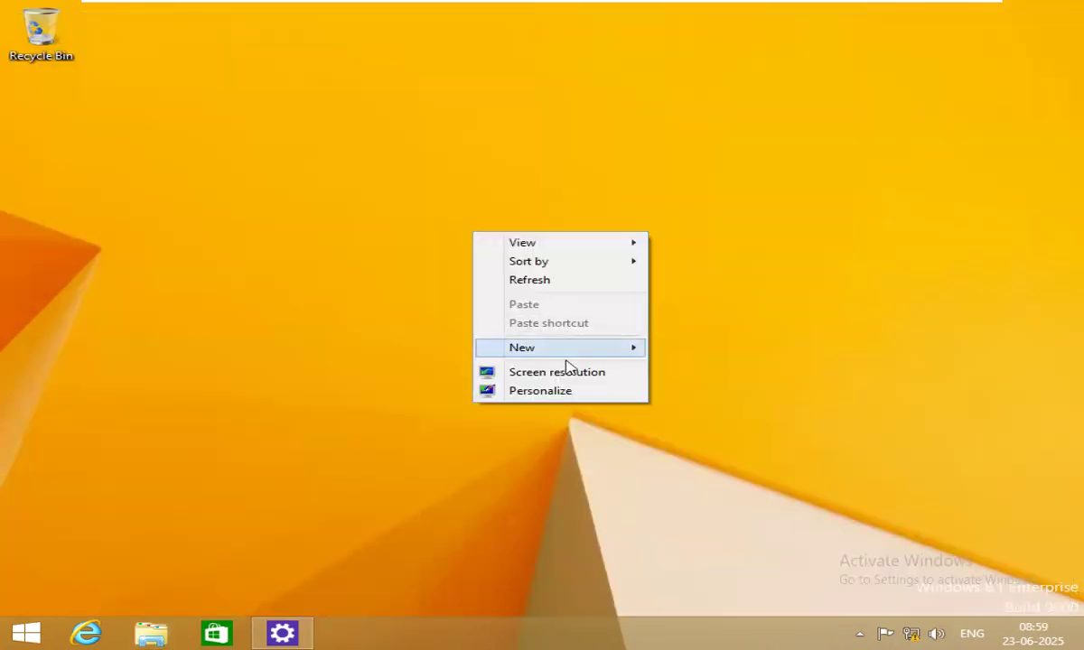
Dismiss the desktop menu and return to the desktop from the Start screen.
mouse_move(570, 358)
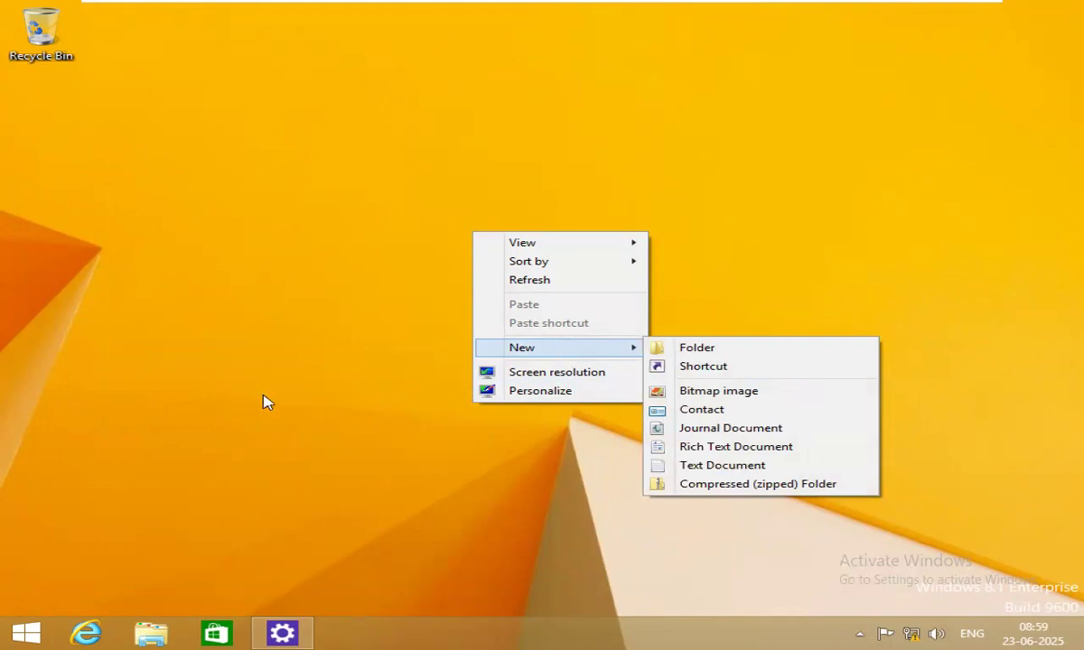
click(246, 372)
right_click(420, 237)
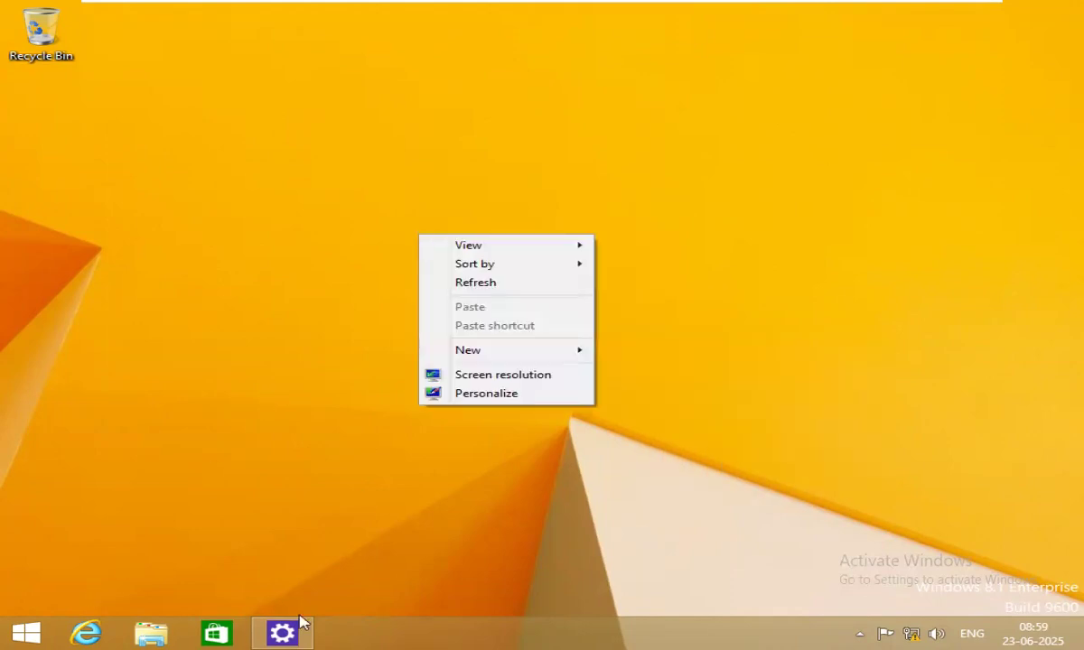
click(23, 633)
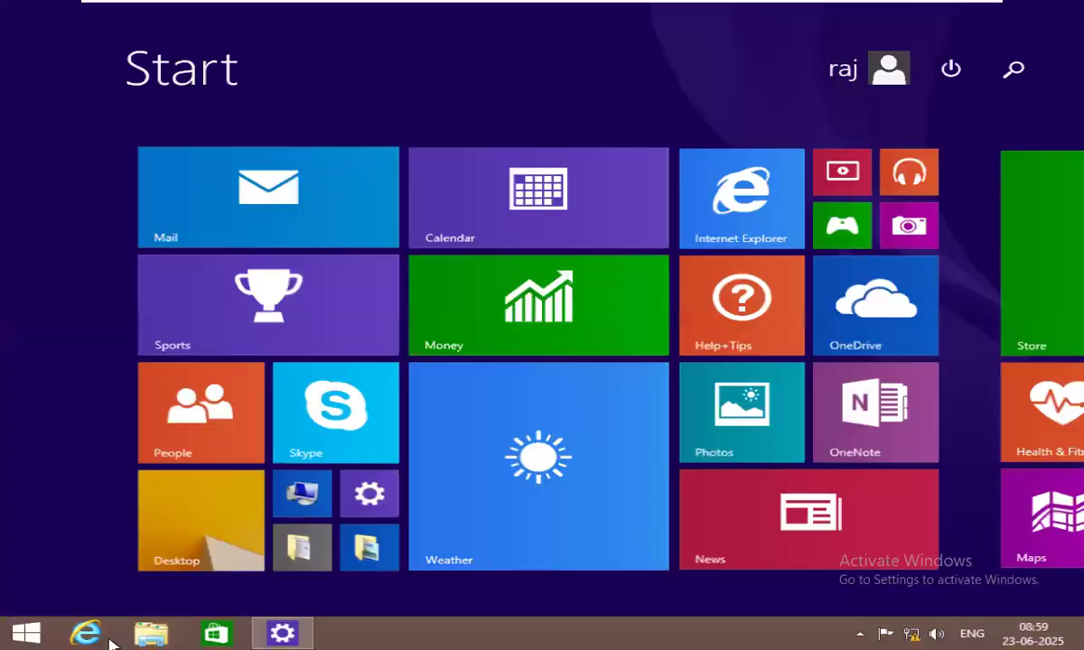
click(174, 548)
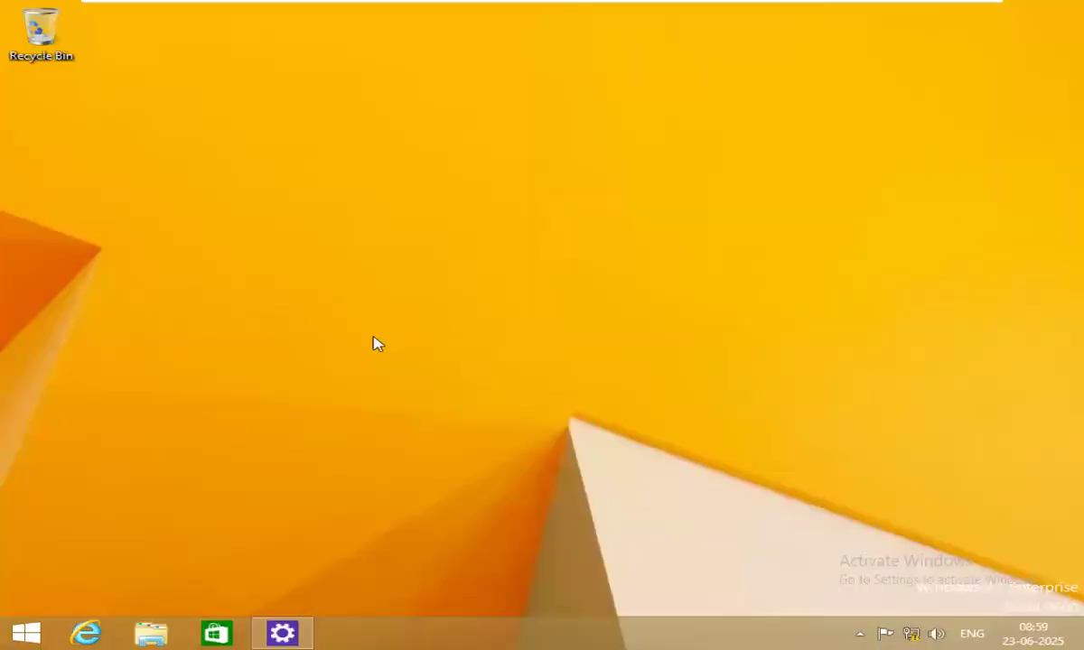
Create a New Text Document on the desktop, keeping its default name.
right_click(400, 316)
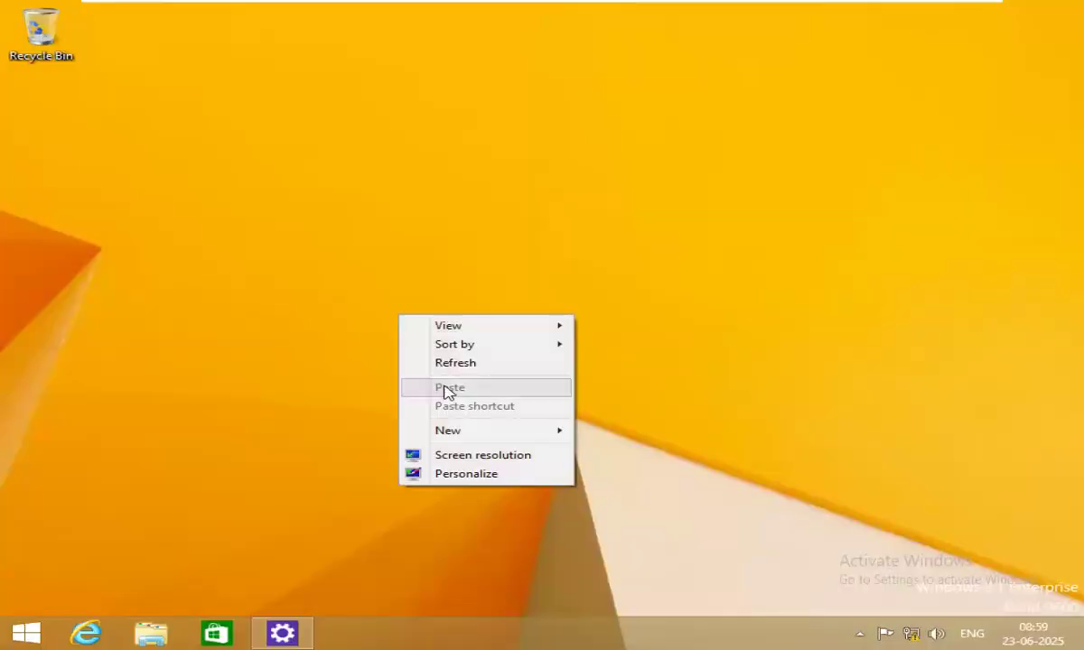
mouse_move(482, 440)
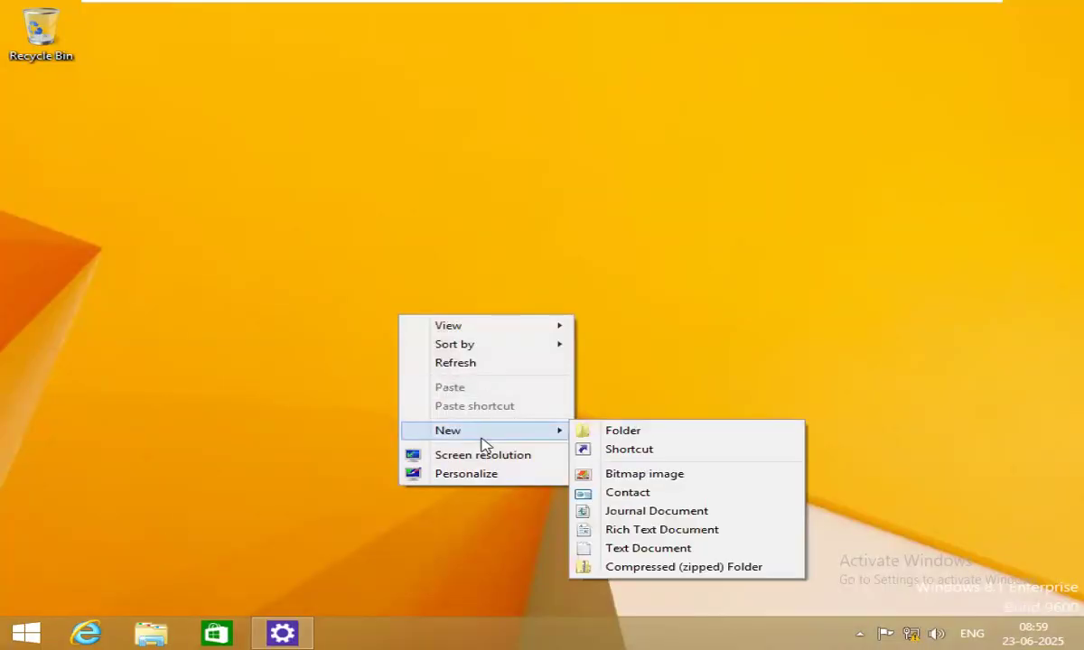
click(649, 548)
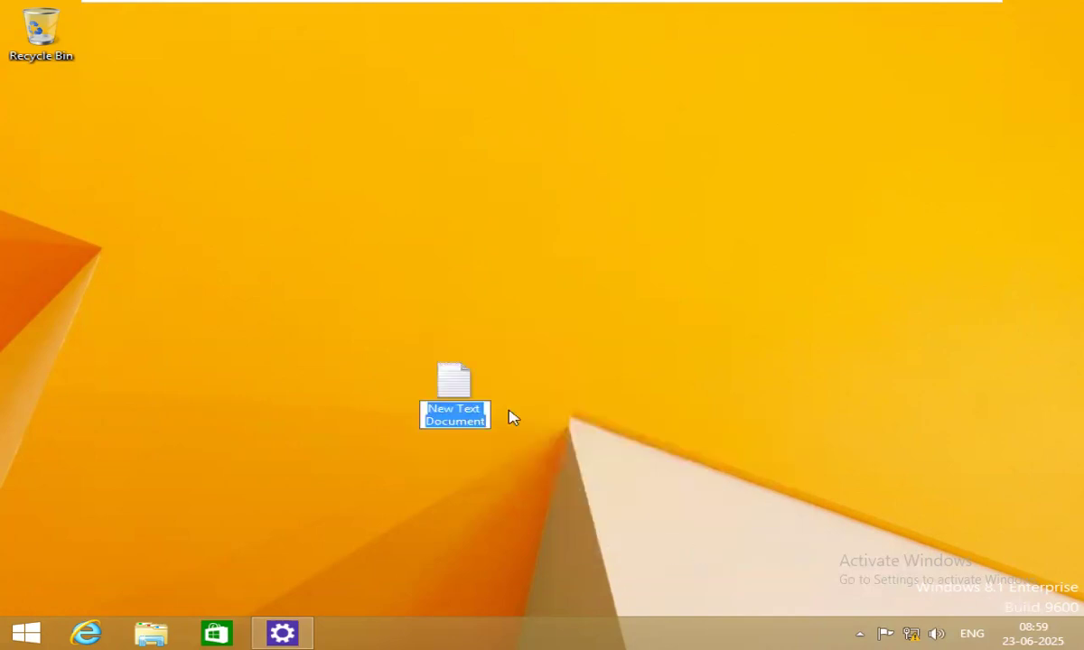
click(640, 321)
click(26, 630)
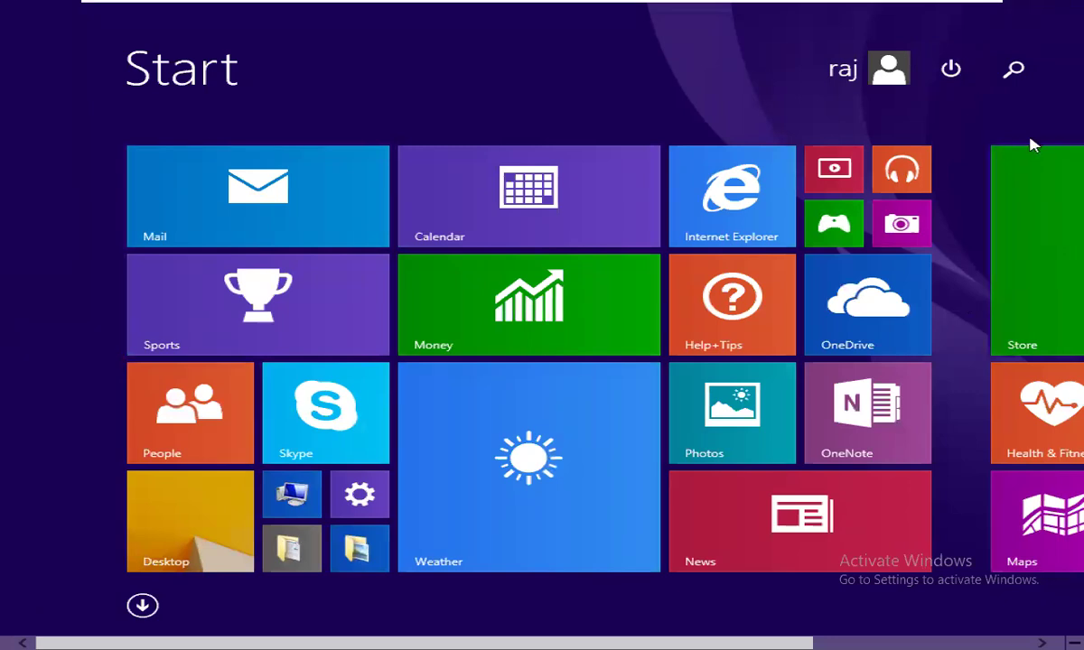
Start a search from the Start screen, then clear its text and close it.
click(1014, 69)
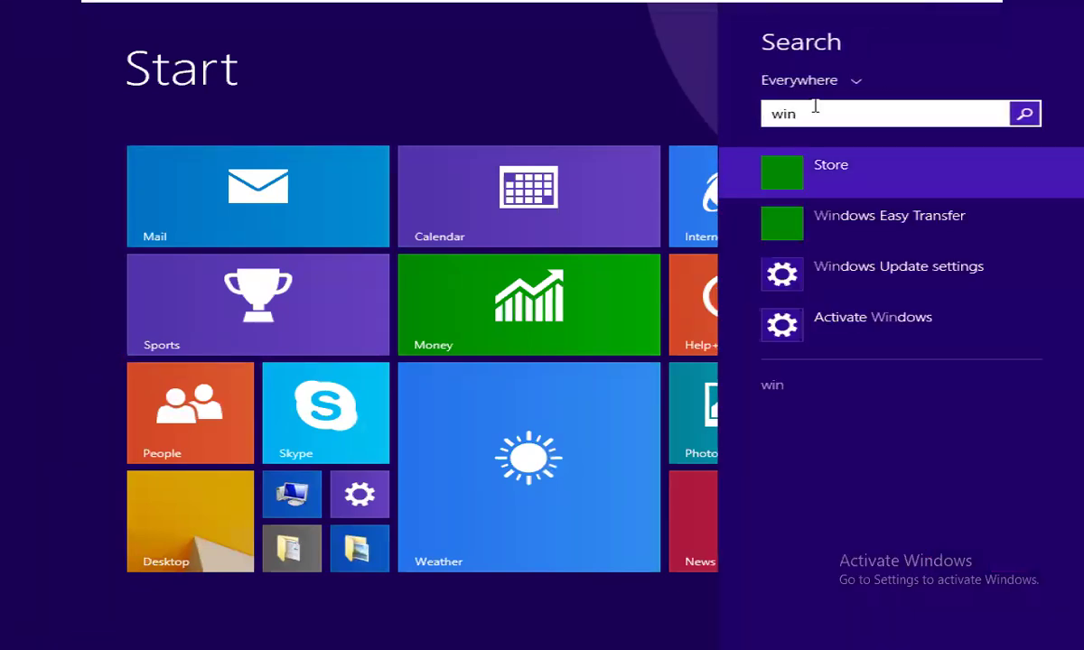
key(BackSpace)
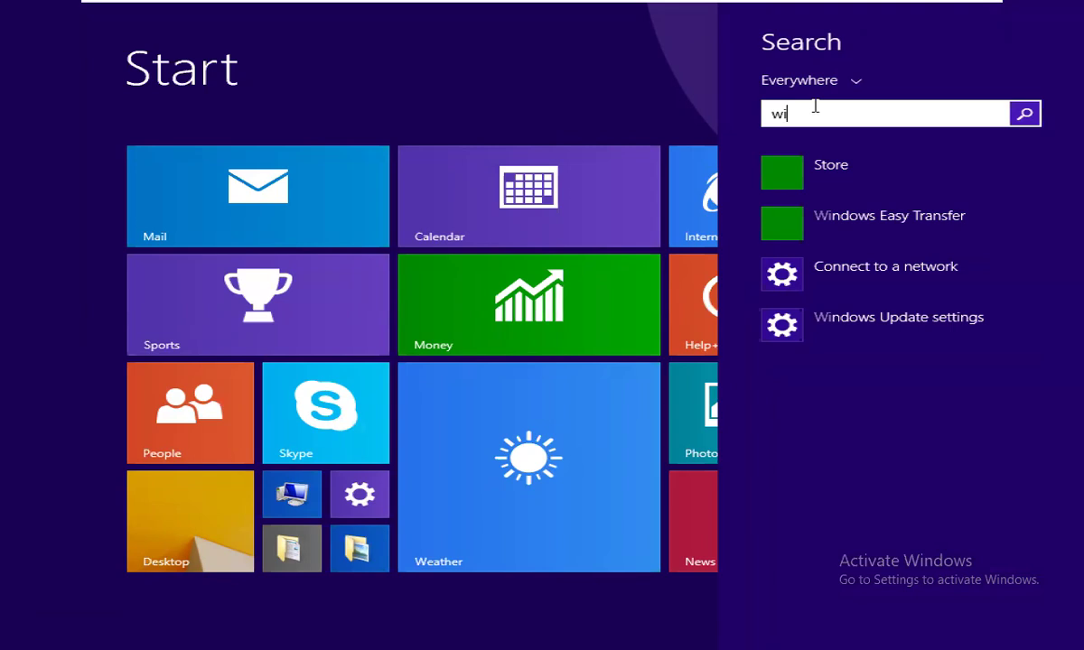
key(BackSpace)
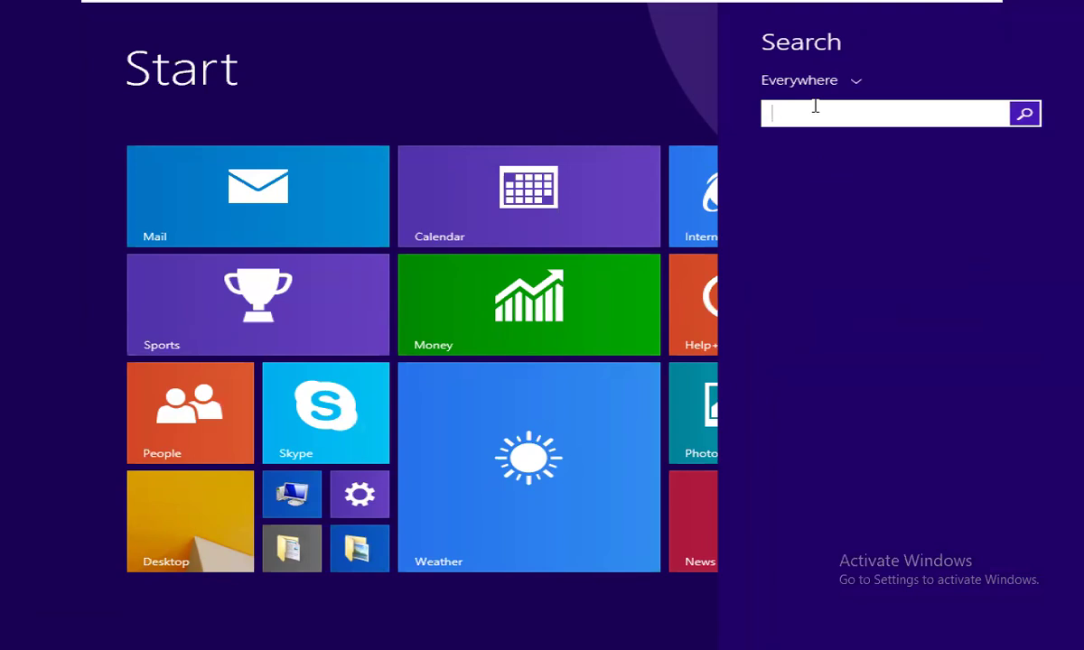
click(297, 580)
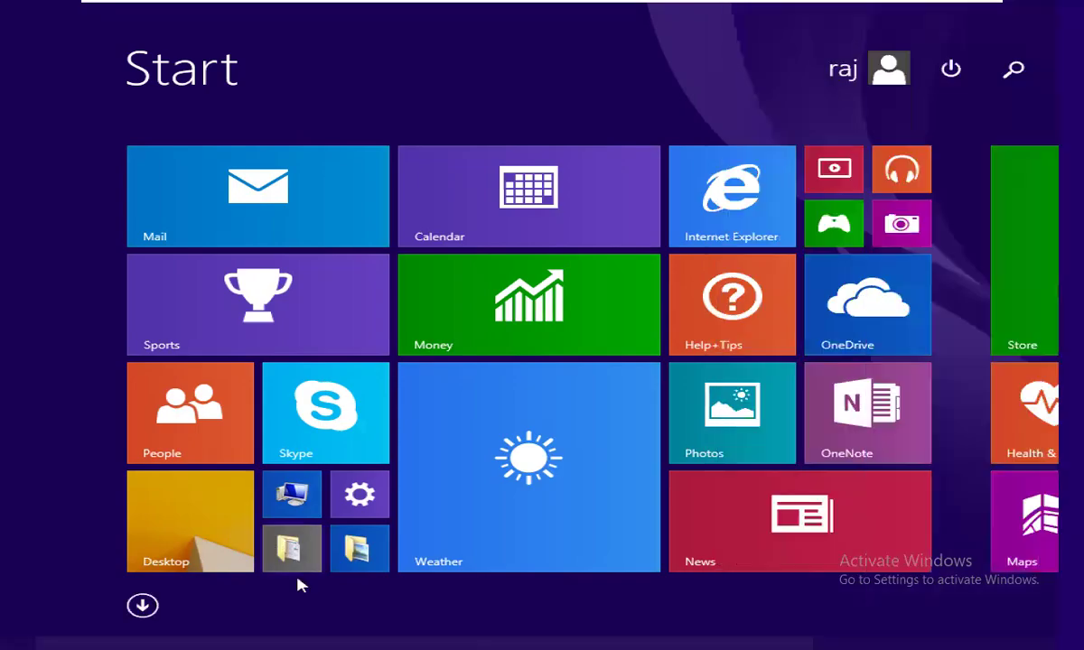
Go to the desktop and open File Explorer with This PC selected.
click(223, 552)
click(151, 633)
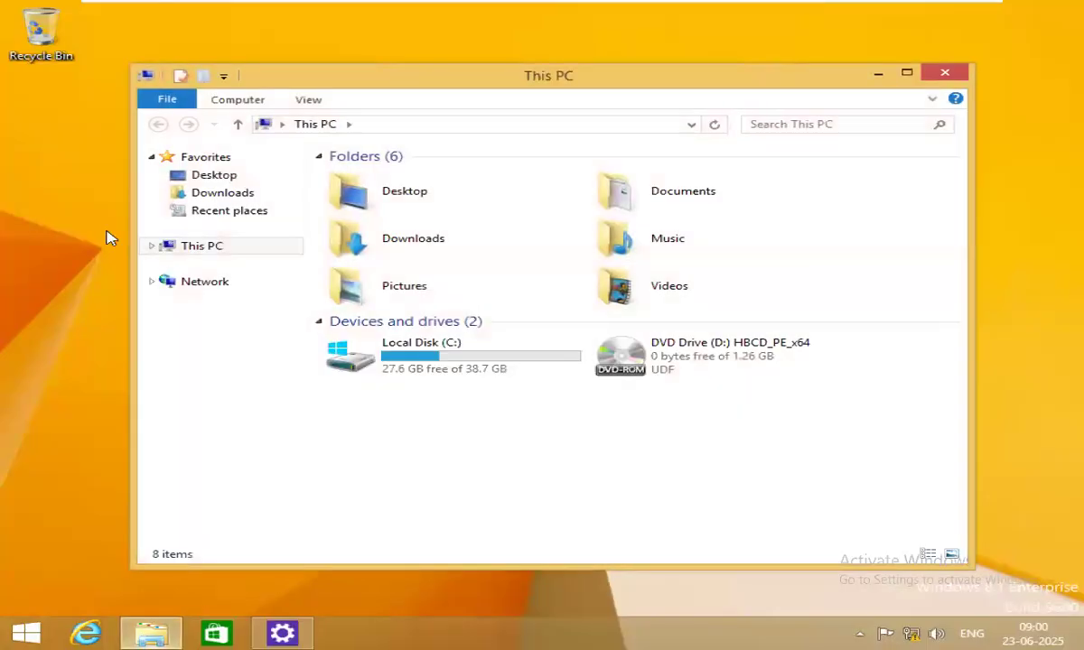
click(176, 249)
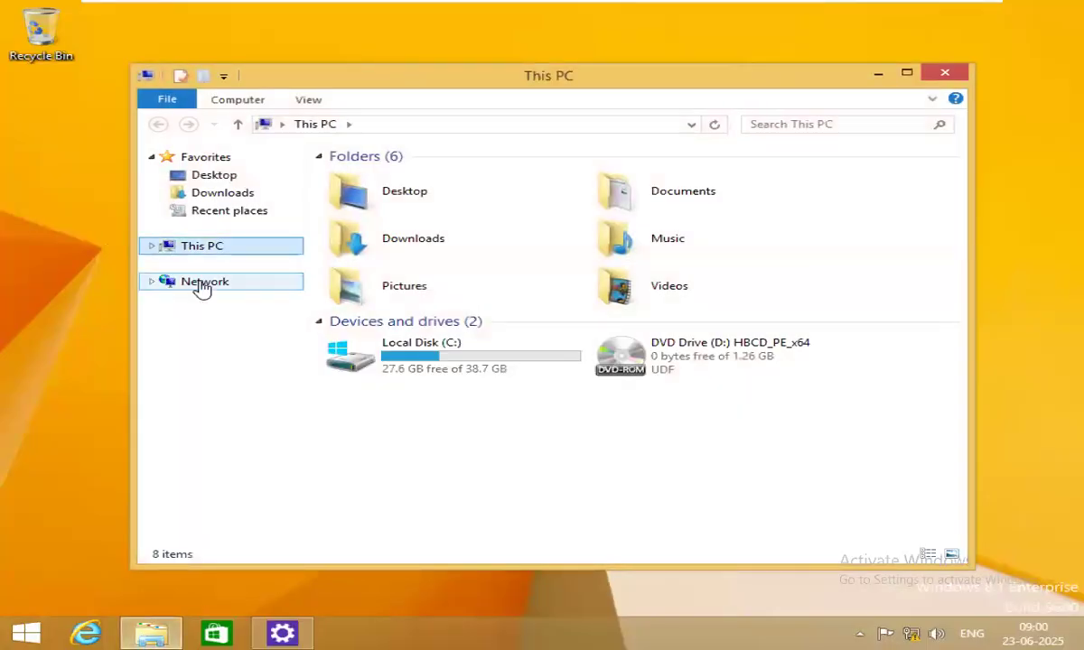
Expand This PC, confirm the Videos folder is empty, and close File Explorer.
click(152, 251)
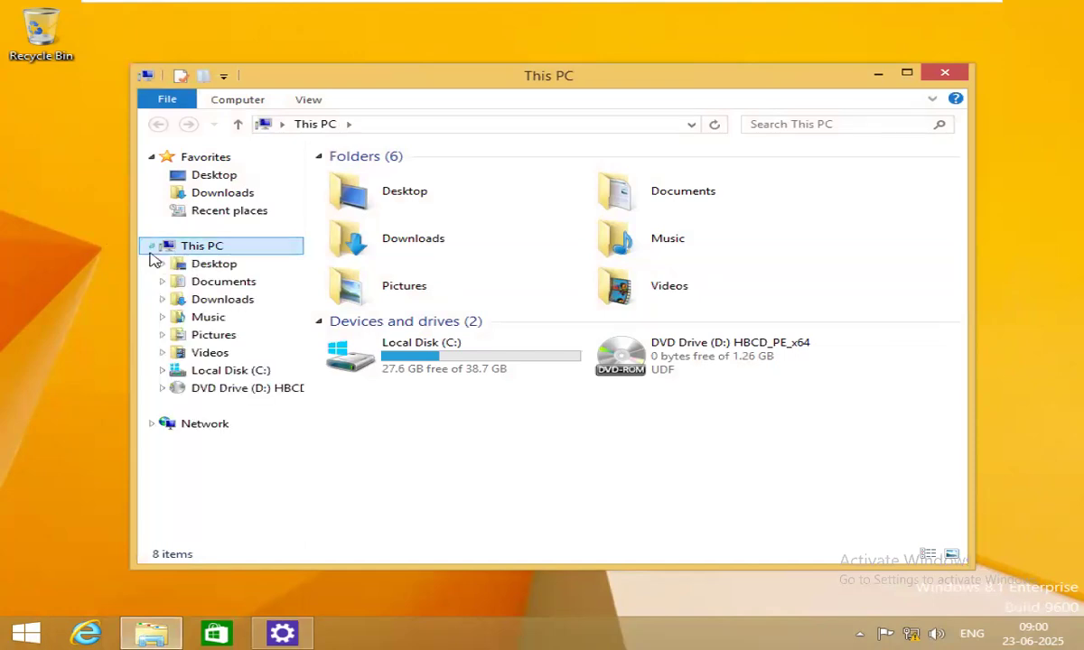
click(206, 353)
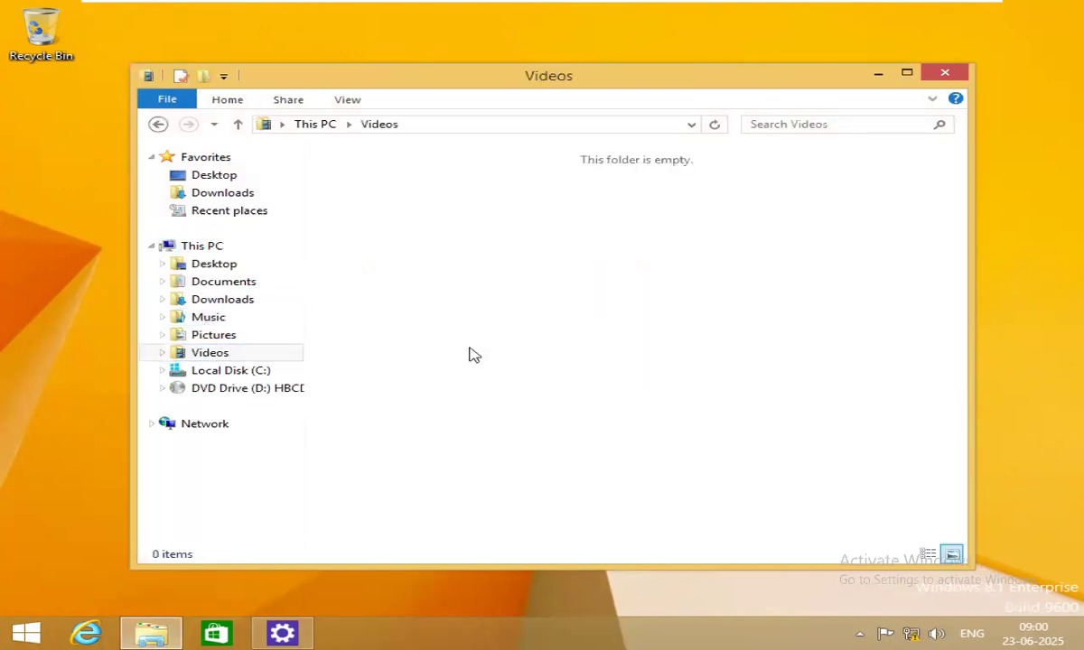
click(945, 74)
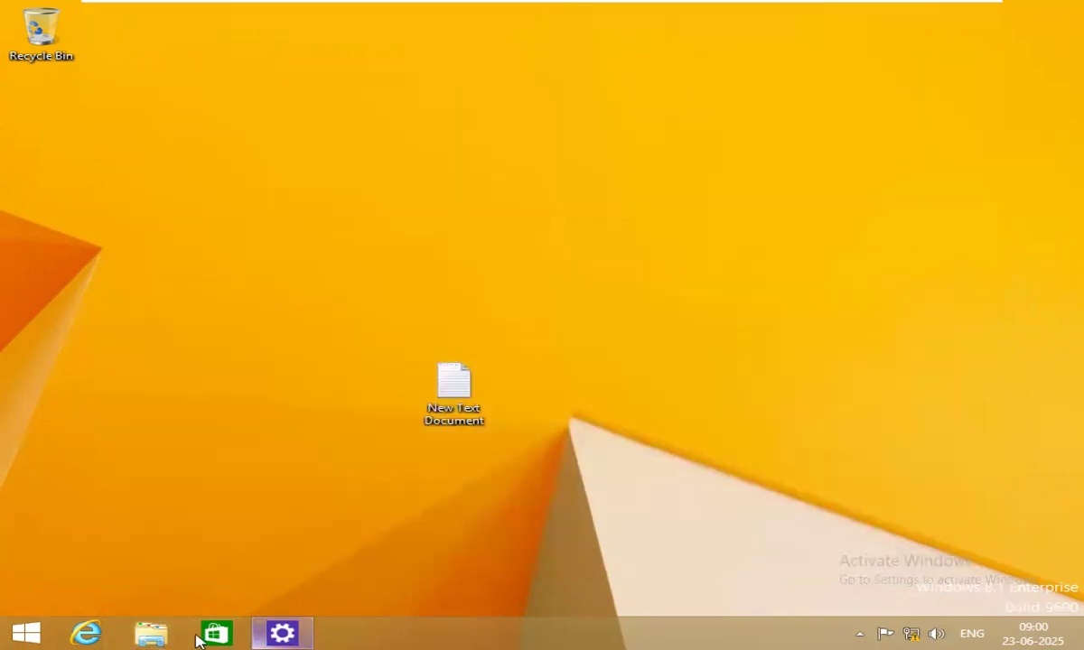
click(28, 635)
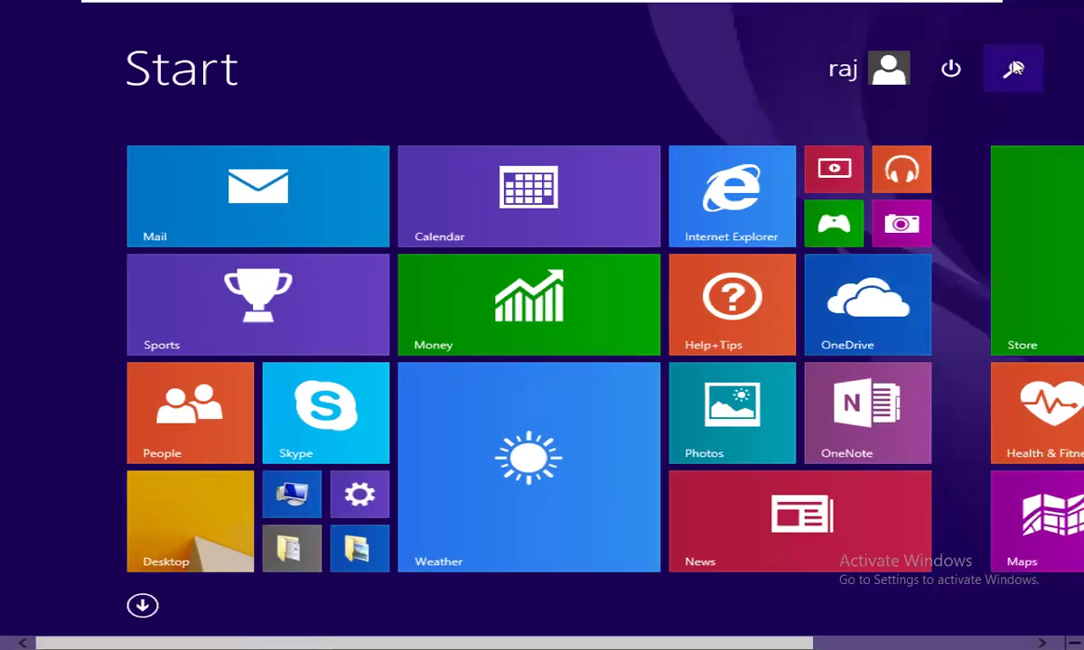
Launch the Video app from the full Apps list, then close it.
scroll(391, 528, down, 3)
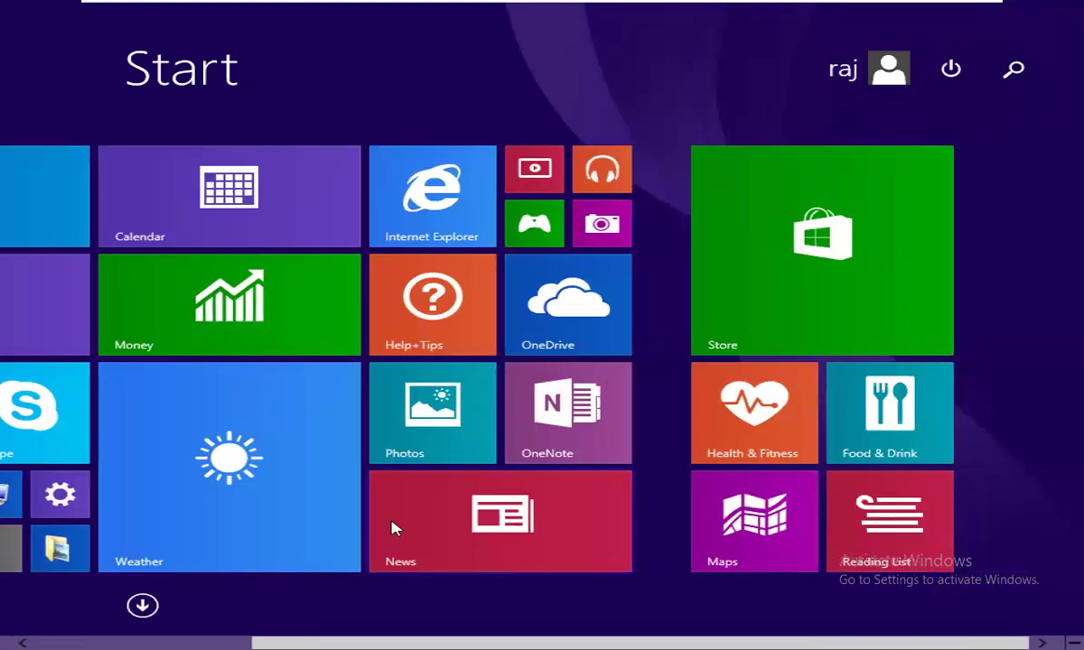
scroll(391, 529, up, 3)
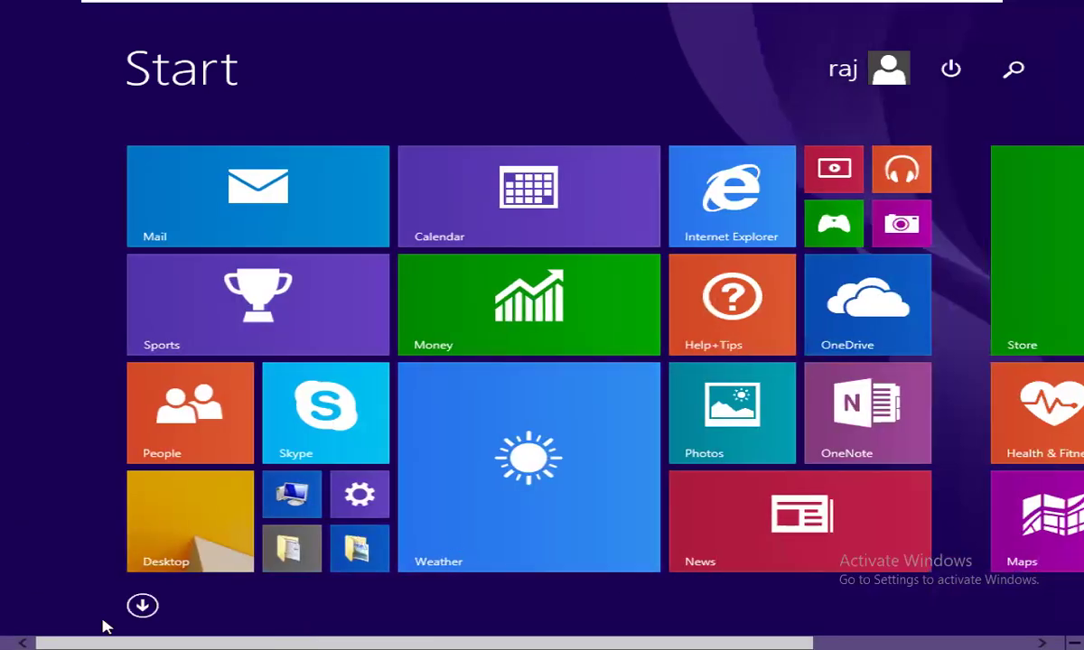
click(142, 606)
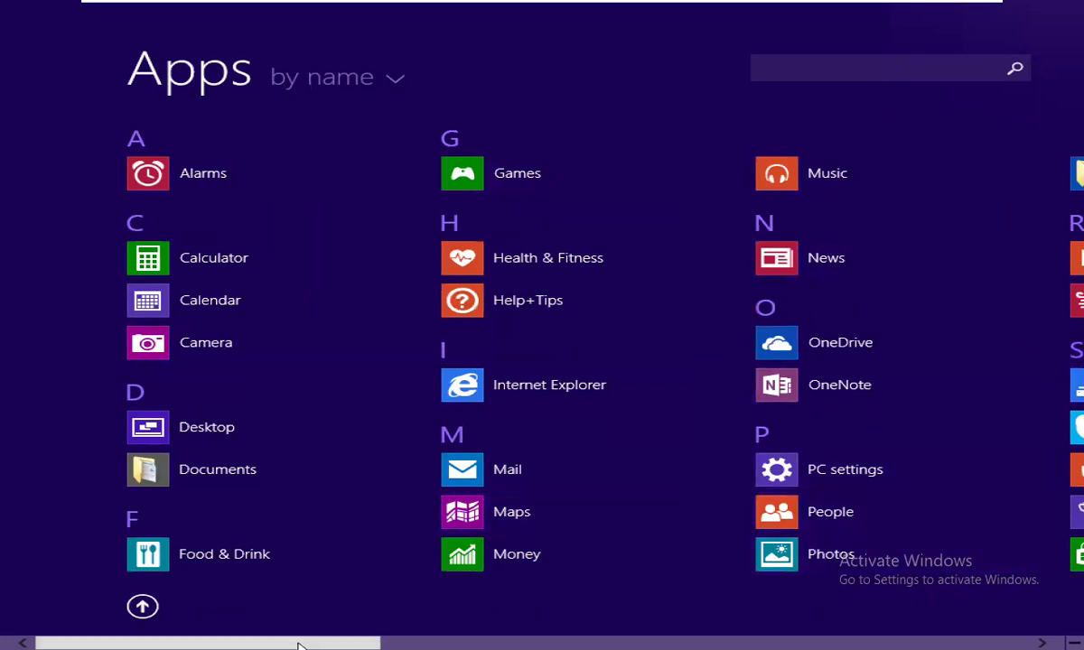
drag(303, 644, 443, 637)
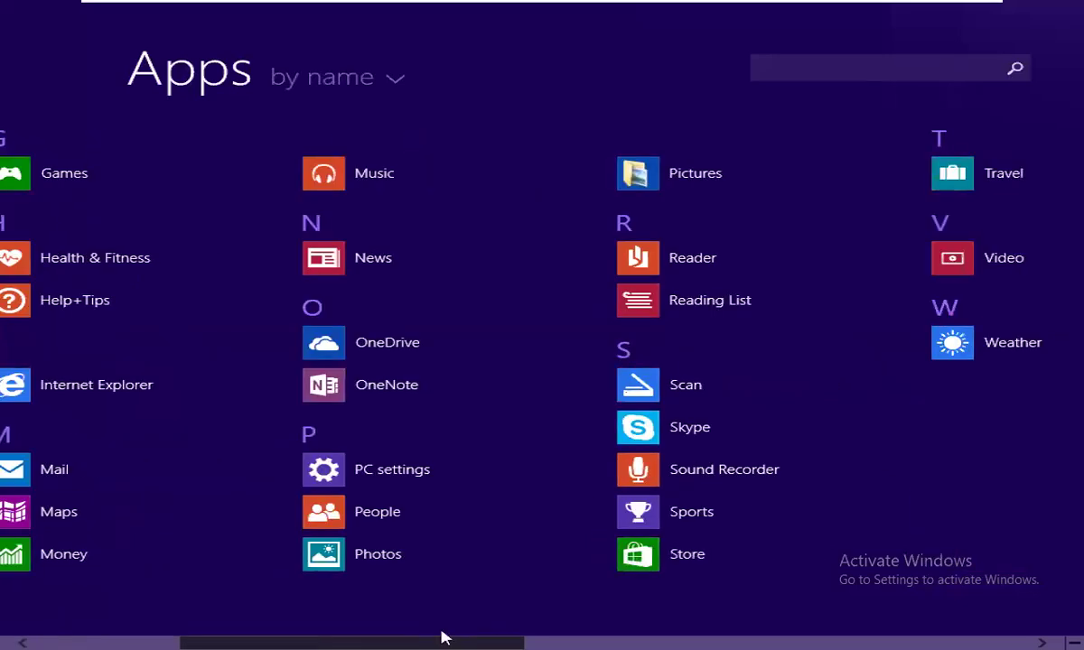
click(986, 249)
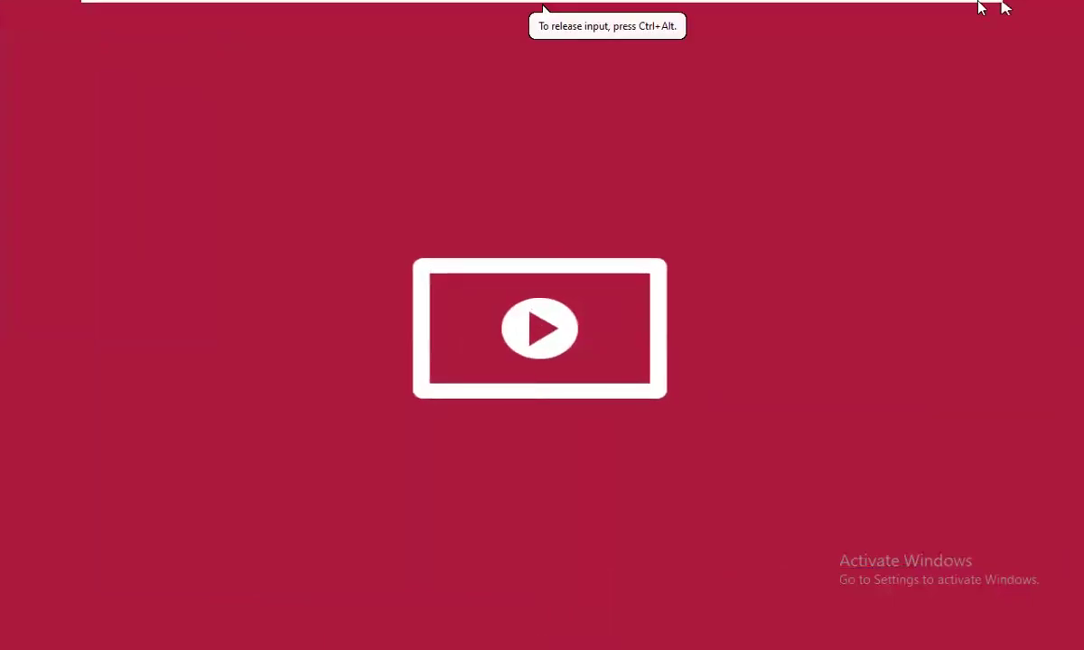
mouse_move(981, 3)
click(1068, 14)
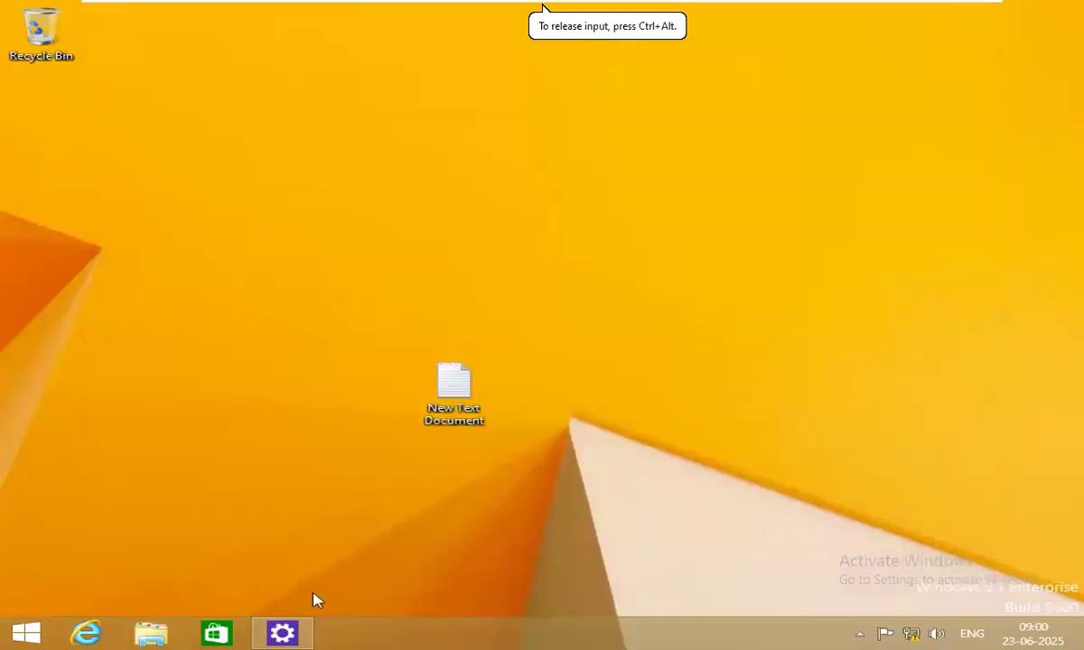
Launch Windows Media Player by searching the Apps list for 'win'.
click(25, 633)
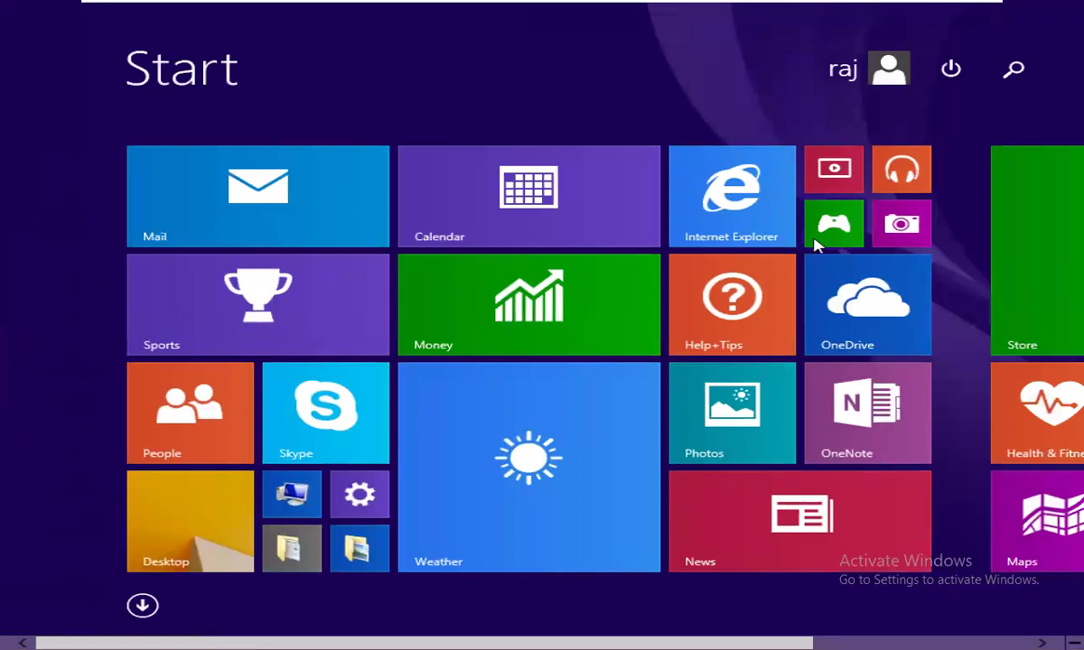
click(142, 606)
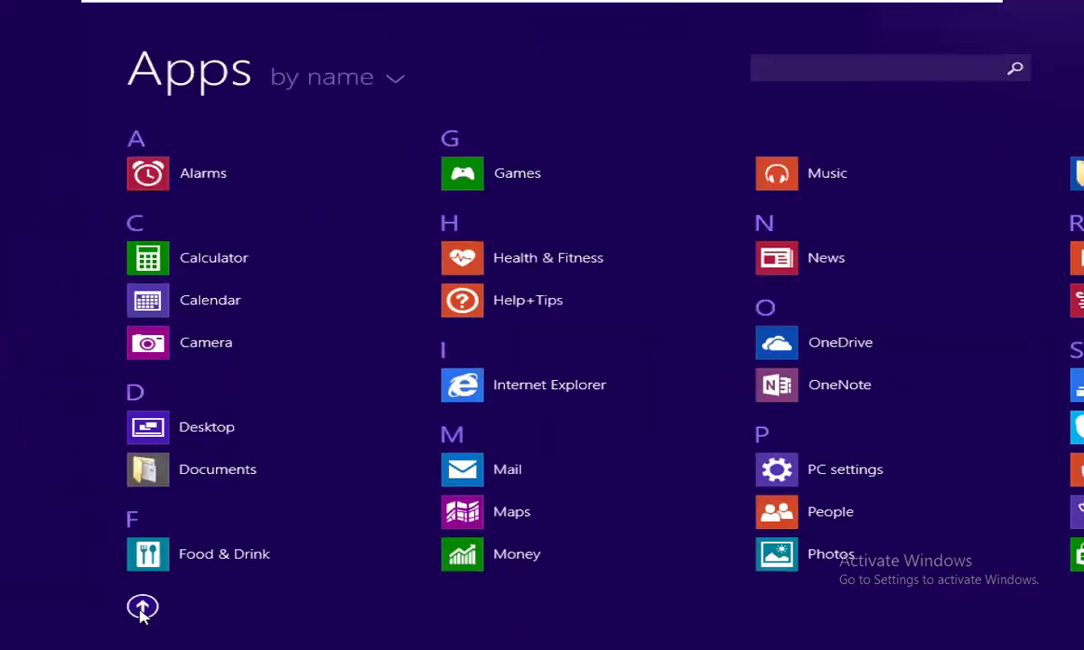
click(913, 68)
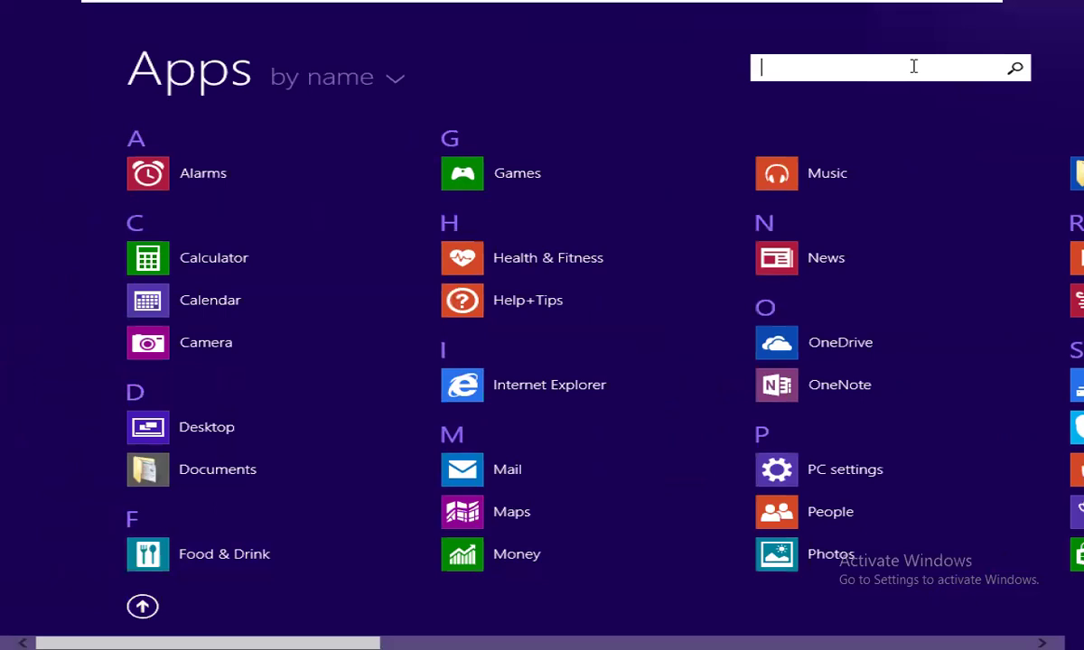
text(win)
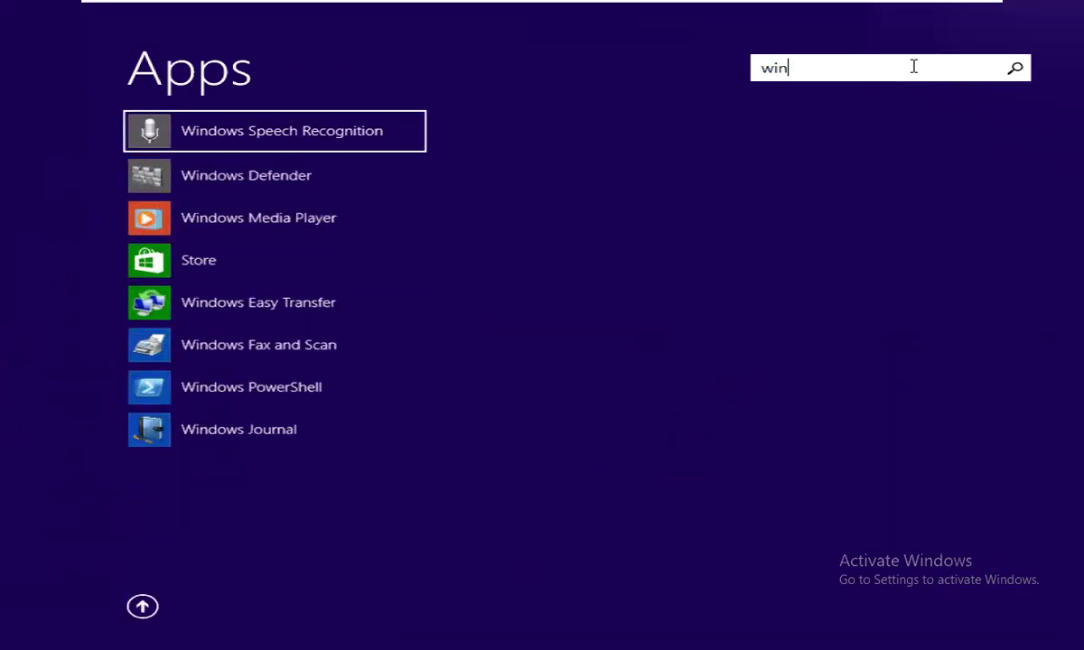
key(BackSpace)
key(BackSpace)
text(win)
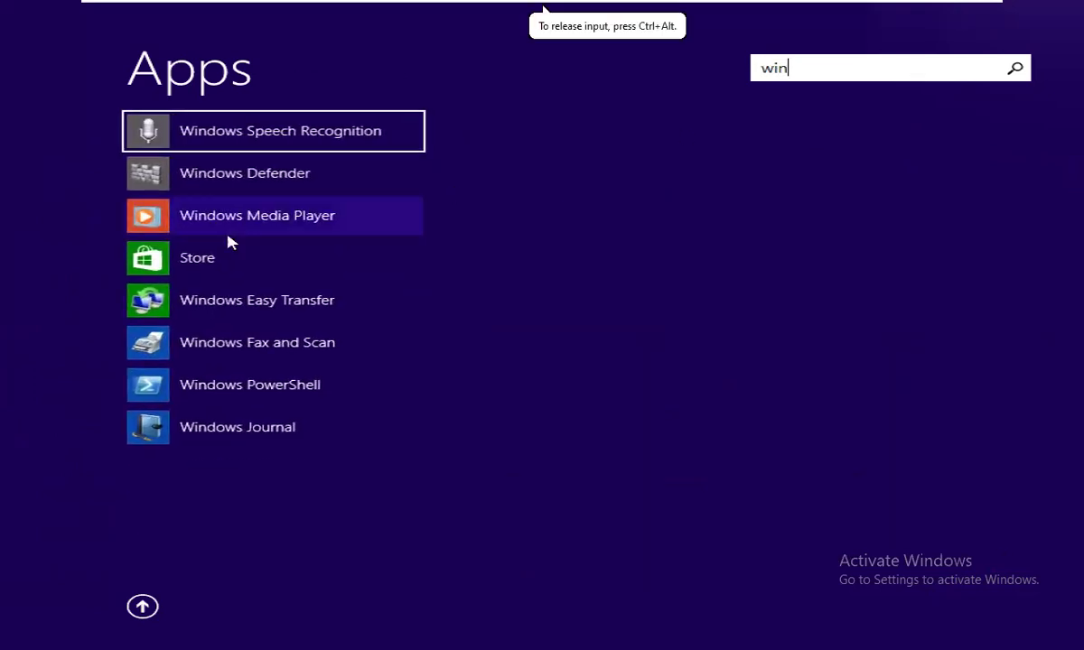
click(222, 232)
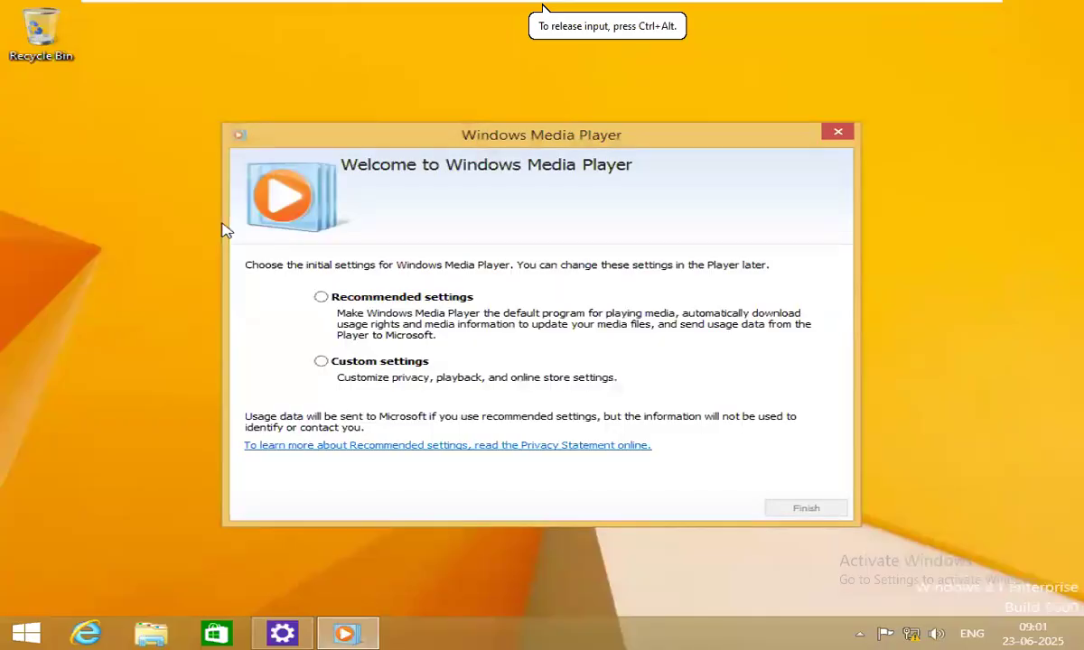
Finish the player's first-run setup with Recommended settings, then close it.
click(321, 298)
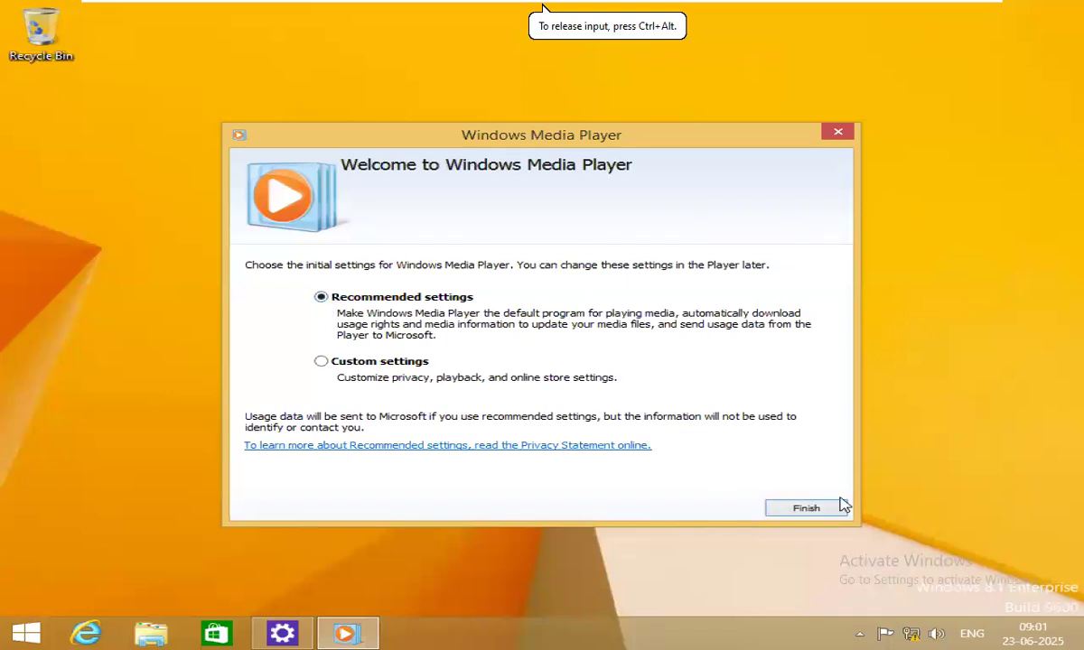
click(838, 507)
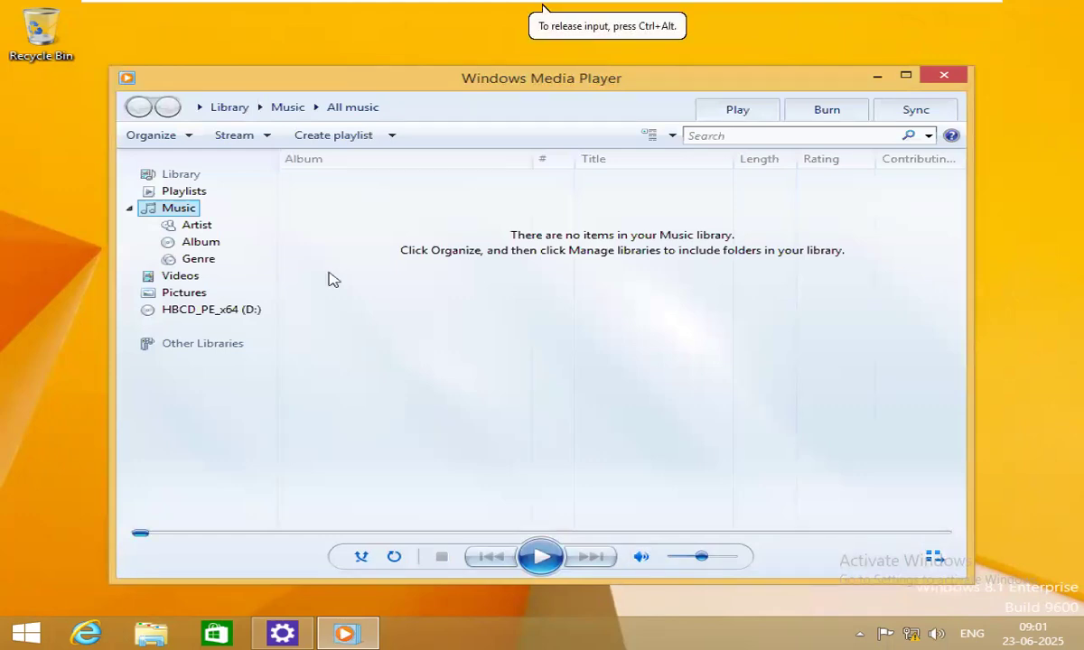
click(944, 74)
right_click(603, 203)
click(659, 250)
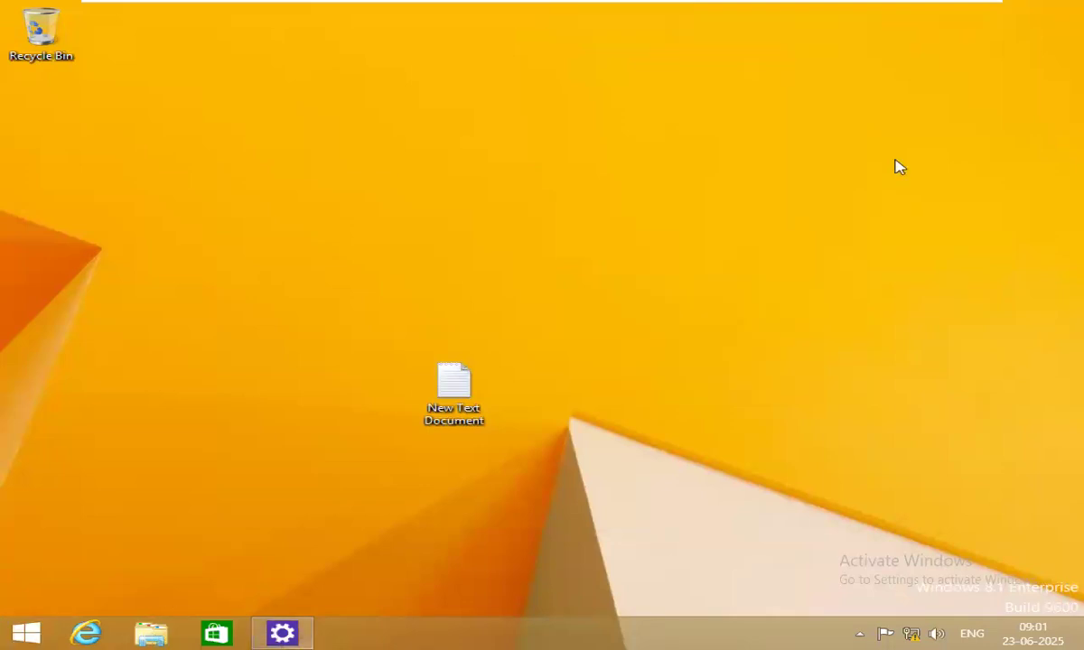
Restore the PC settings window, then switch between desktop and Start screen.
click(282, 632)
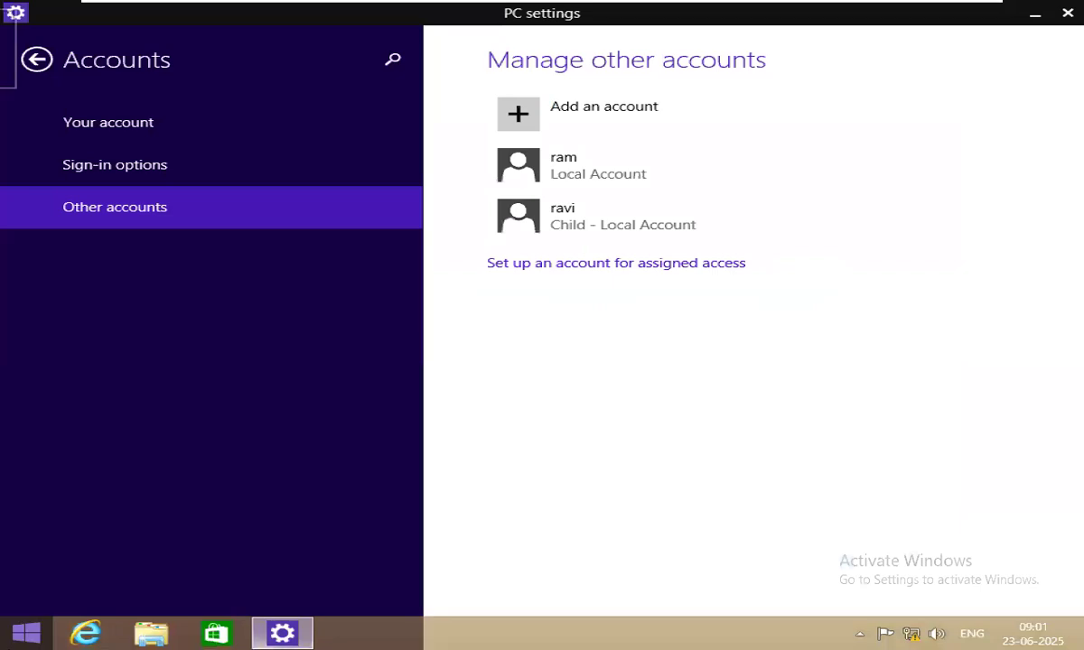
key(super)
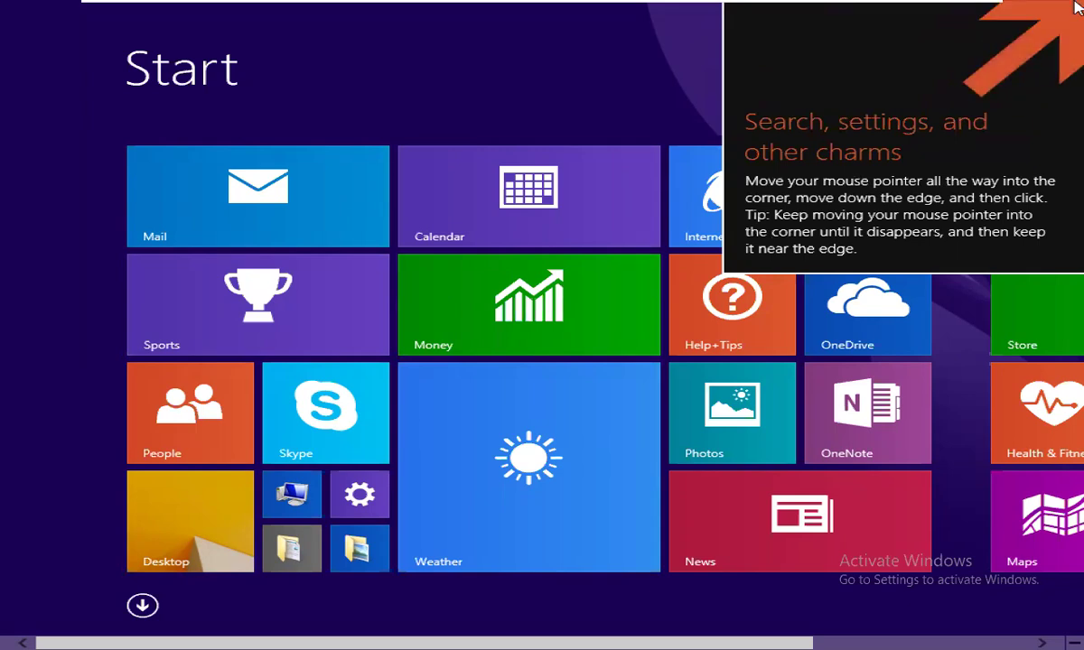
click(224, 479)
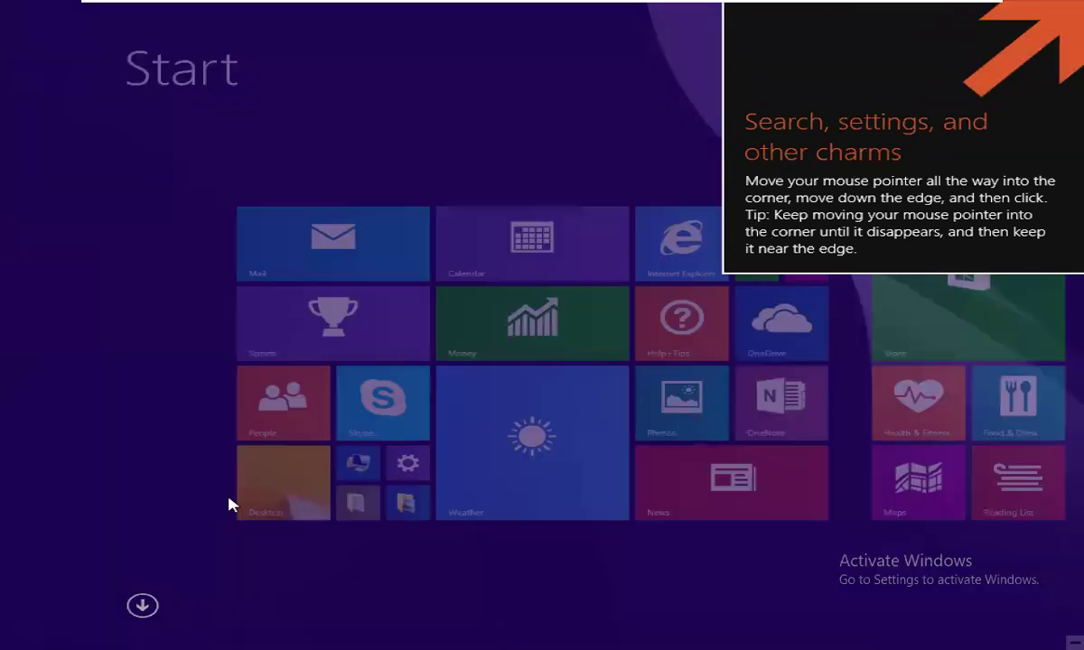
key(super)
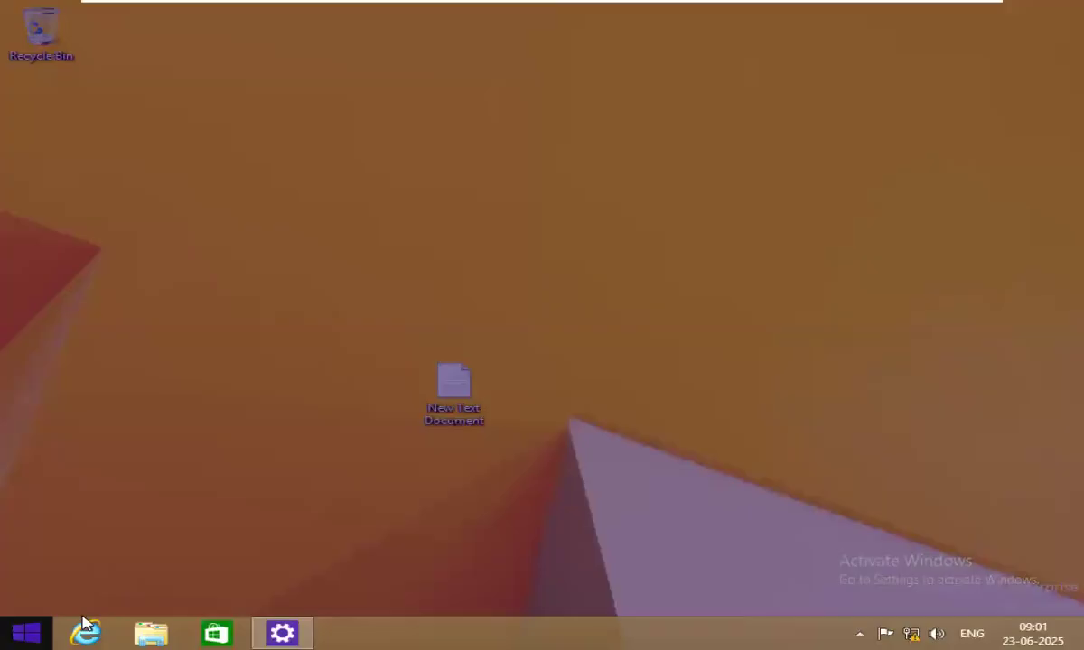
Launch WordPad via search 'wor', type 'hd', and close without saving.
click(1012, 69)
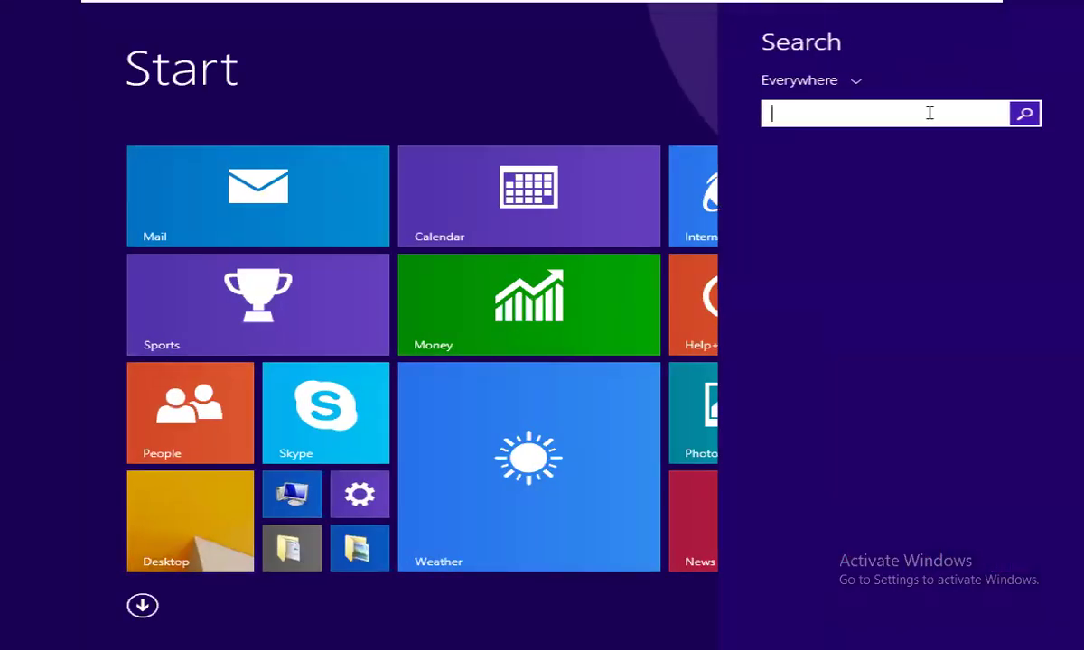
text(wordPad)
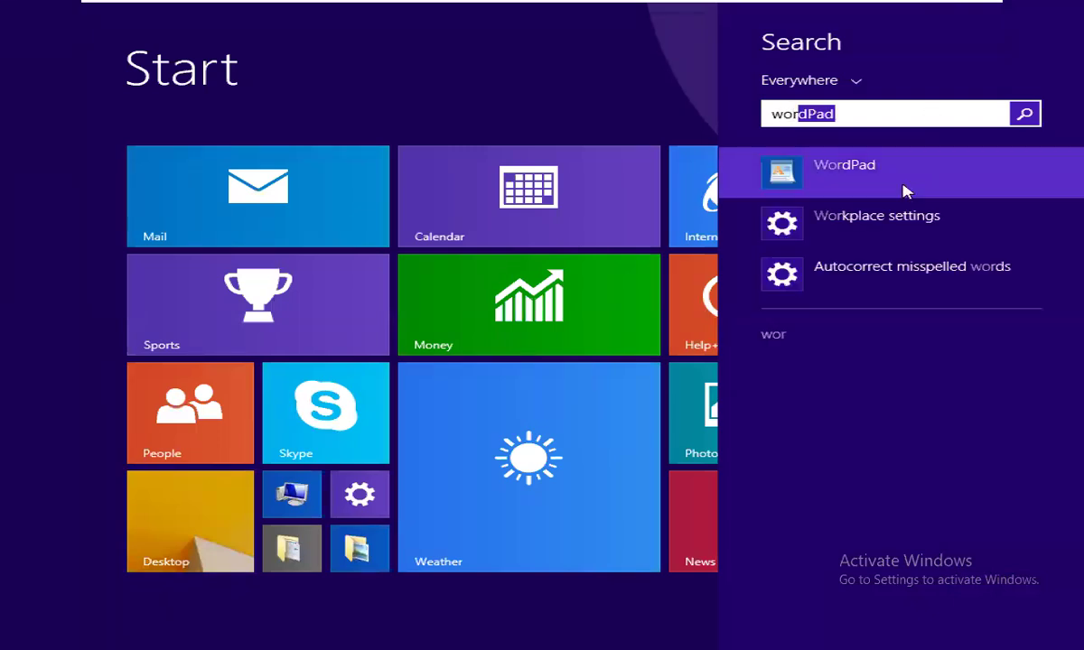
click(849, 176)
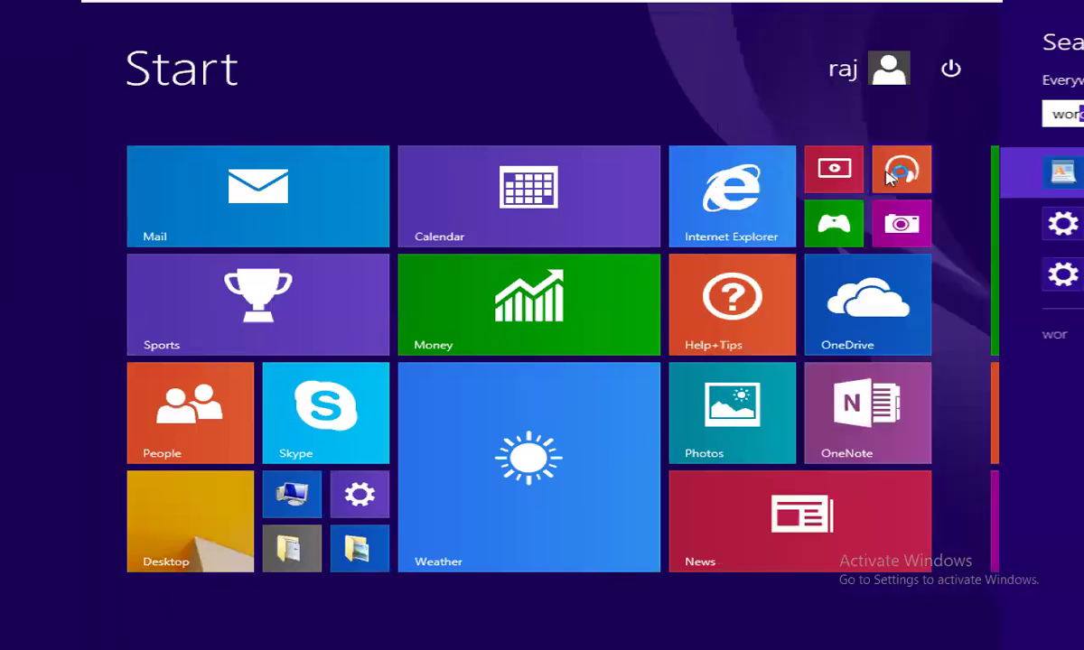
text(hdhhd)
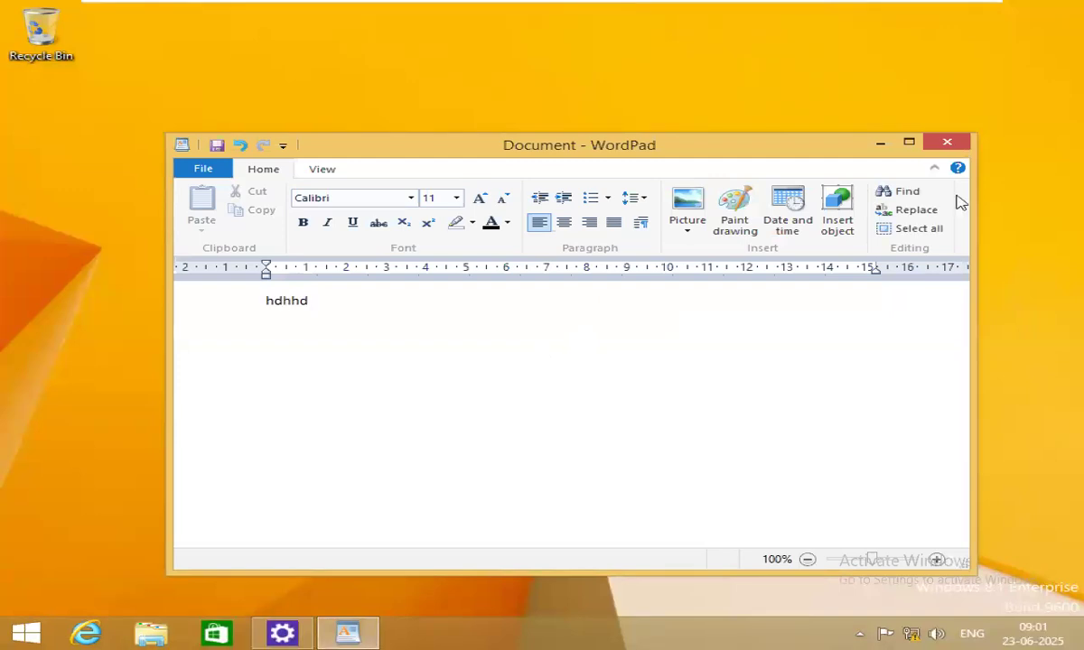
click(954, 144)
click(628, 366)
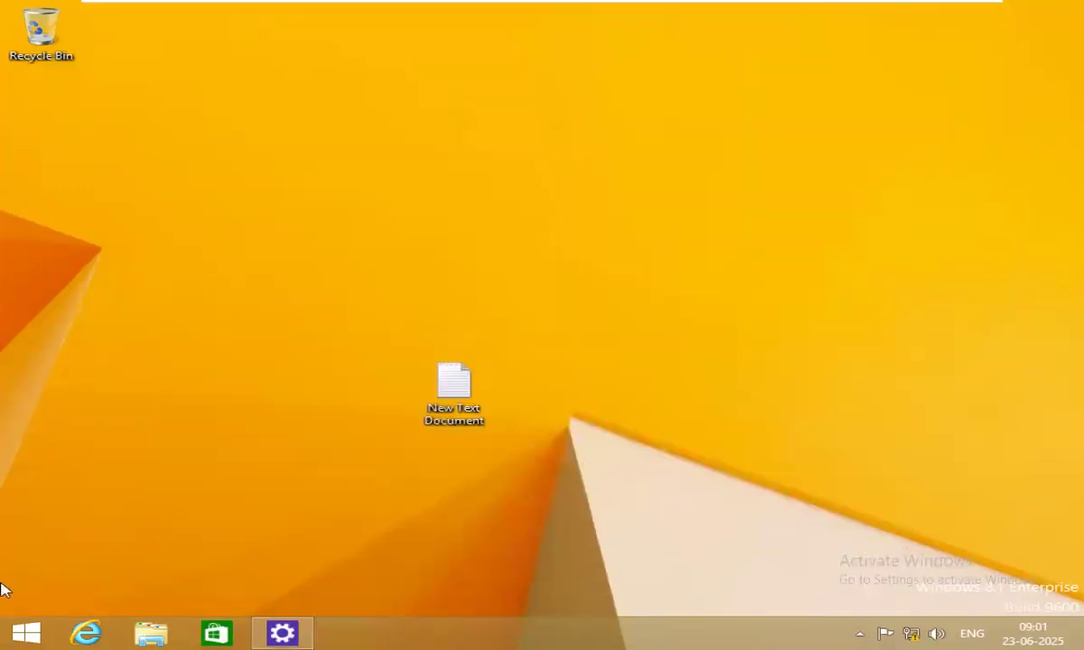
Sign out of the current account from the Start screen's account tile.
click(22, 632)
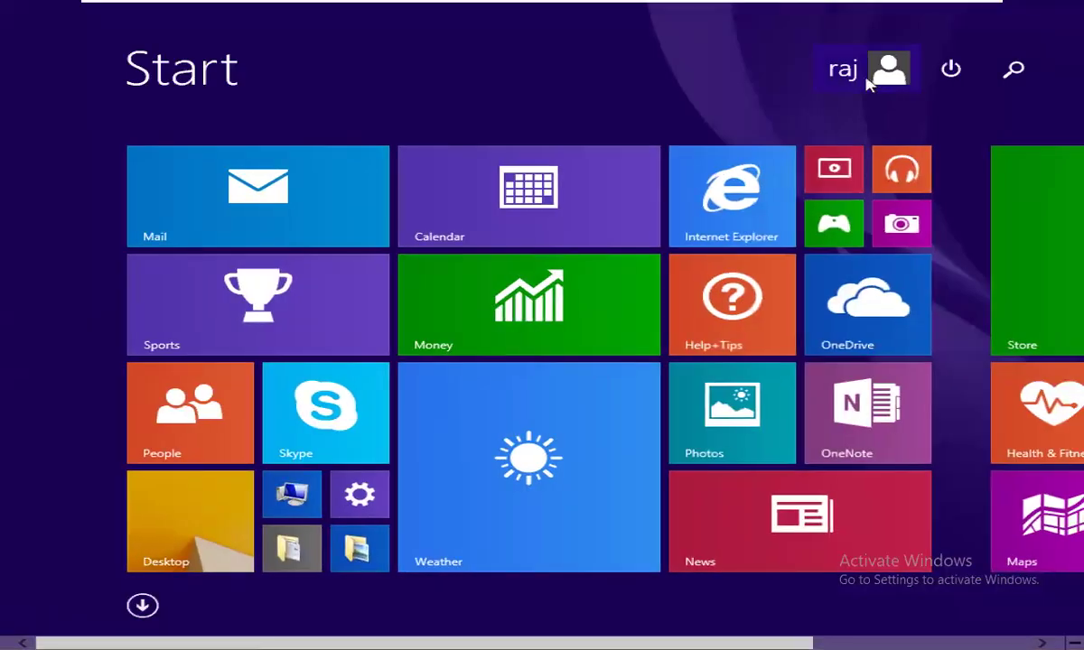
click(883, 68)
click(694, 183)
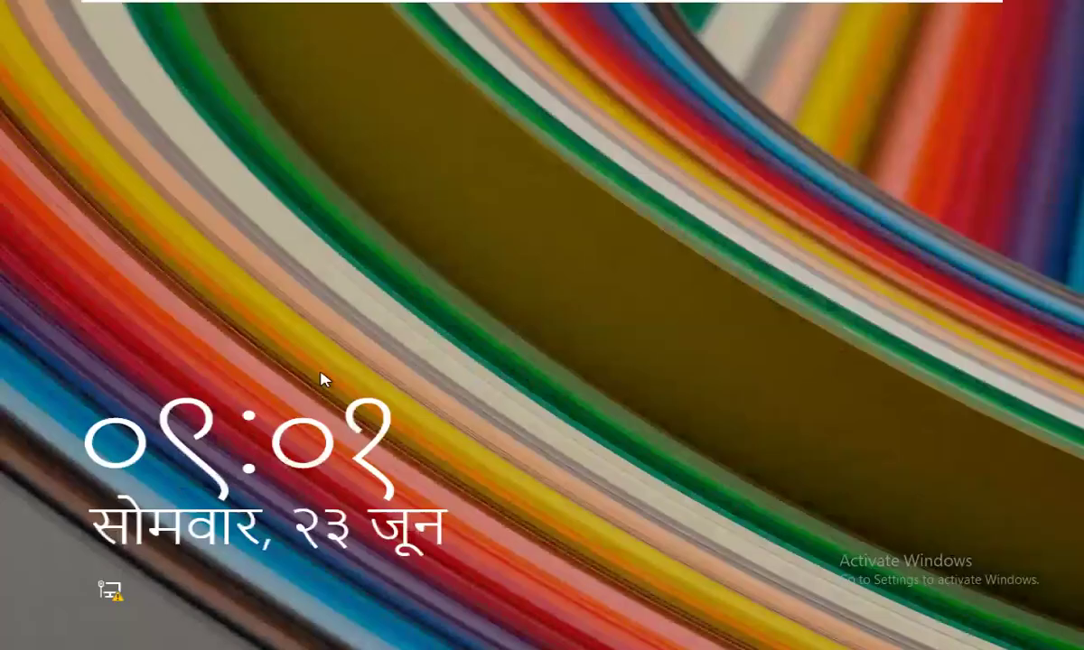
Try signing in to the restricted account with a password, which is rejected.
click(323, 379)
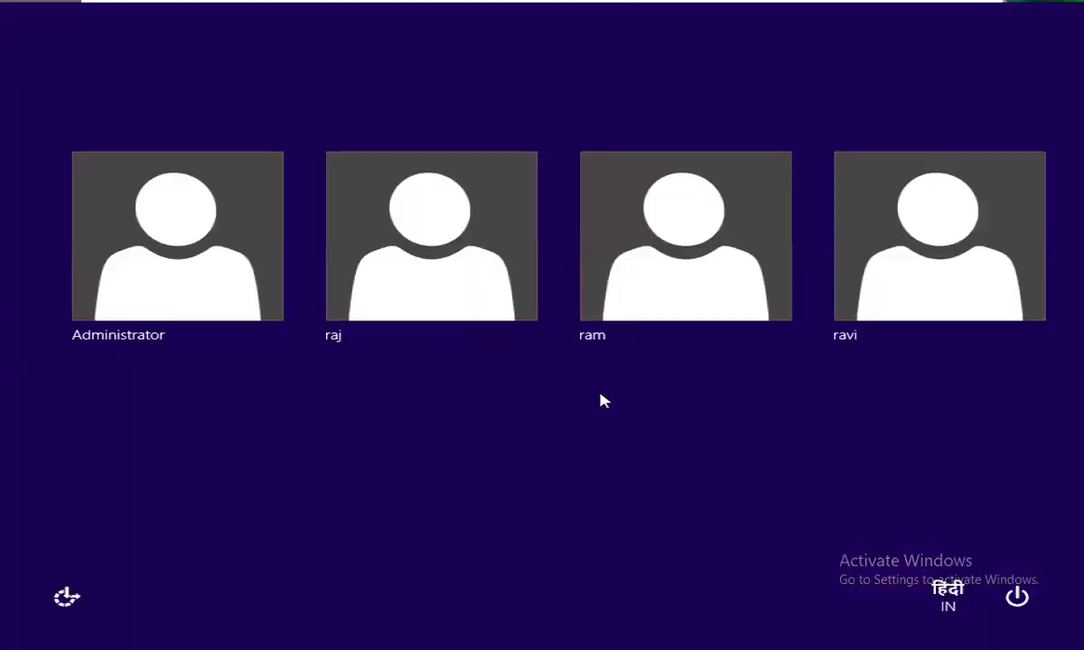
click(634, 293)
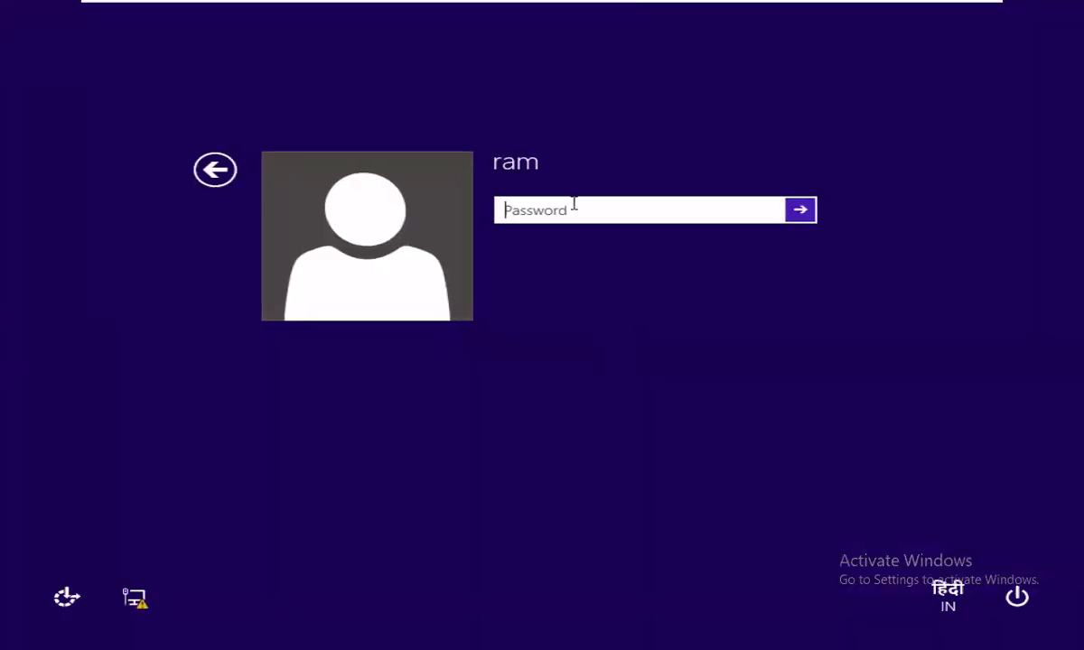
text(12)
key(Return)
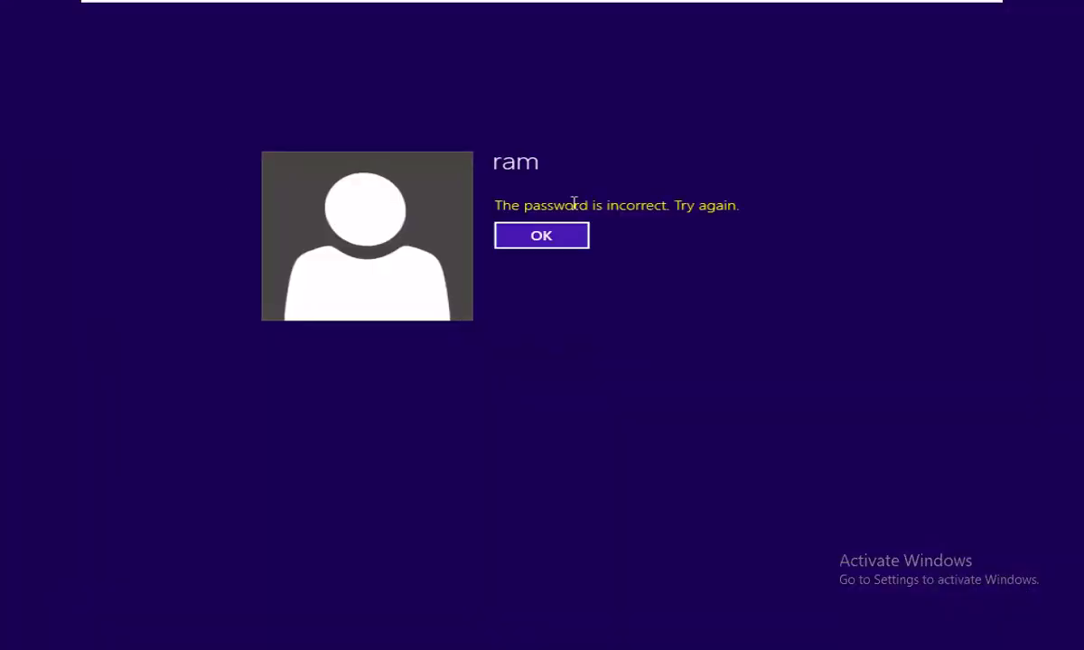
key(Return)
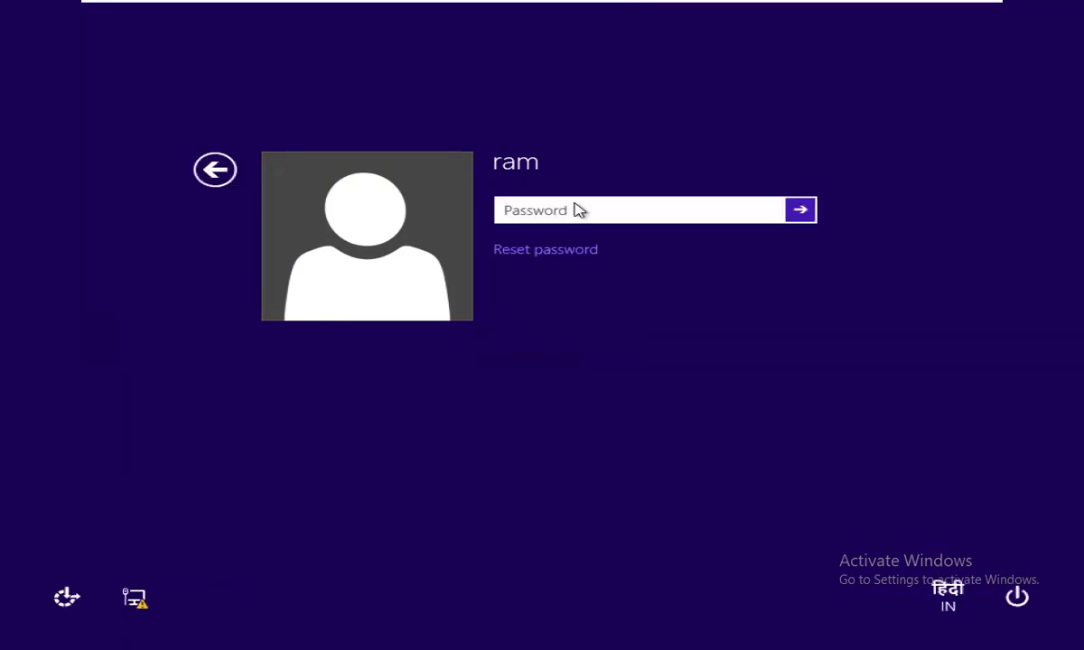
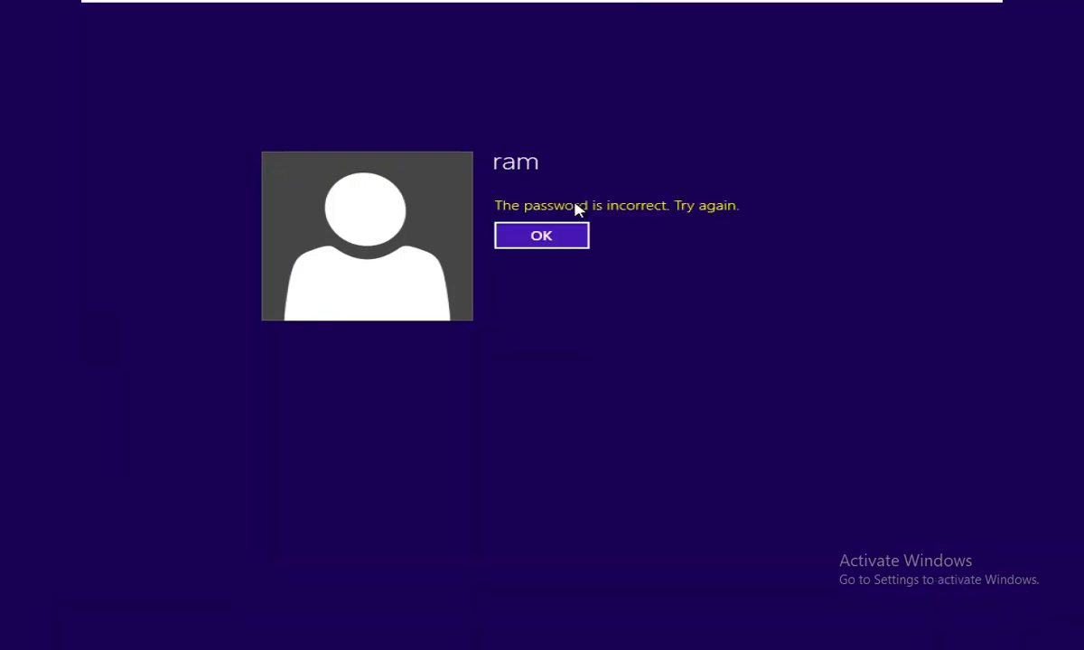
Dismiss the child account's wrong-password error and sign in with the other user tile.
key(Return)
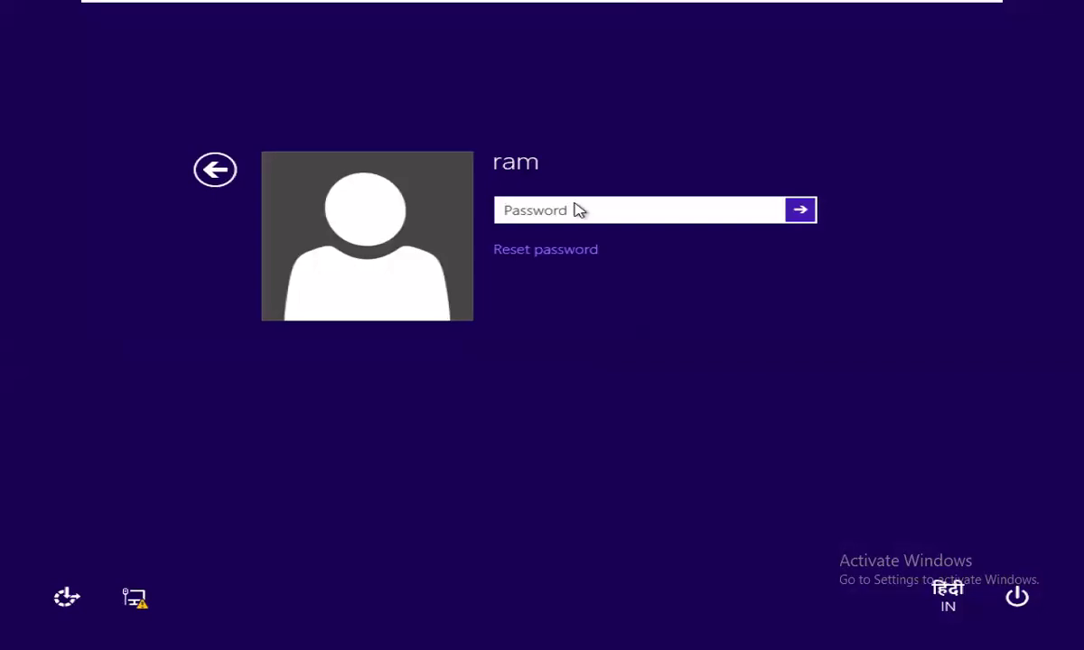
click(215, 170)
click(395, 298)
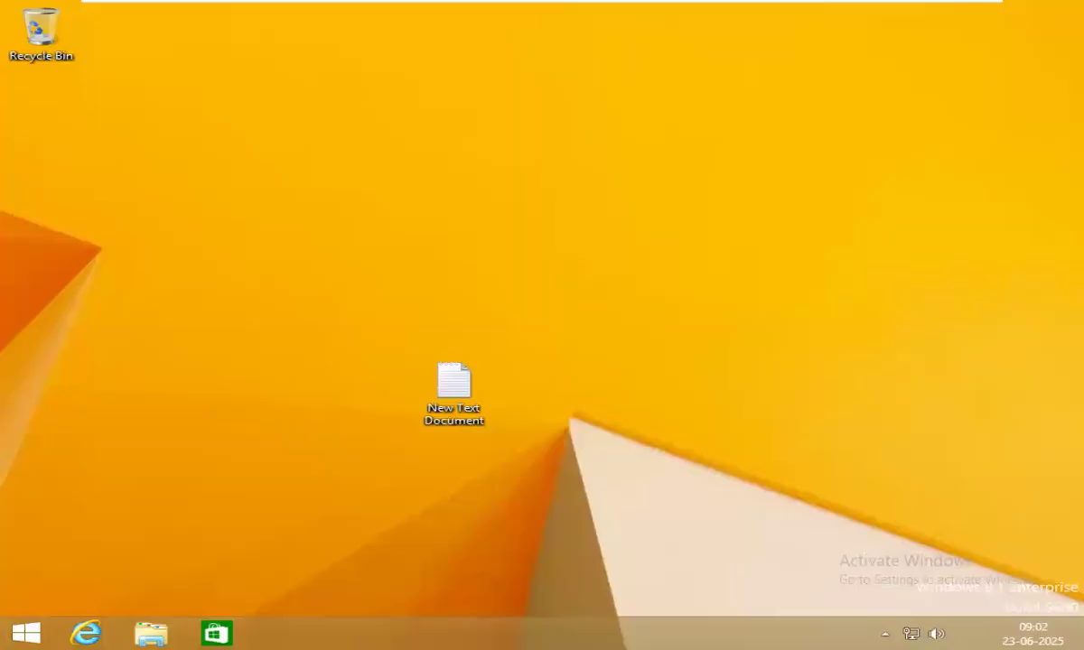
Open Computer Management from This PC and list the users under Local Users and Groups.
right_click(433, 174)
key(super+e)
right_click(210, 253)
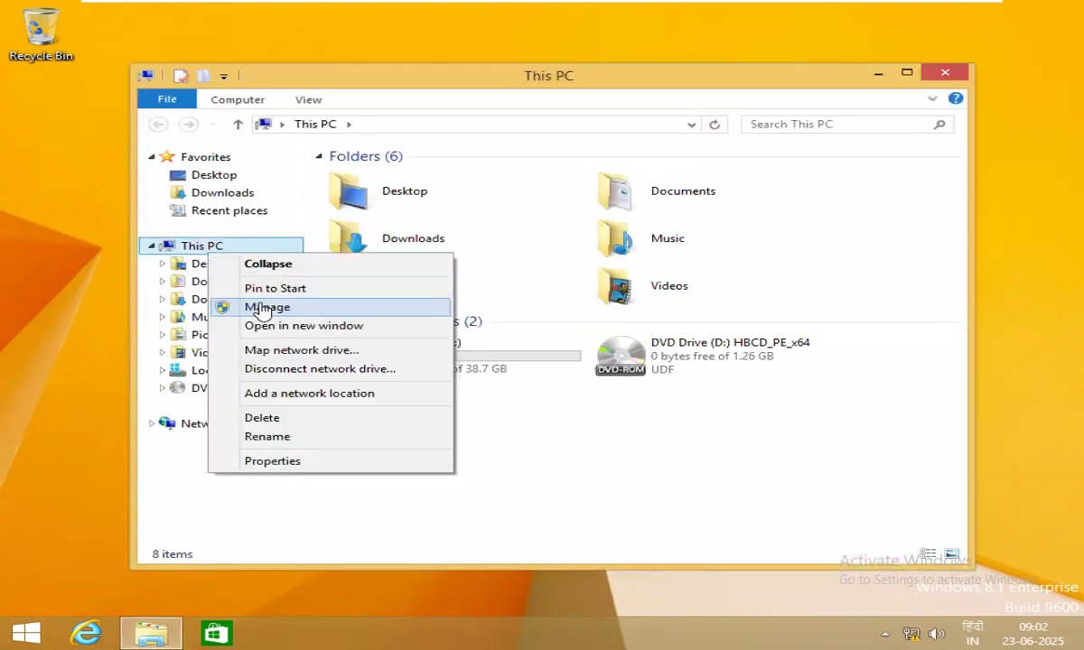
click(217, 307)
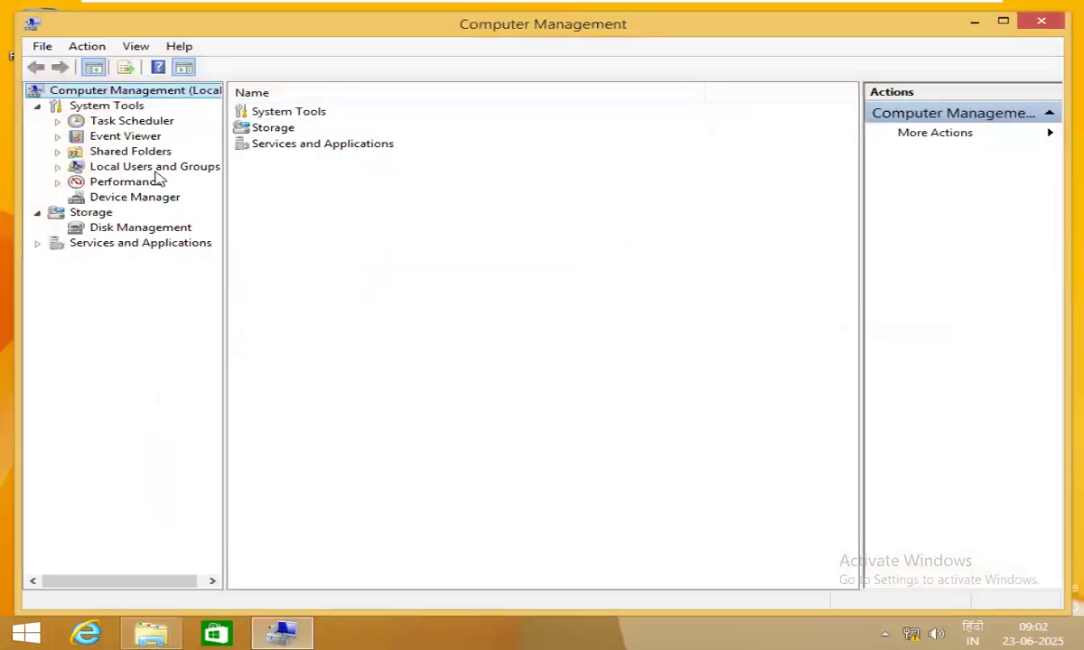
click(153, 167)
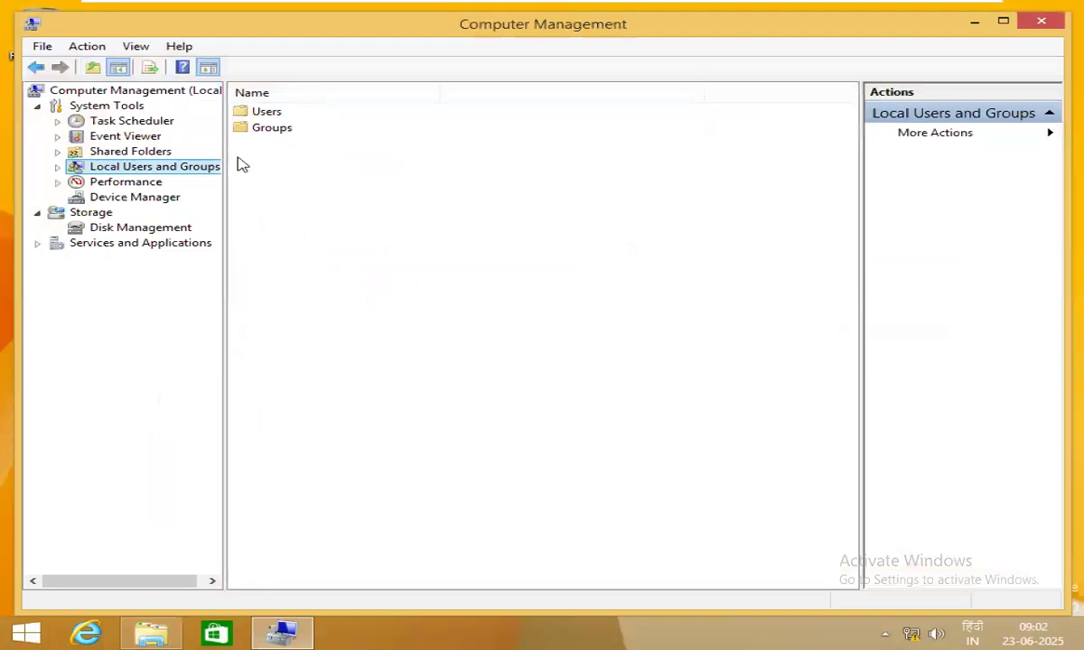
double_click(275, 111)
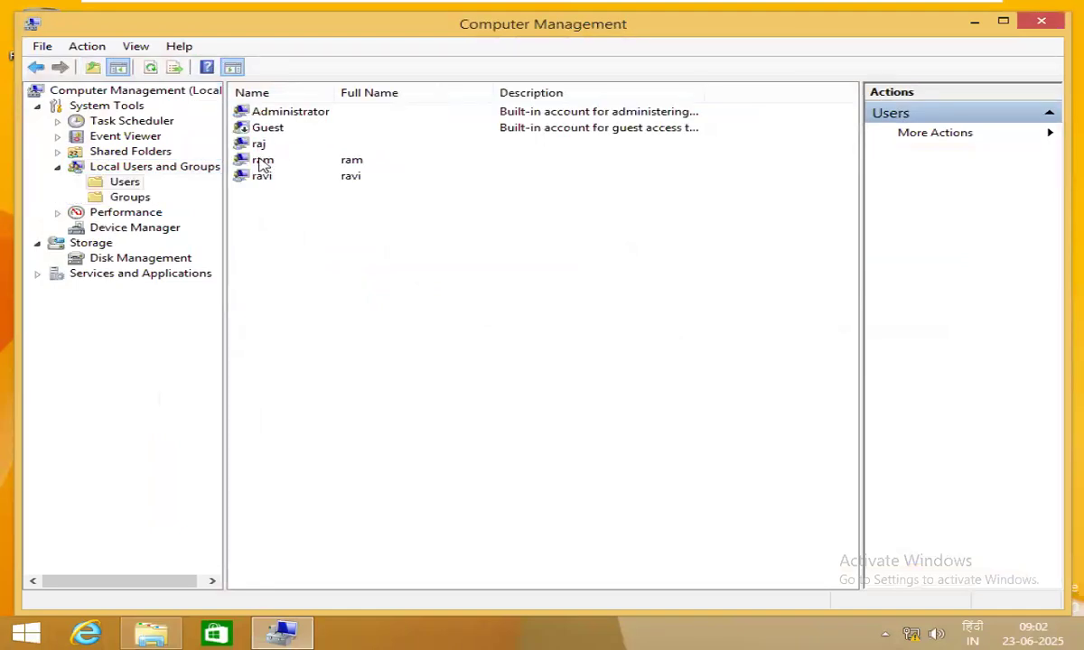
Set a new password for the child account, entering it twice and confirming.
right_click(246, 160)
click(312, 172)
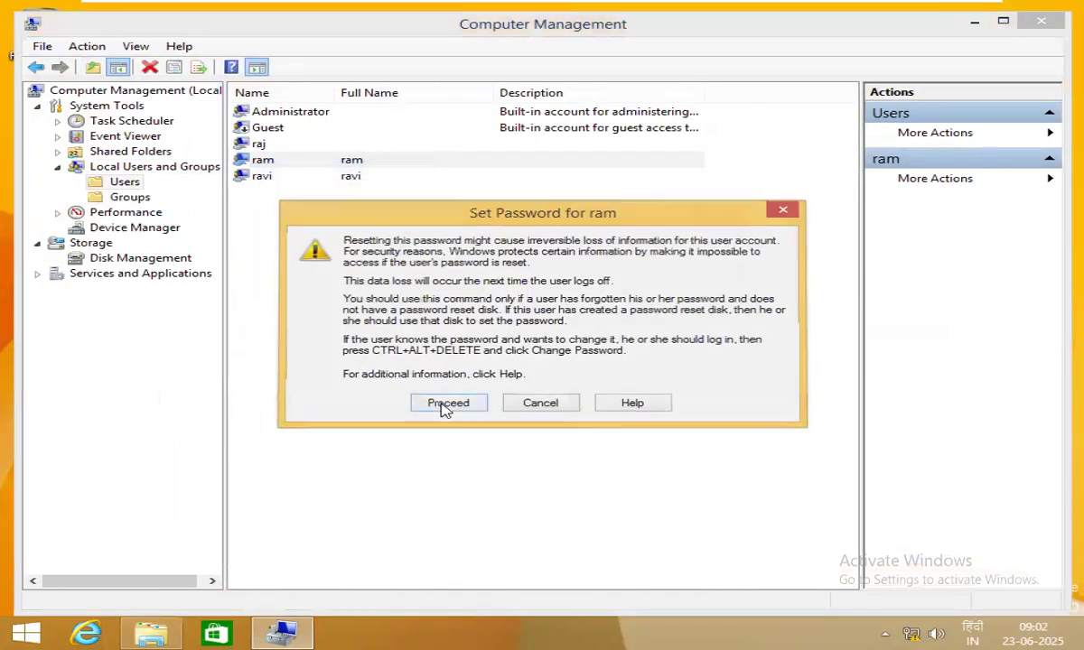
click(446, 402)
text(123)
key(Tab)
text(123)
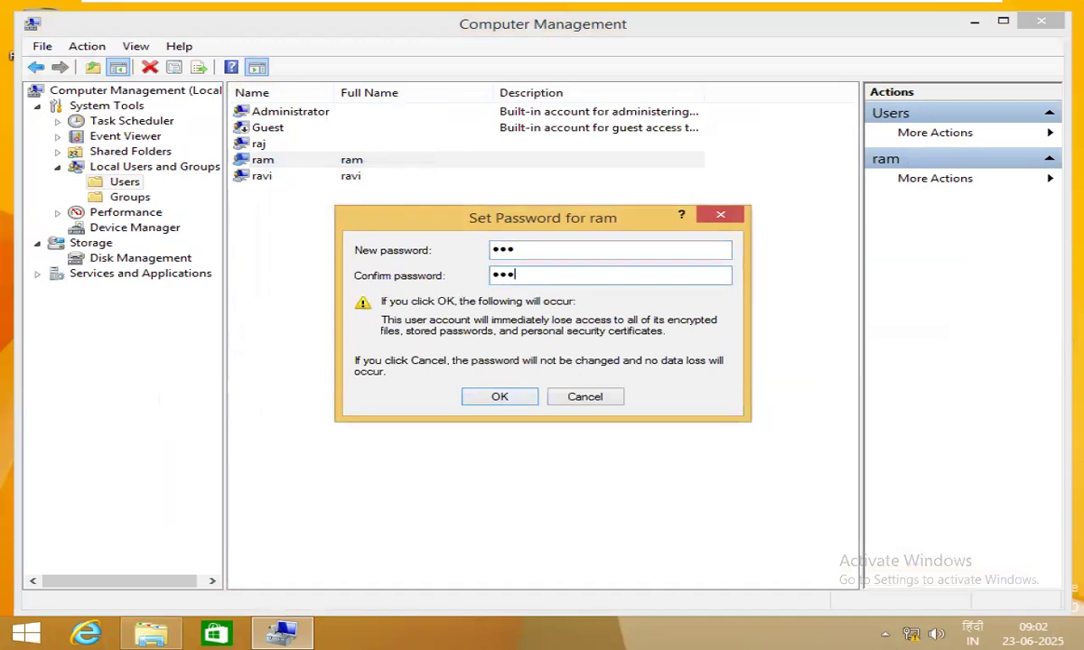
click(520, 398)
click(602, 361)
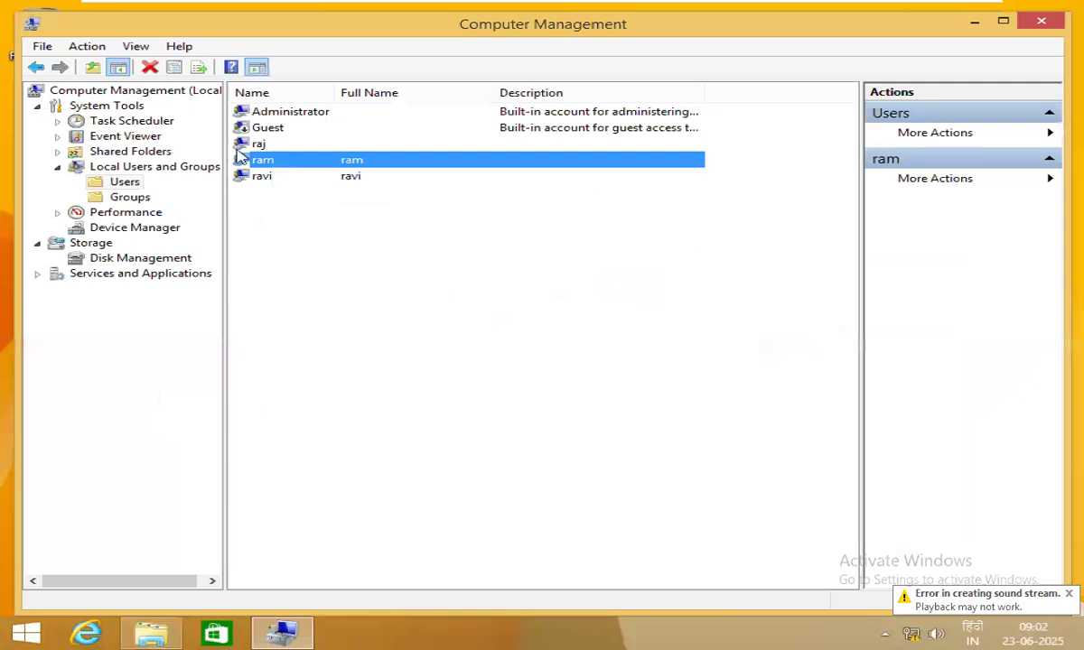
View the child account's properties without changes, then close Computer Management.
double_click(239, 159)
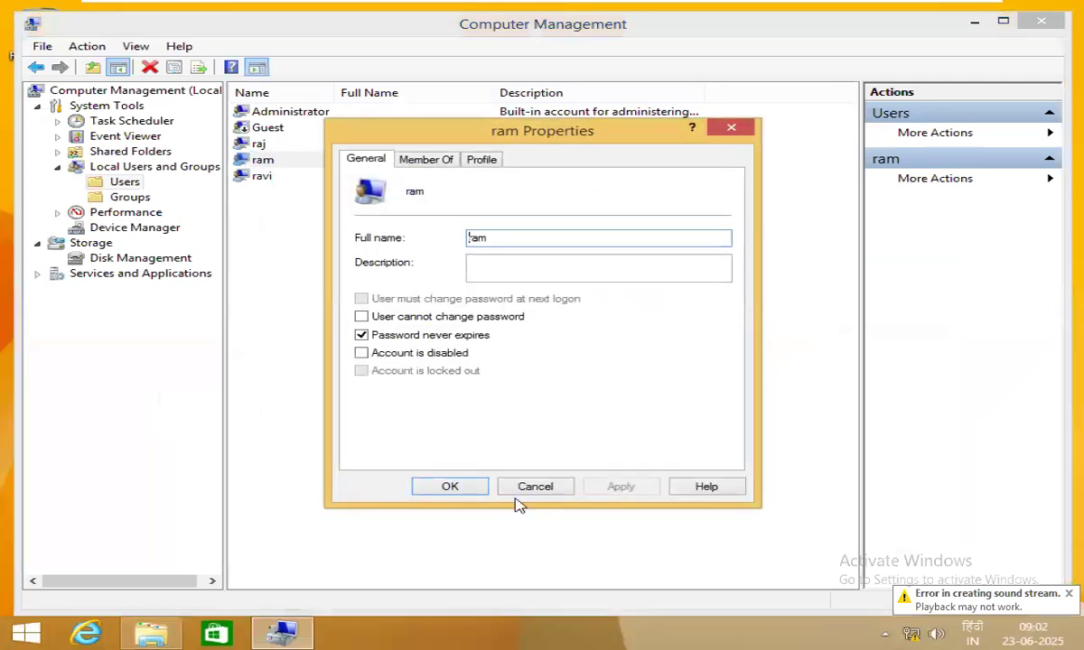
click(450, 486)
click(1062, 20)
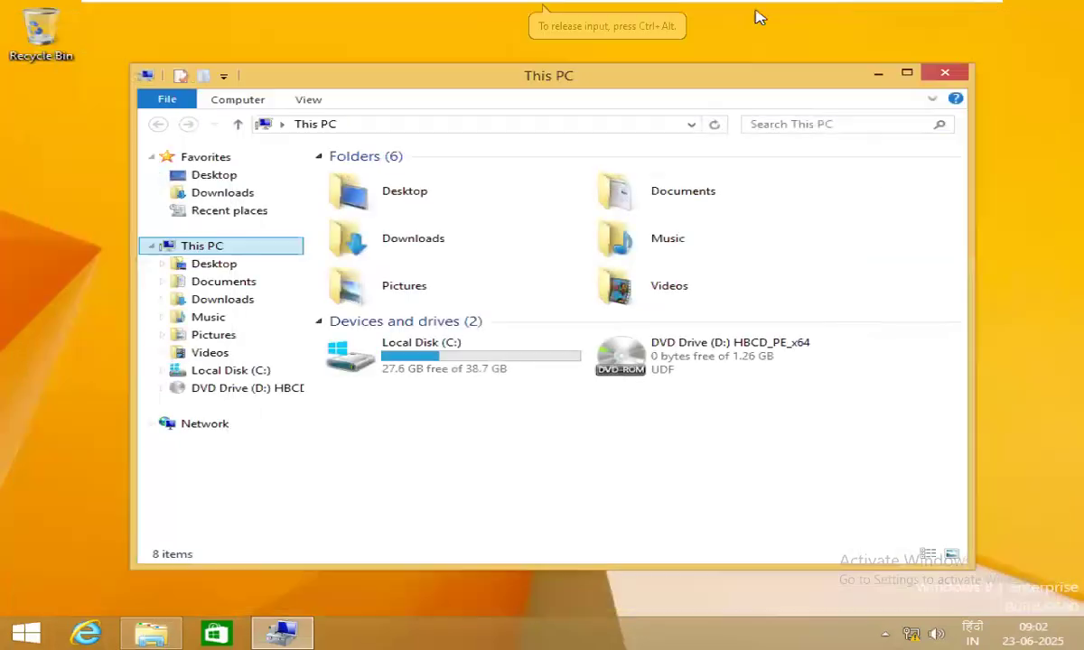
Sign out of the current account from the Start screen's account menu.
click(26, 633)
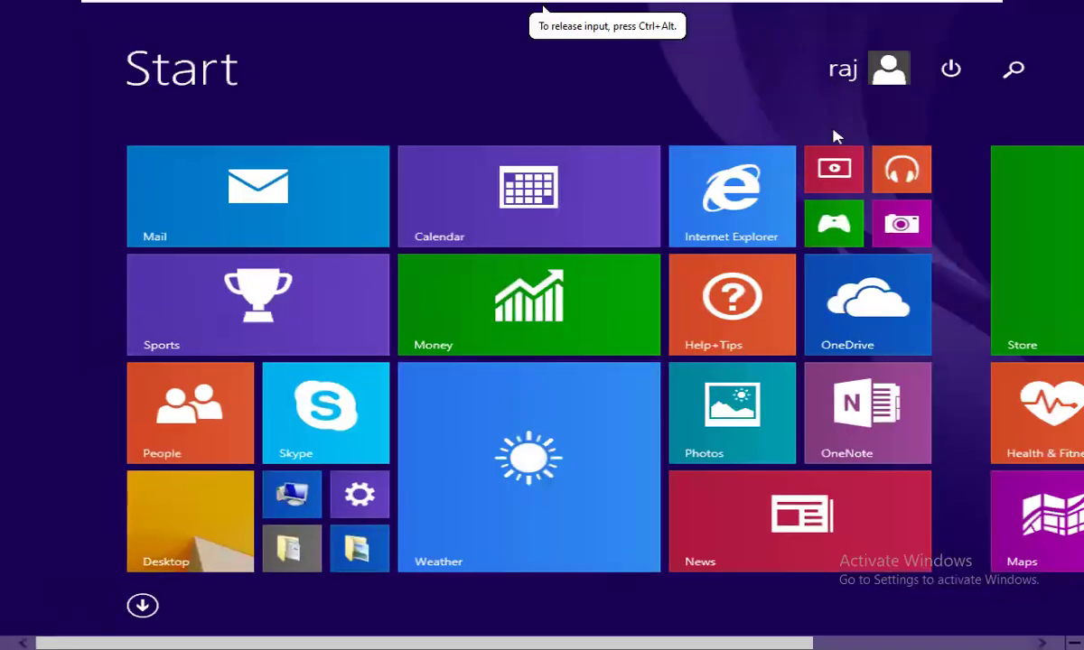
click(842, 72)
click(662, 185)
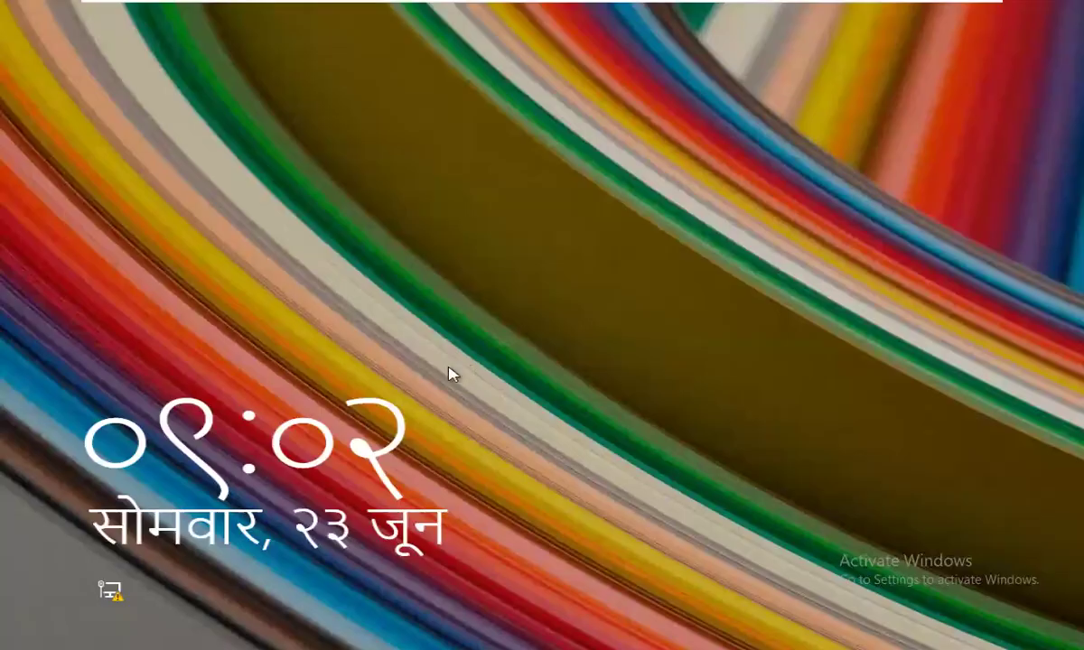
Sign in to the child account with its new password.
click(452, 373)
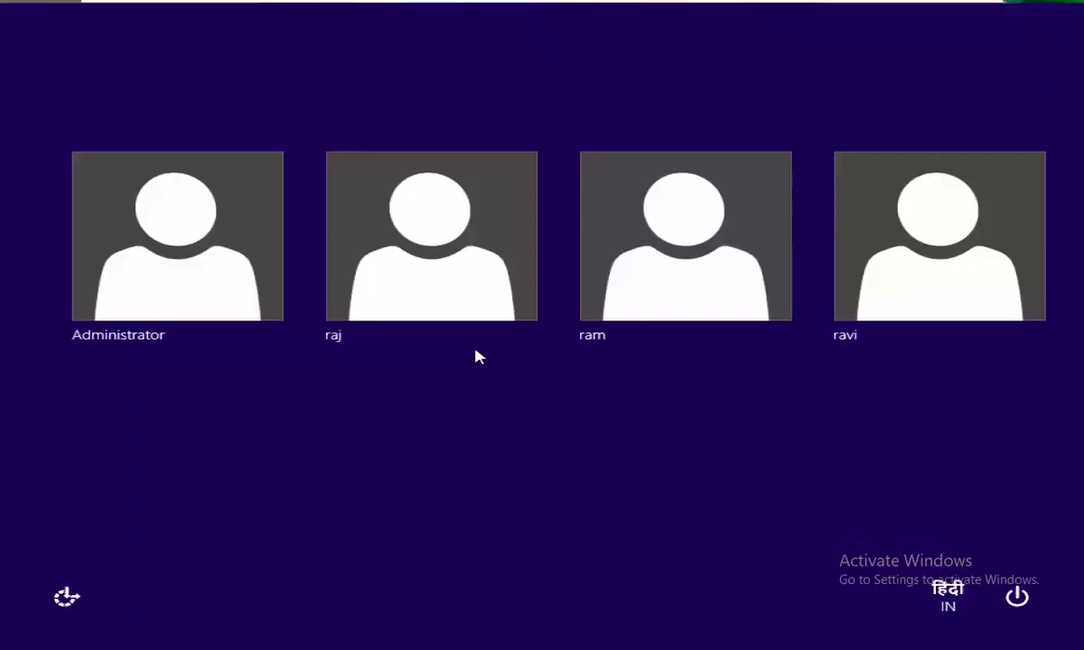
click(734, 261)
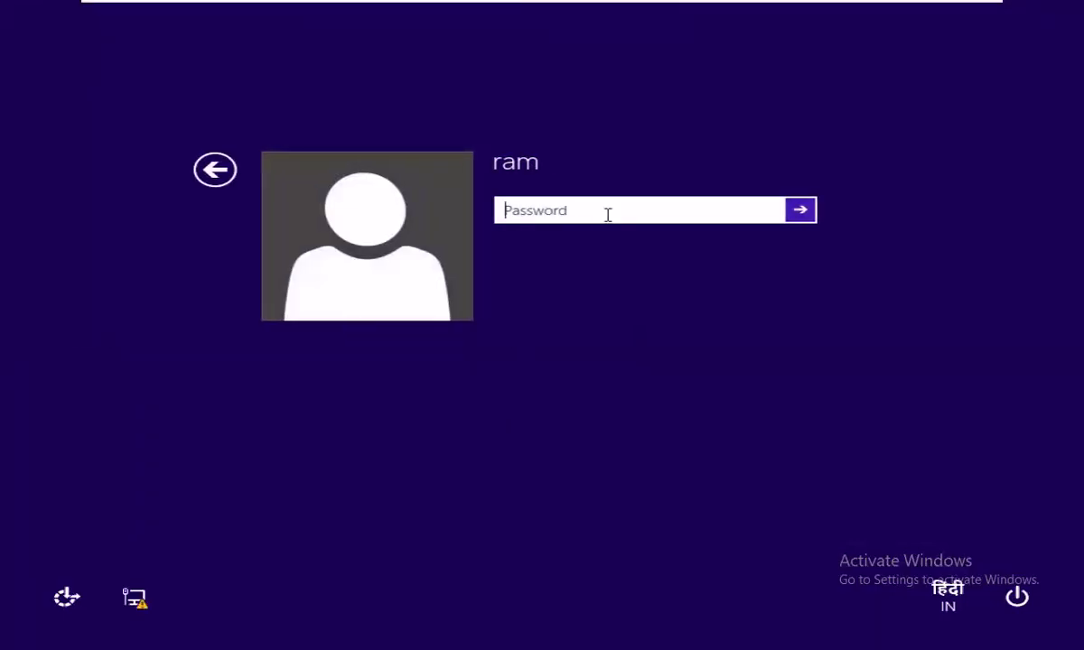
text(123)
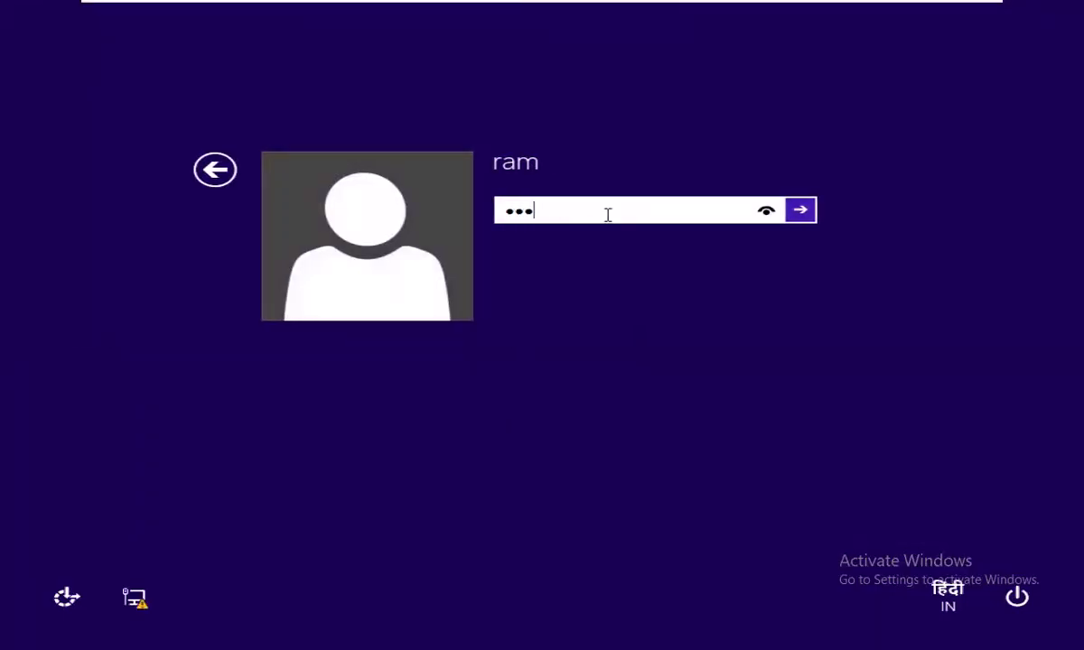
key(Return)
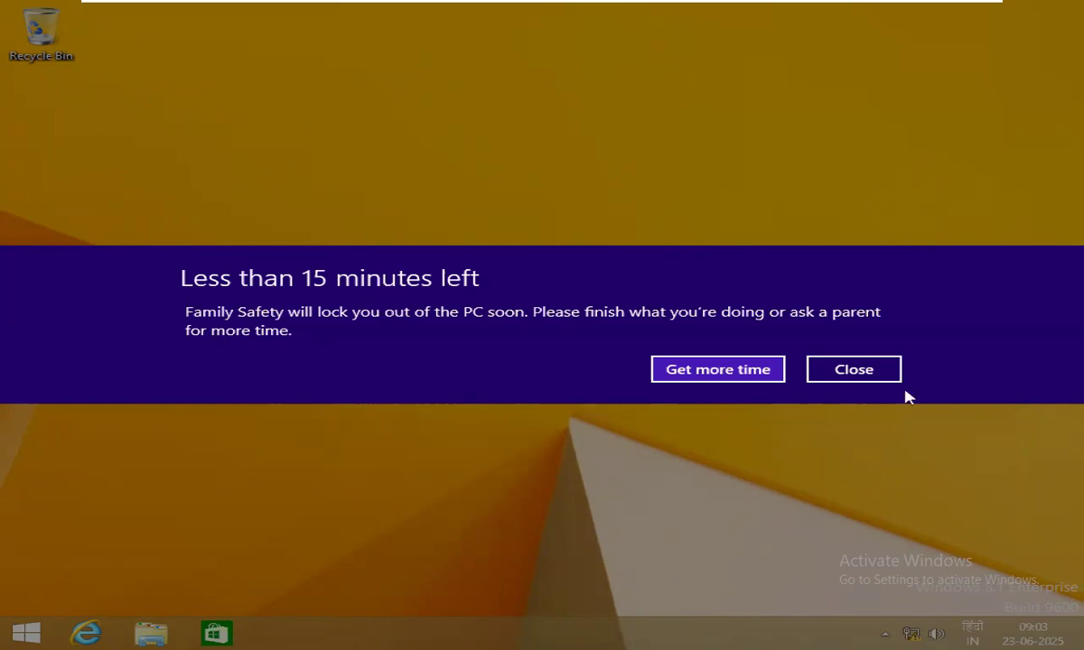
Close the 'Less than 15 minutes left' warning and refresh the desktop twice.
click(873, 370)
right_click(259, 278)
click(298, 320)
right_click(335, 181)
click(390, 238)
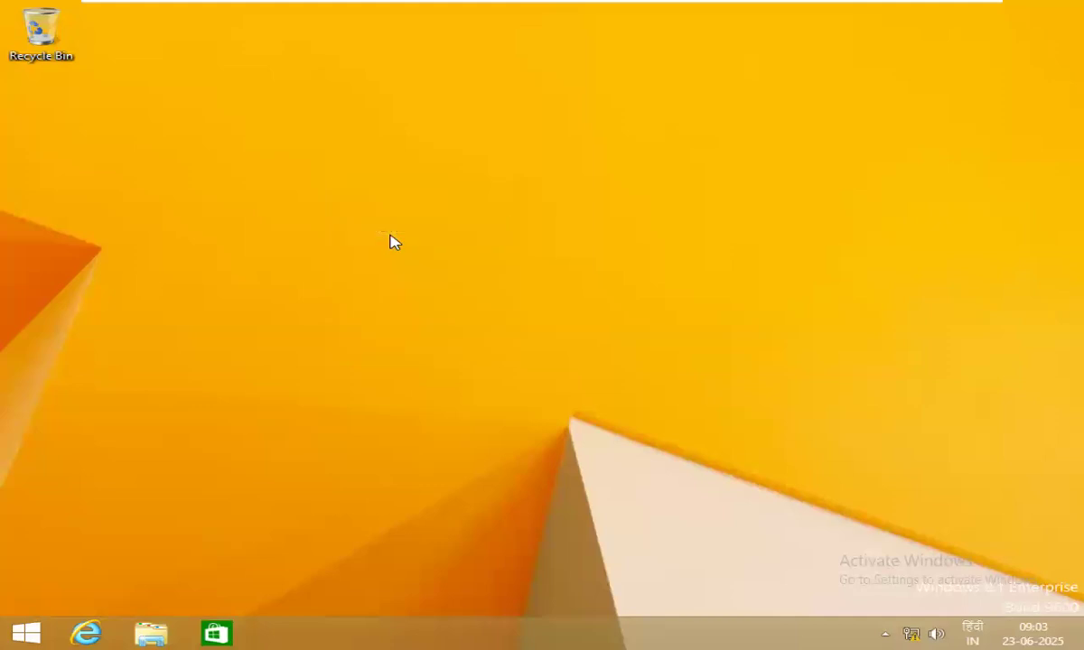
Search 'wo' and launch WordPad, then dismiss the Blocked by Family Safety notice.
click(45, 632)
click(1010, 71)
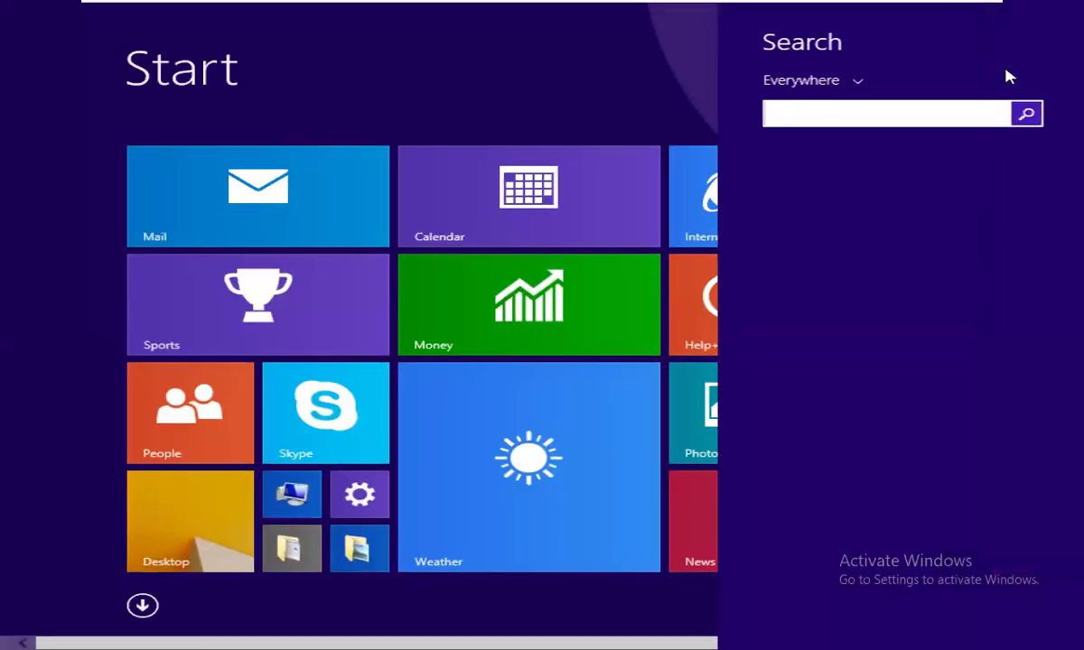
text(wordPad)
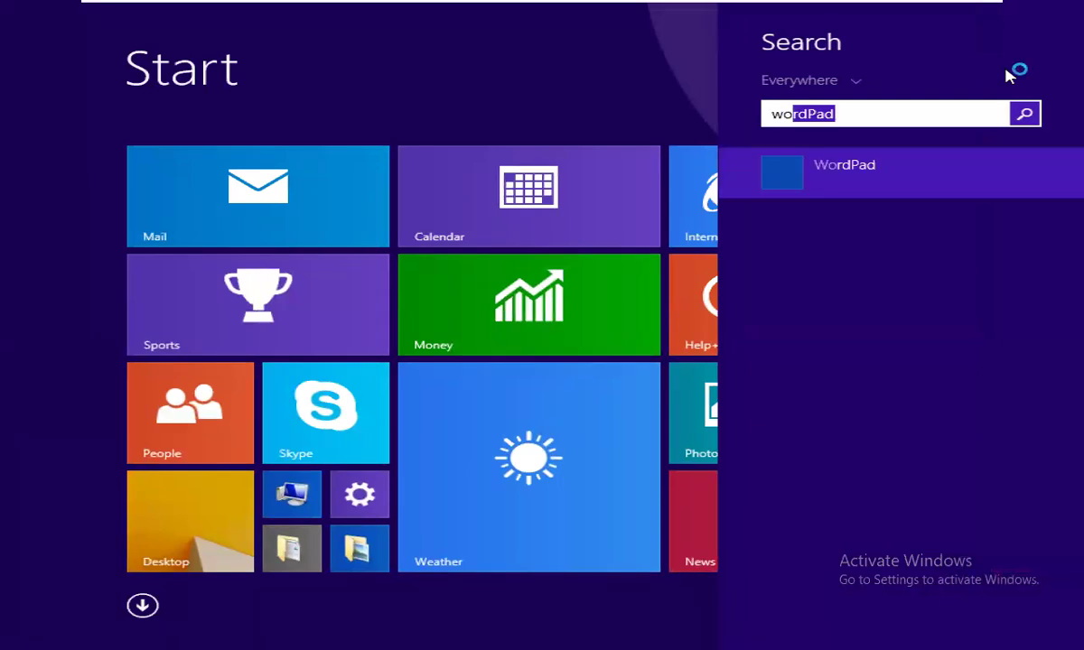
click(851, 182)
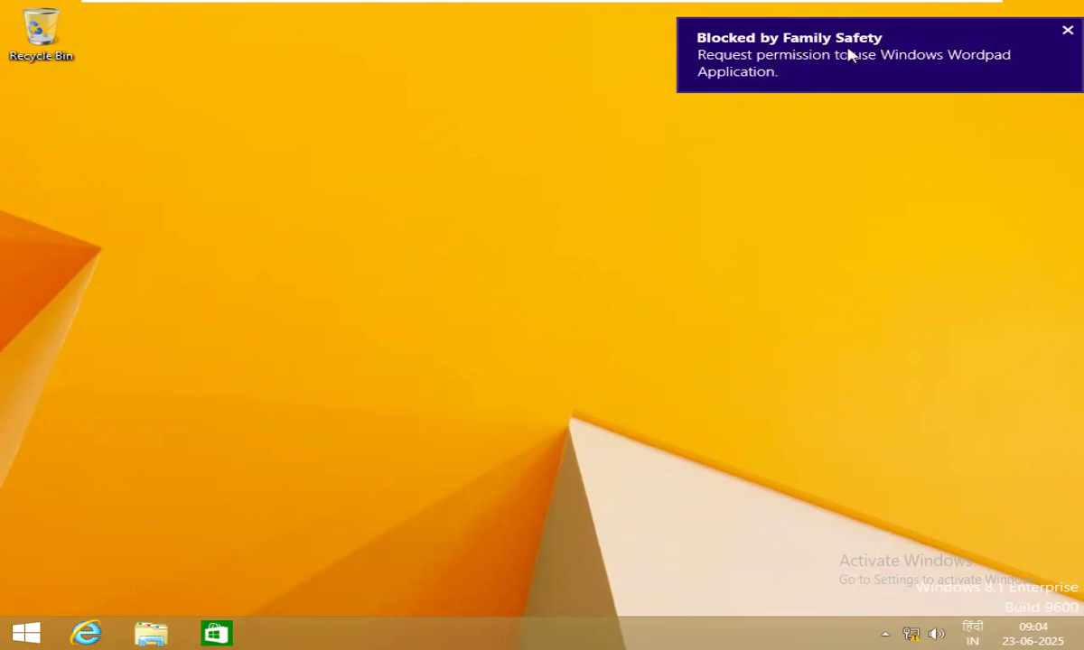
click(1067, 31)
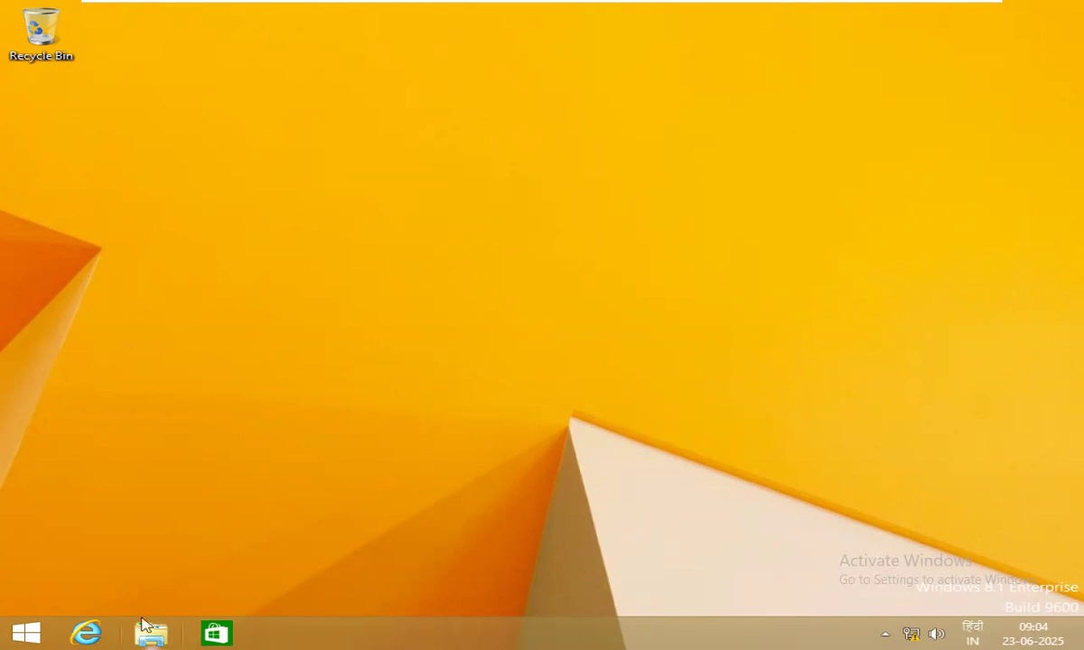
click(25, 632)
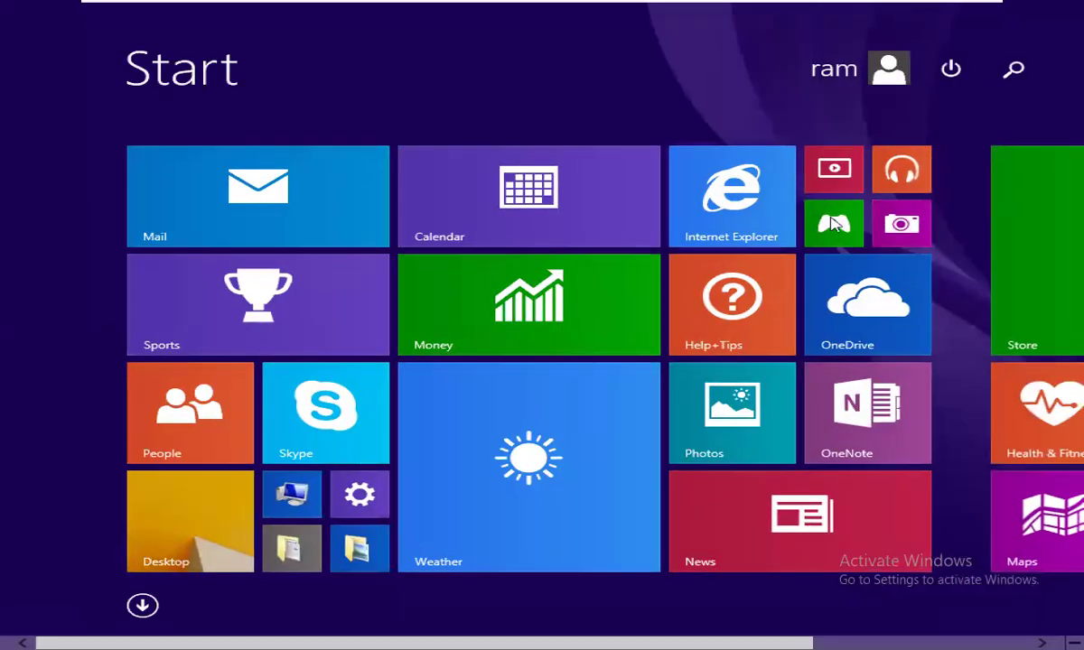
Search 'win', then clear the search and return to the desktop.
click(1013, 69)
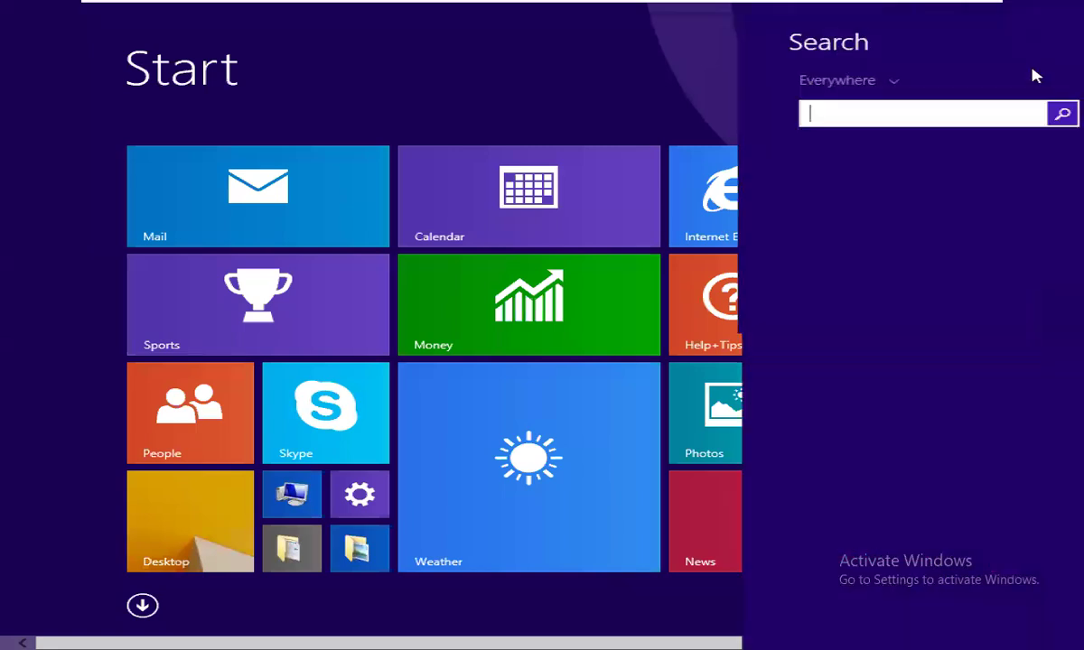
text(win)
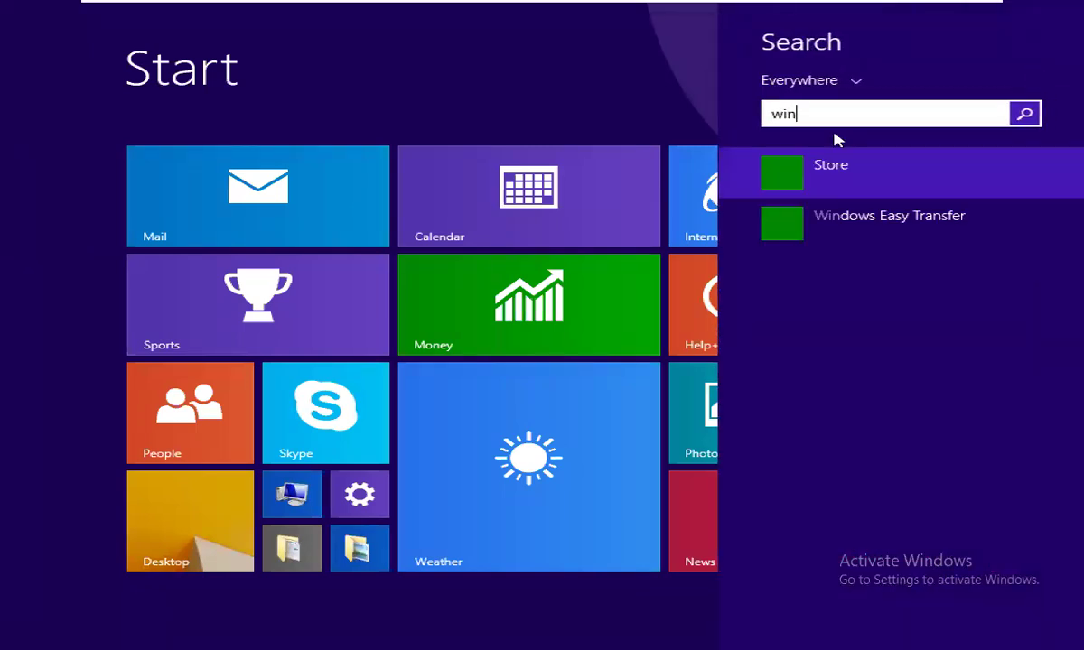
key(BackSpace)
key(BackSpace)
key(BackSpace)
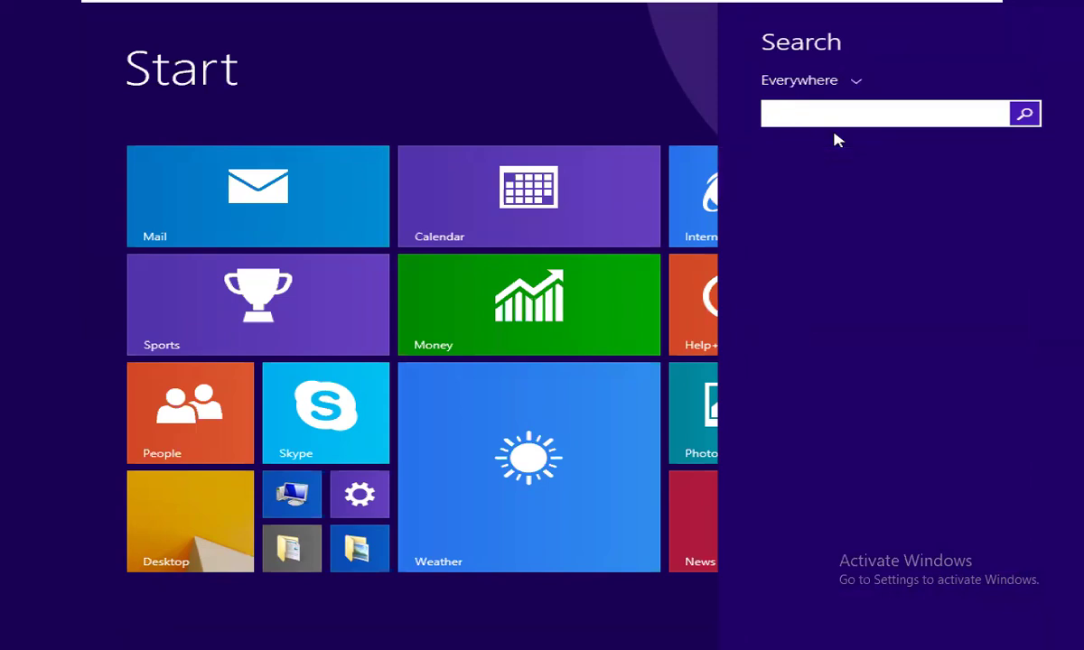
click(212, 533)
click(213, 533)
Search the full Apps list for 'win' and launch Windows Media Player.
click(34, 635)
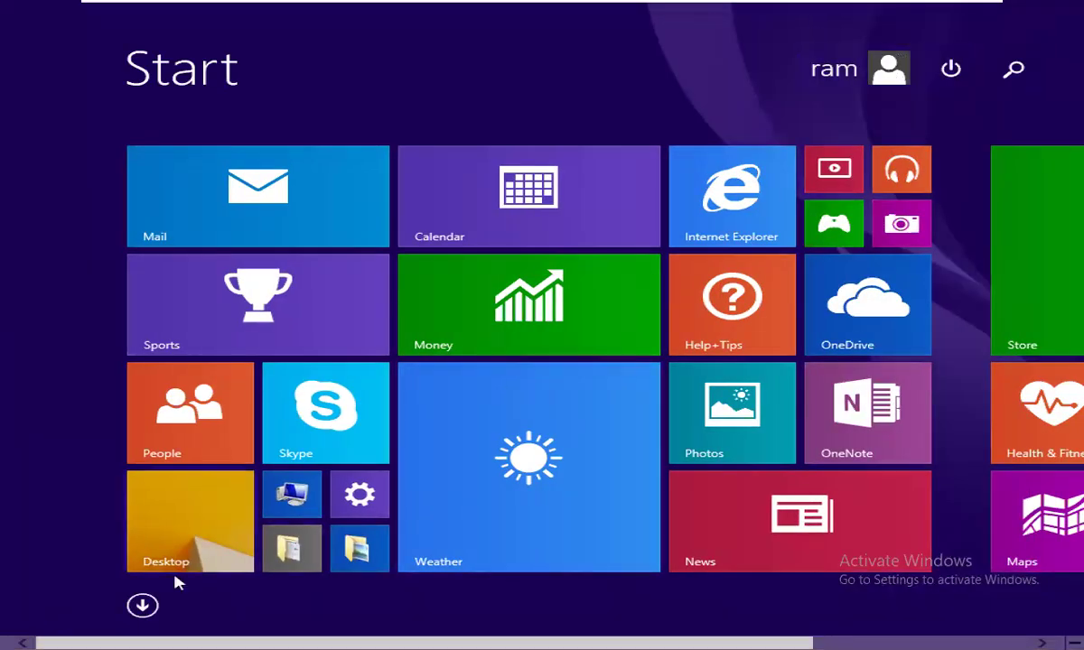
click(142, 606)
click(971, 68)
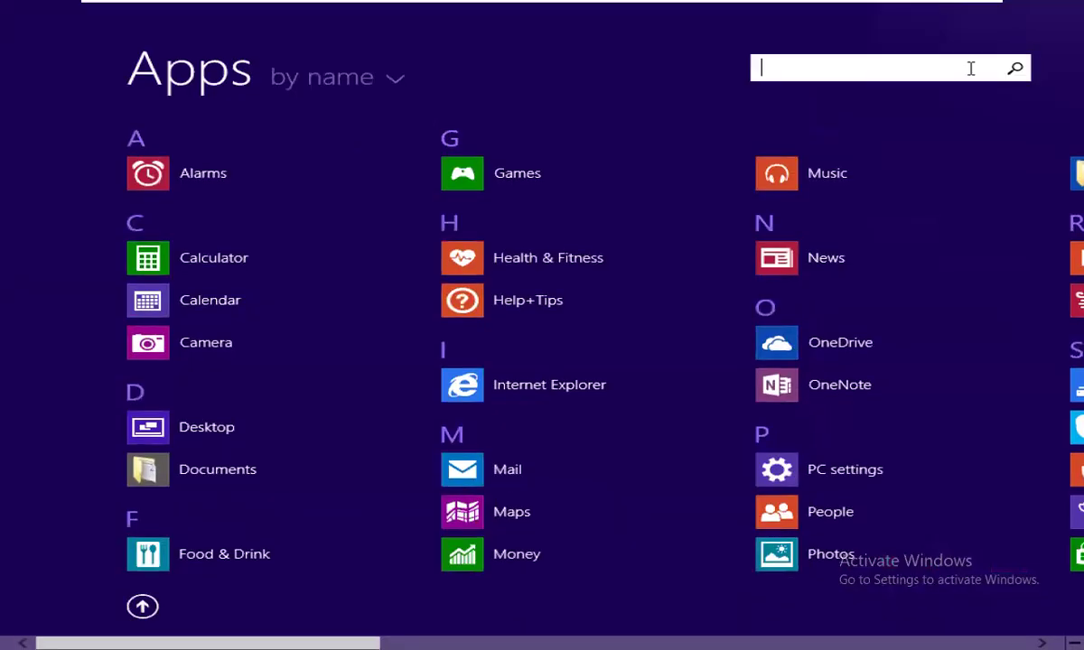
text(win)
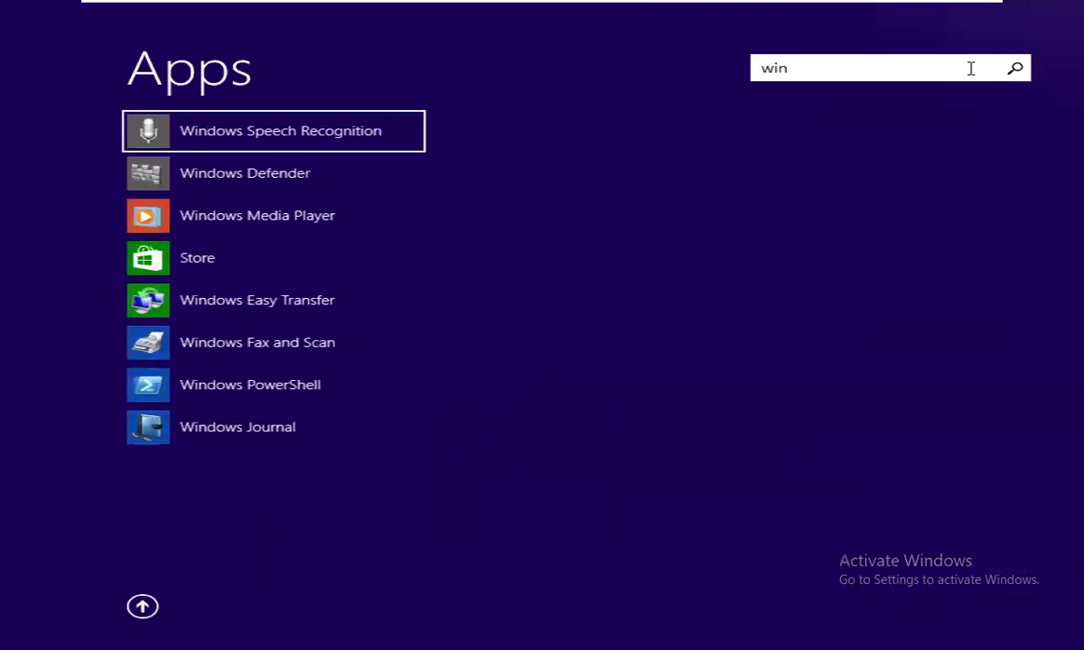
click(246, 222)
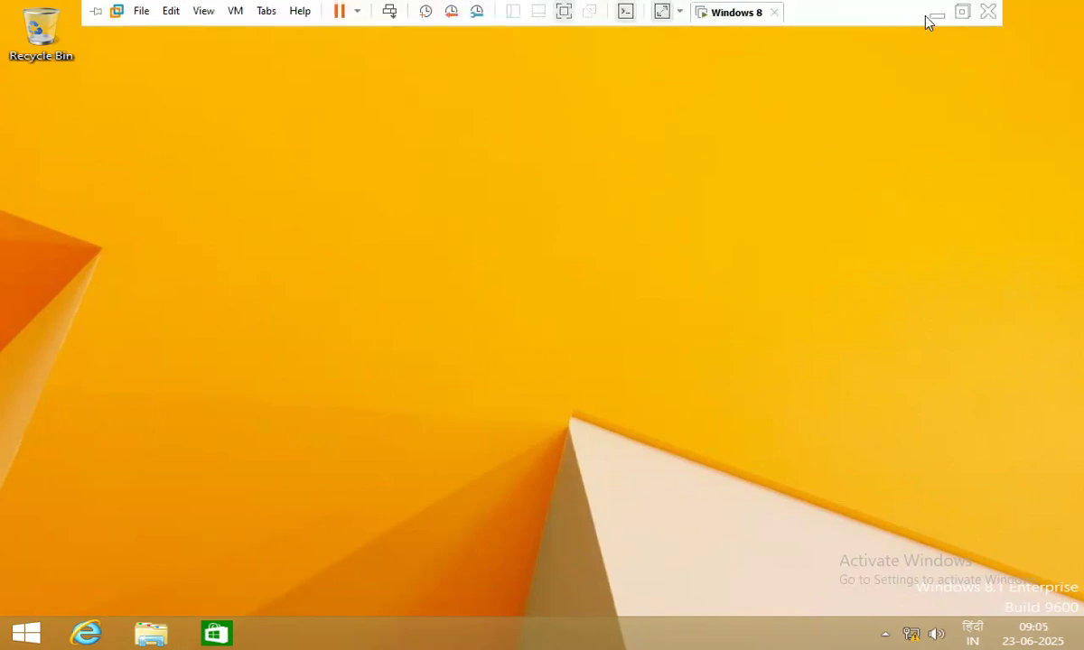
Minimize the virtual machine and refresh the host desktop twice.
click(934, 16)
right_click(910, 196)
click(890, 244)
right_click(854, 161)
click(890, 211)
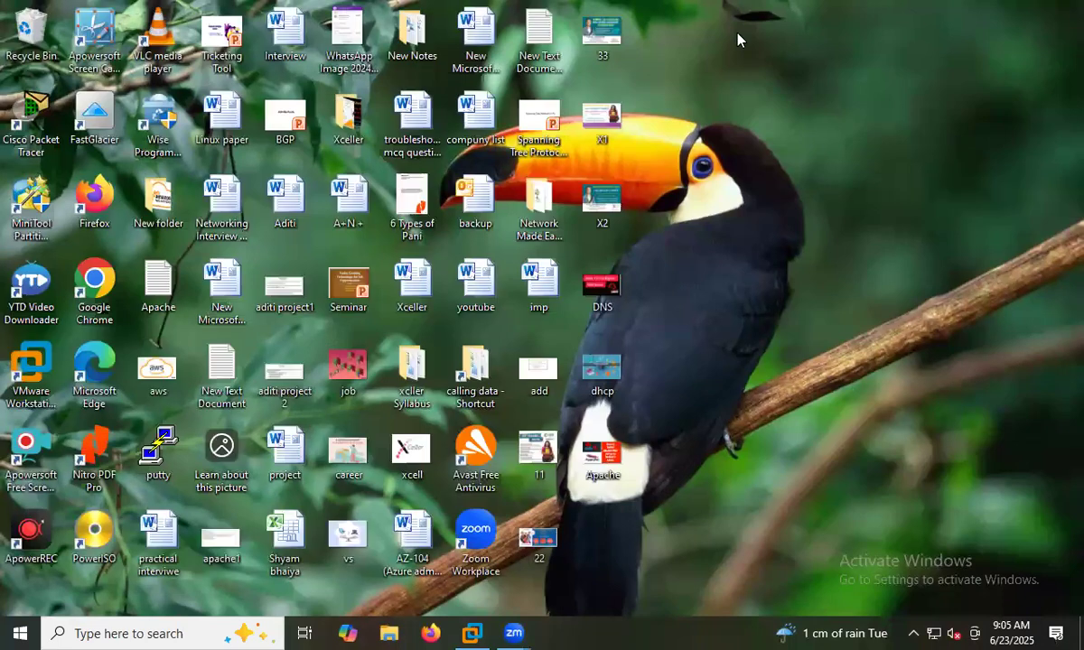